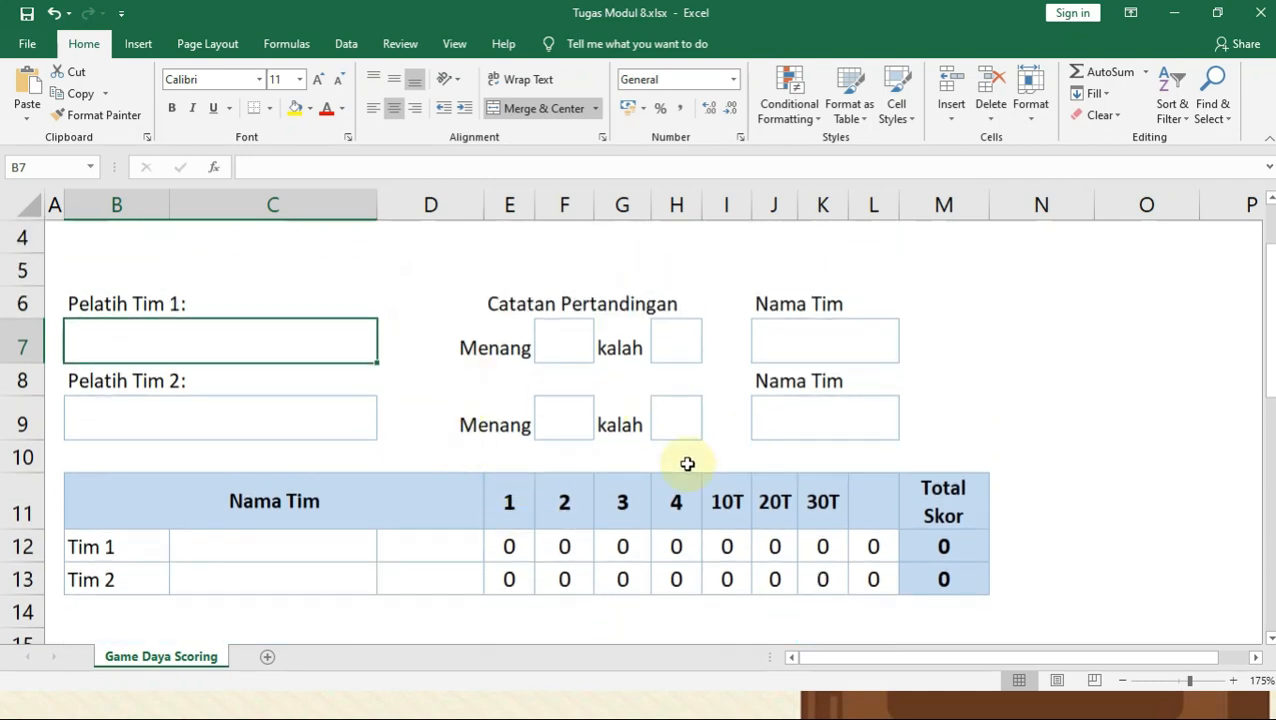
# - Examine the Pelatih Tim 1 entry box in row 7 and the columns it spans
pyautogui.click(368, 292)
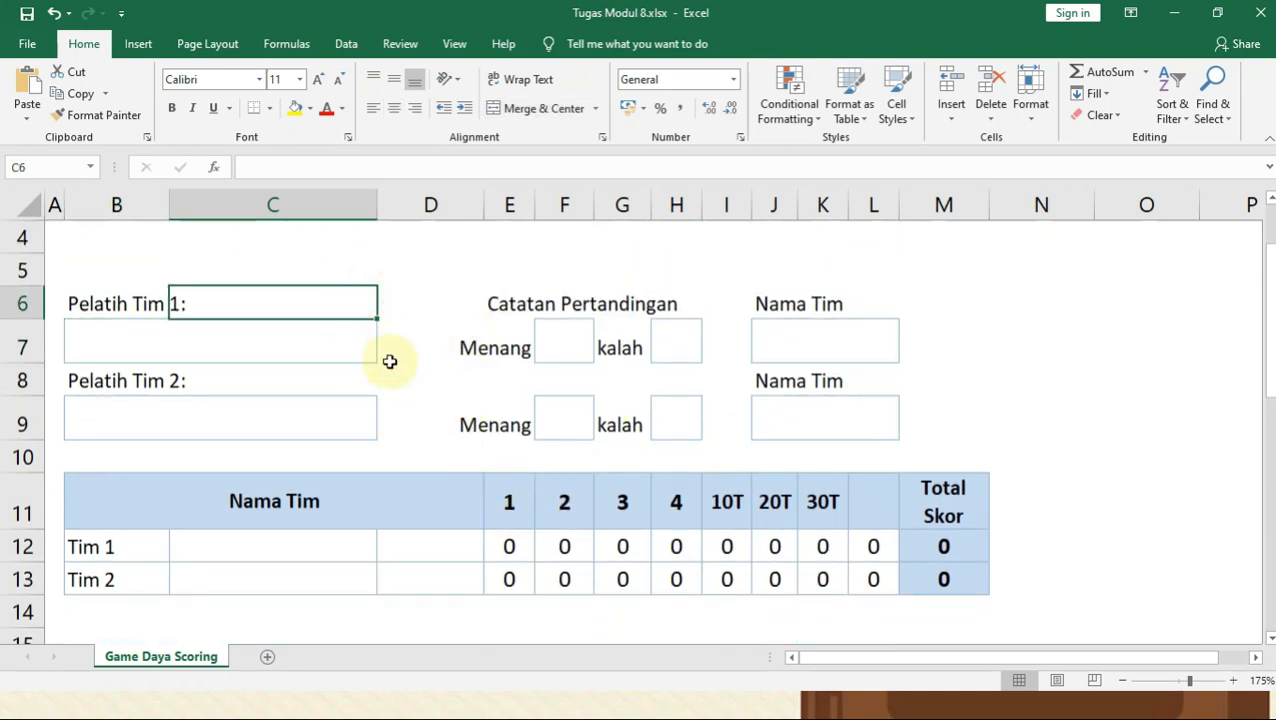
pyautogui.click(310, 347)
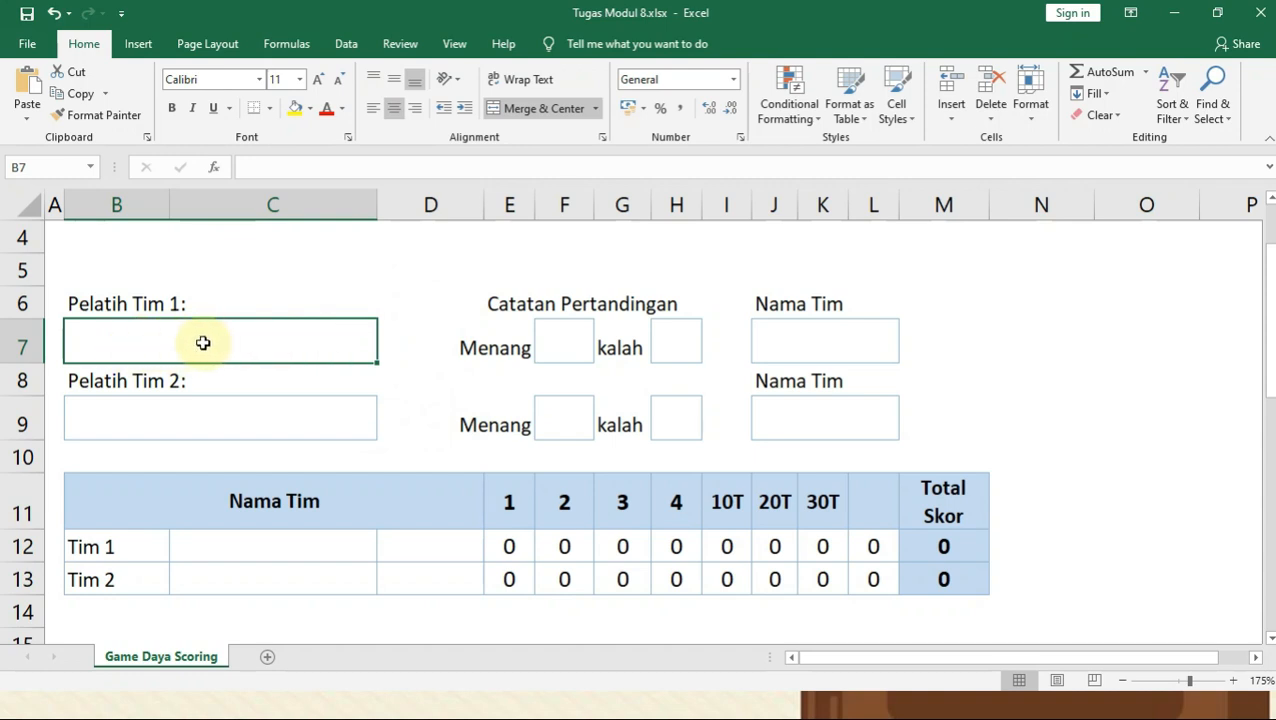
pyautogui.scroll(-1, 189, 329)
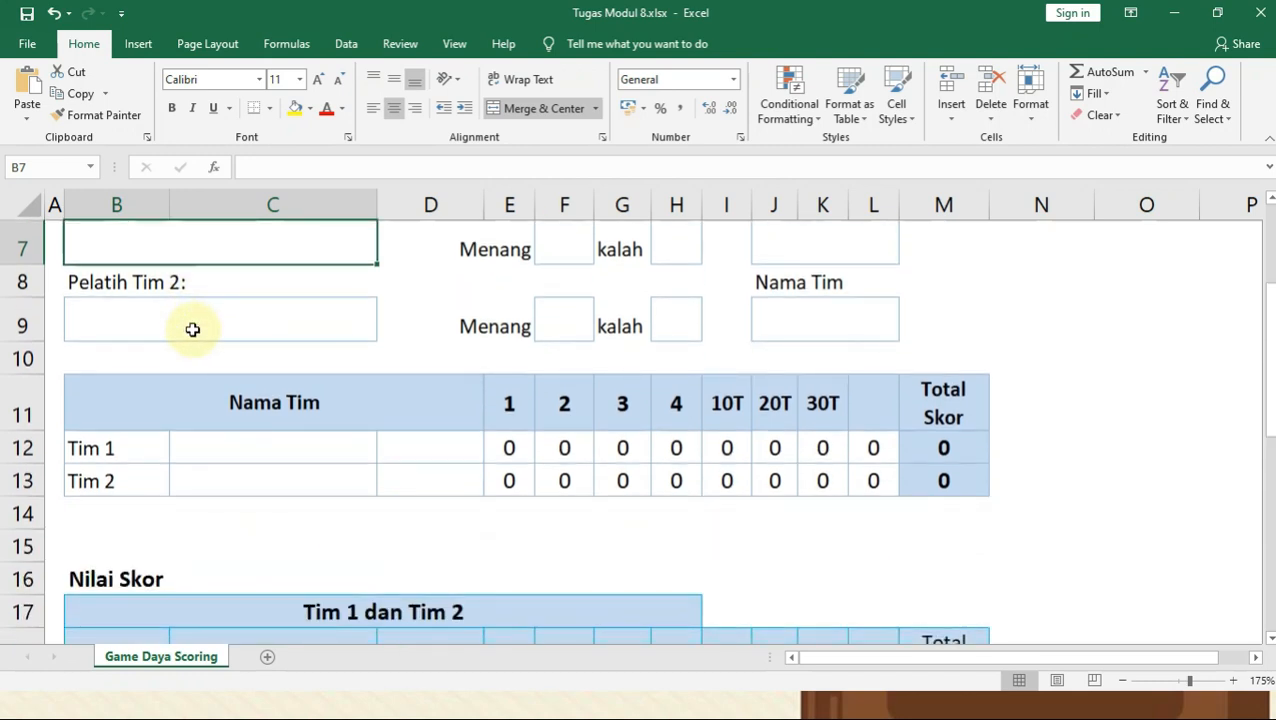
pyautogui.scroll(1, 182, 321)
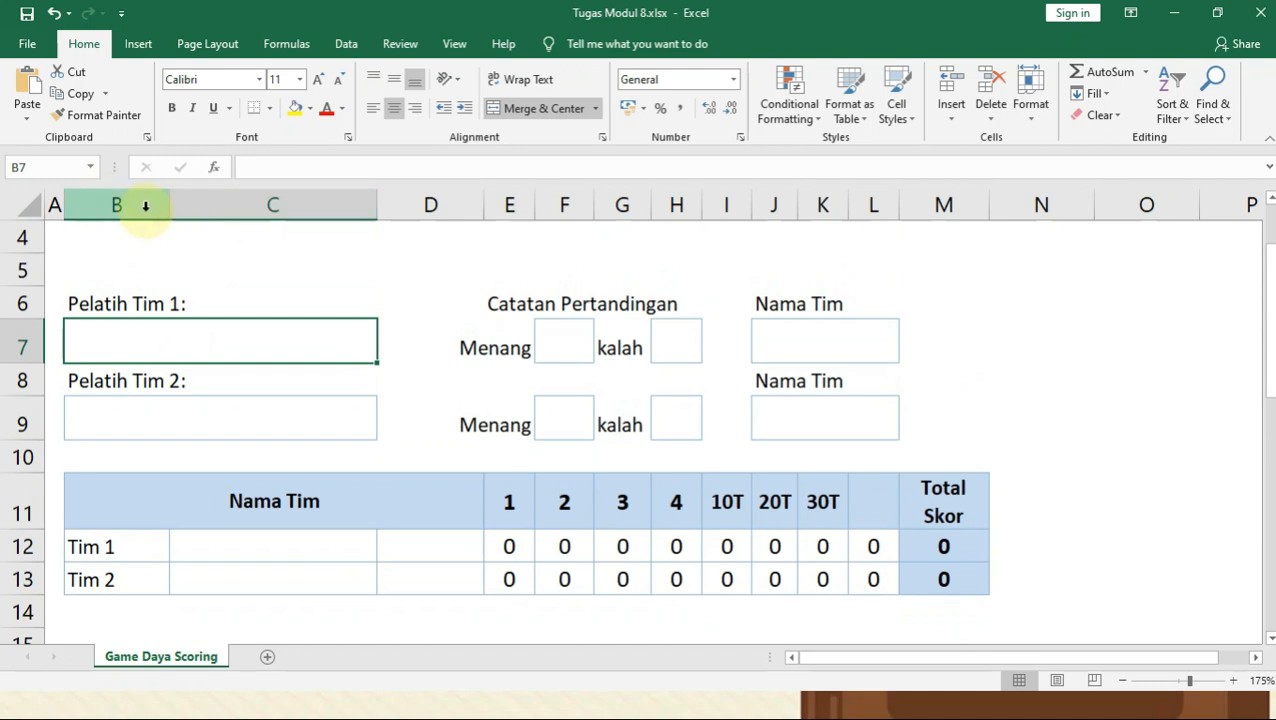
pyautogui.click(231, 205)
pyautogui.click(135, 207)
pyautogui.click(212, 206)
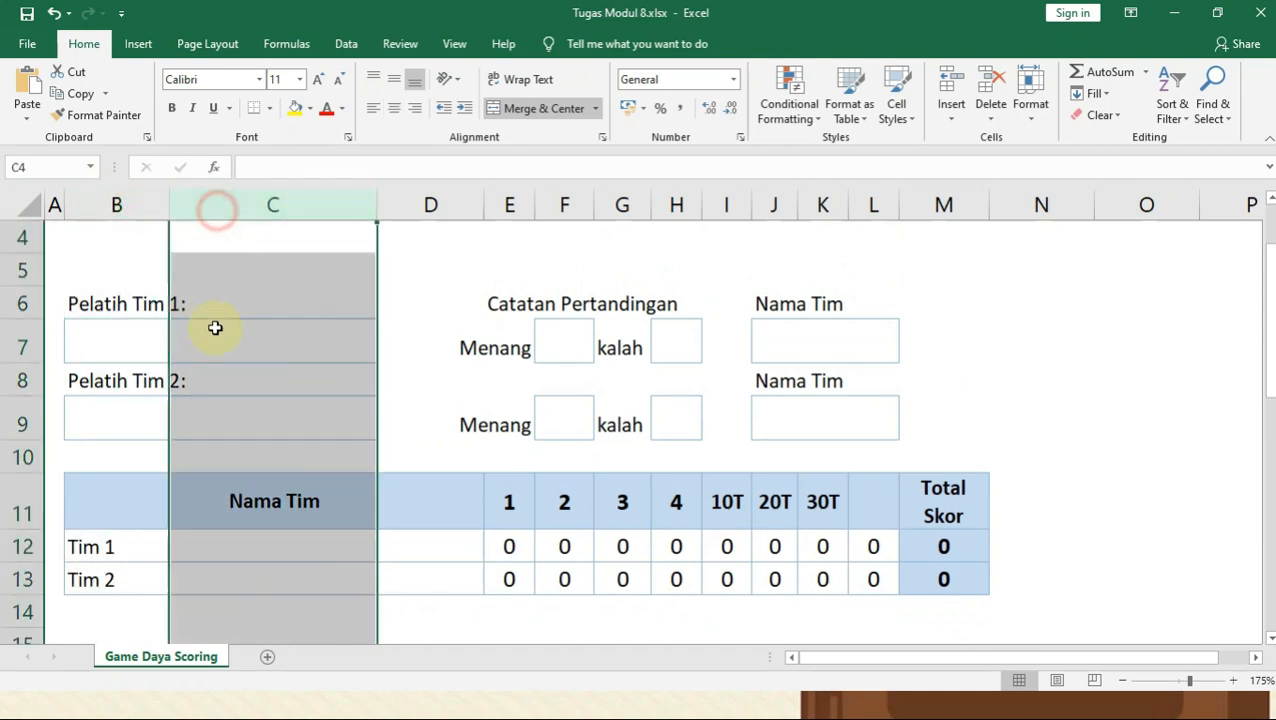
pyautogui.click(226, 350)
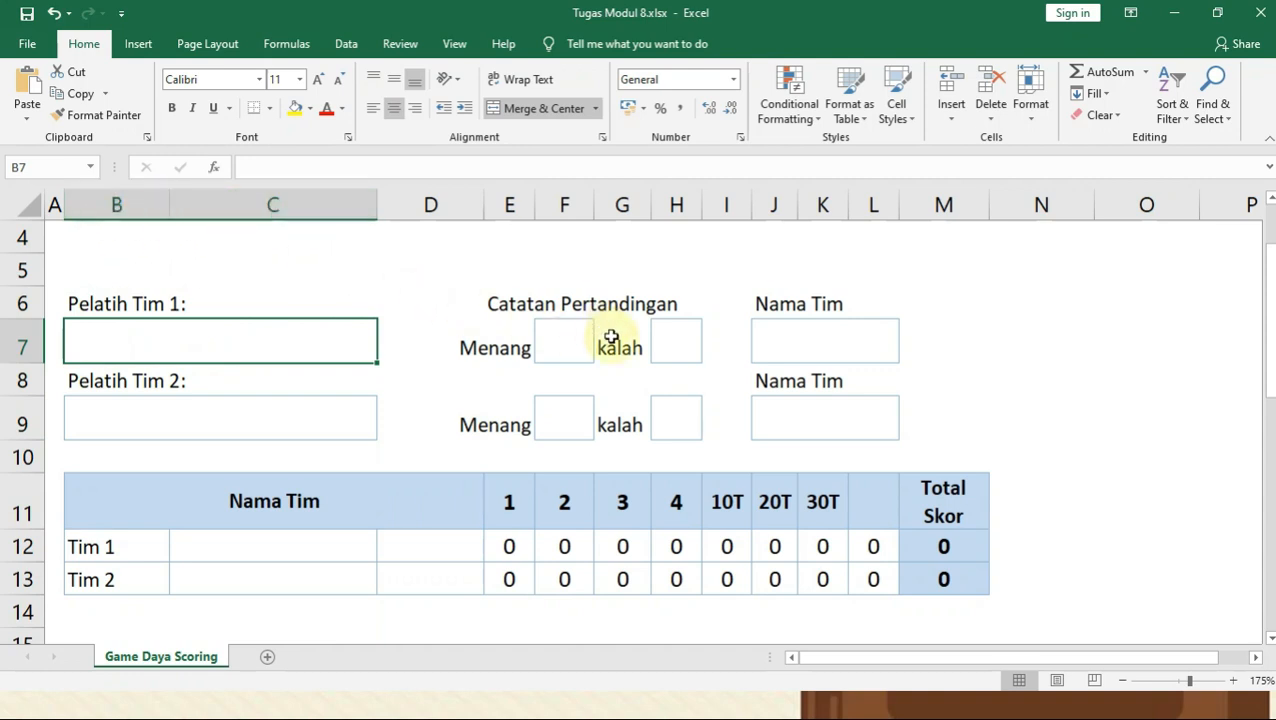
# - Examine the Menang and kalah boxes, both Nama Tim boxes and the two coach entry boxes in rows 7 and 9
pyautogui.click(689, 346)
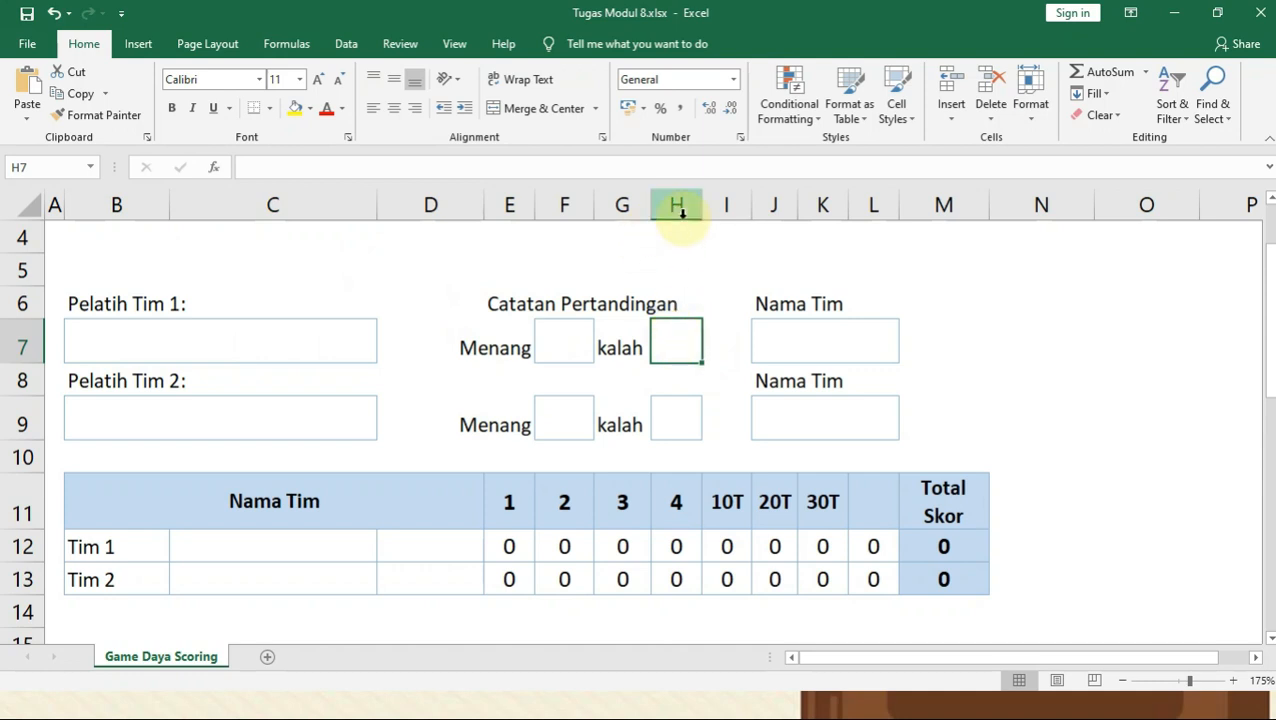
pyautogui.click(566, 347)
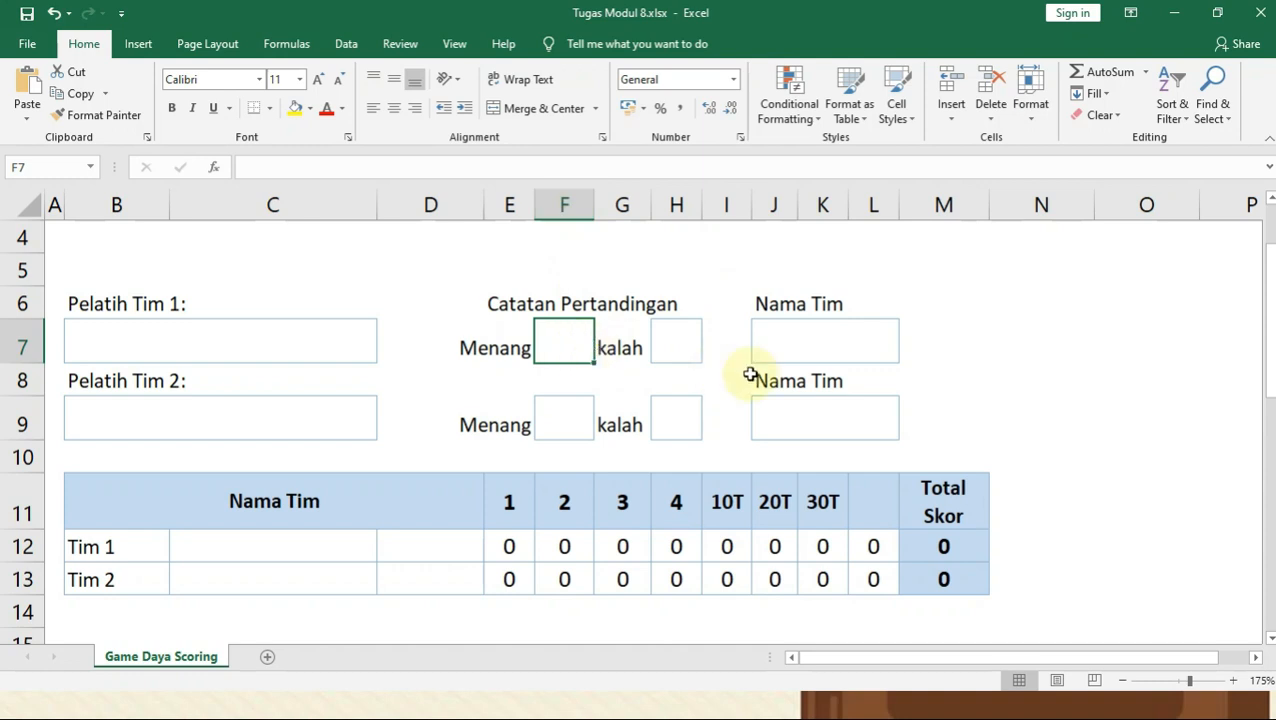
pyautogui.click(801, 345)
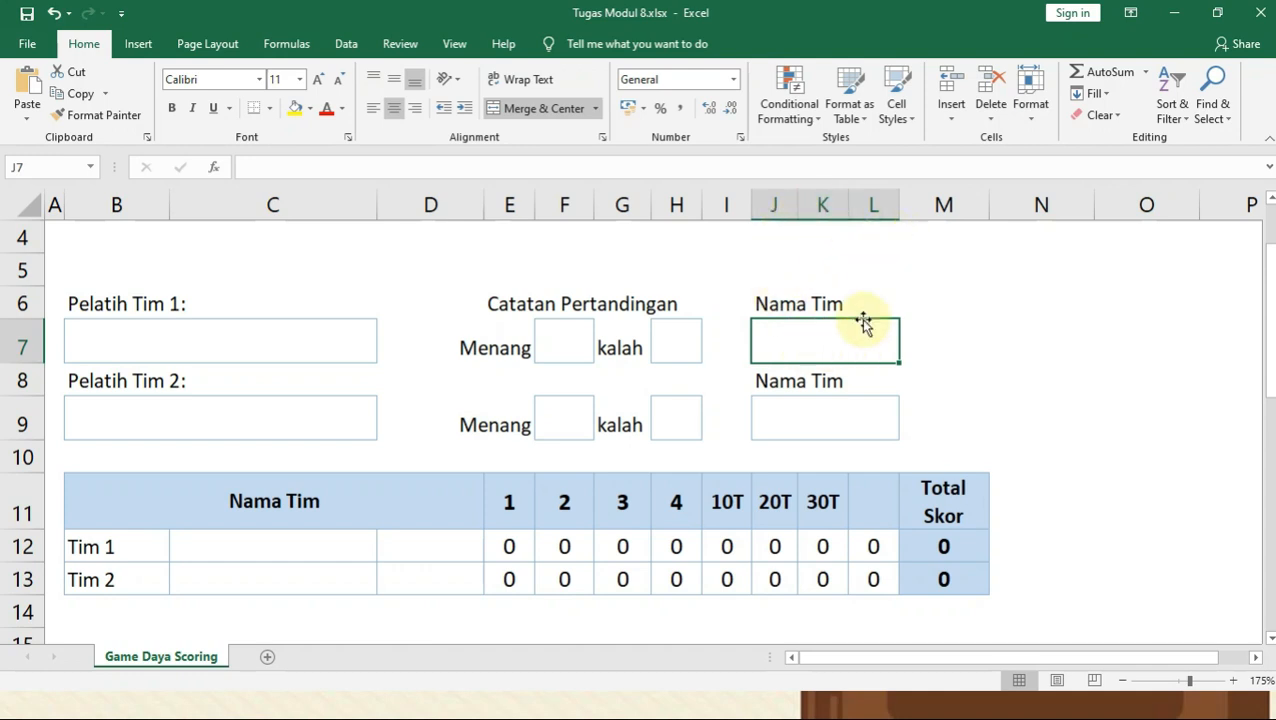
pyautogui.click(810, 422)
pyautogui.click(818, 343)
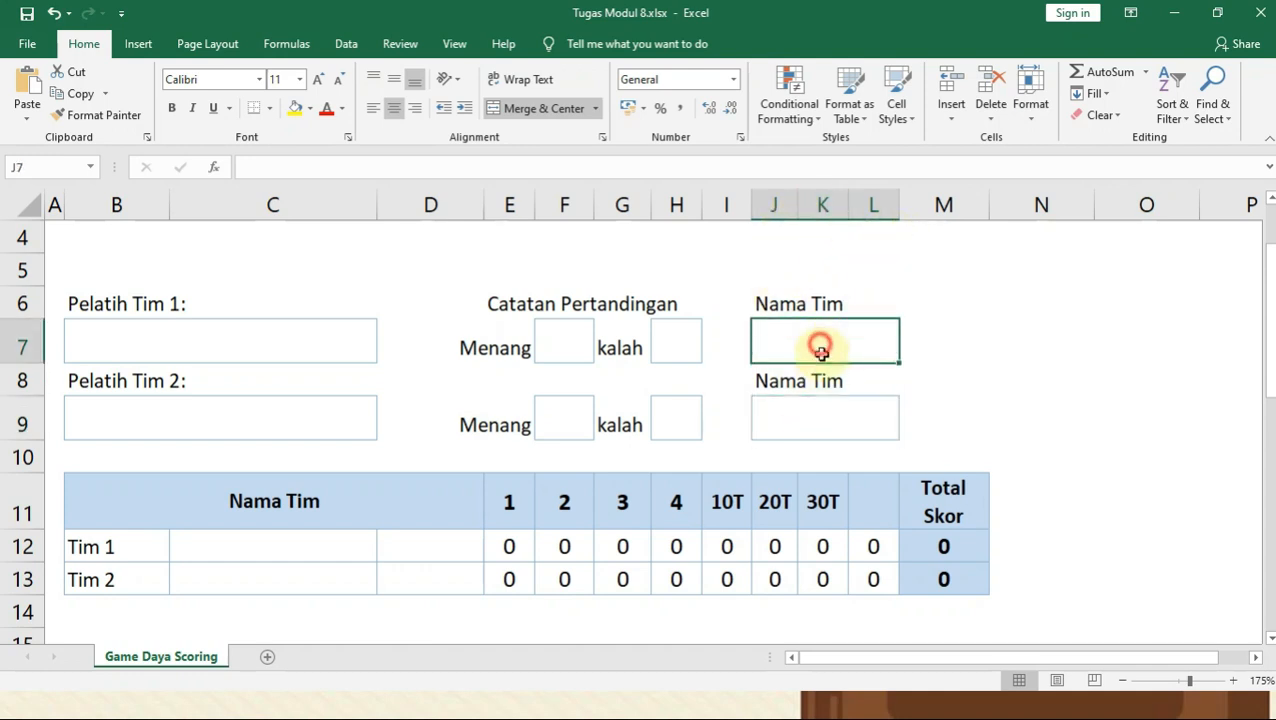
pyautogui.click(810, 415)
pyautogui.click(816, 342)
pyautogui.click(812, 421)
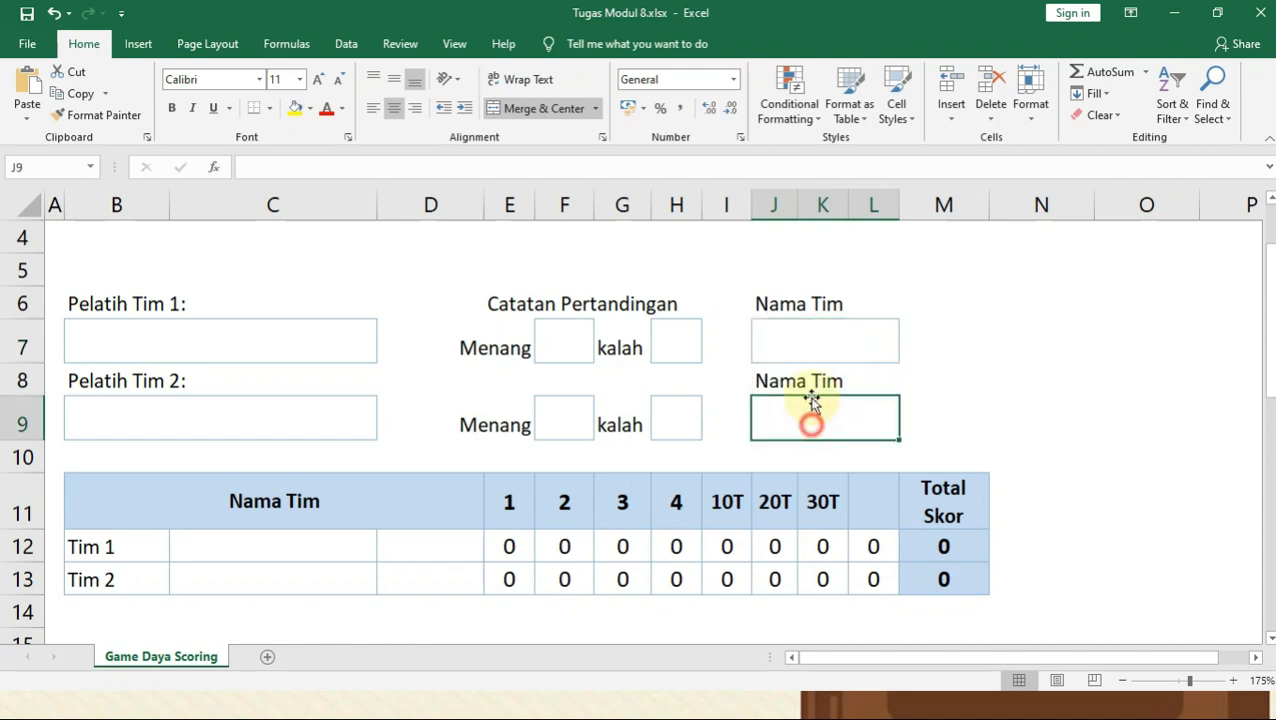
pyautogui.click(806, 348)
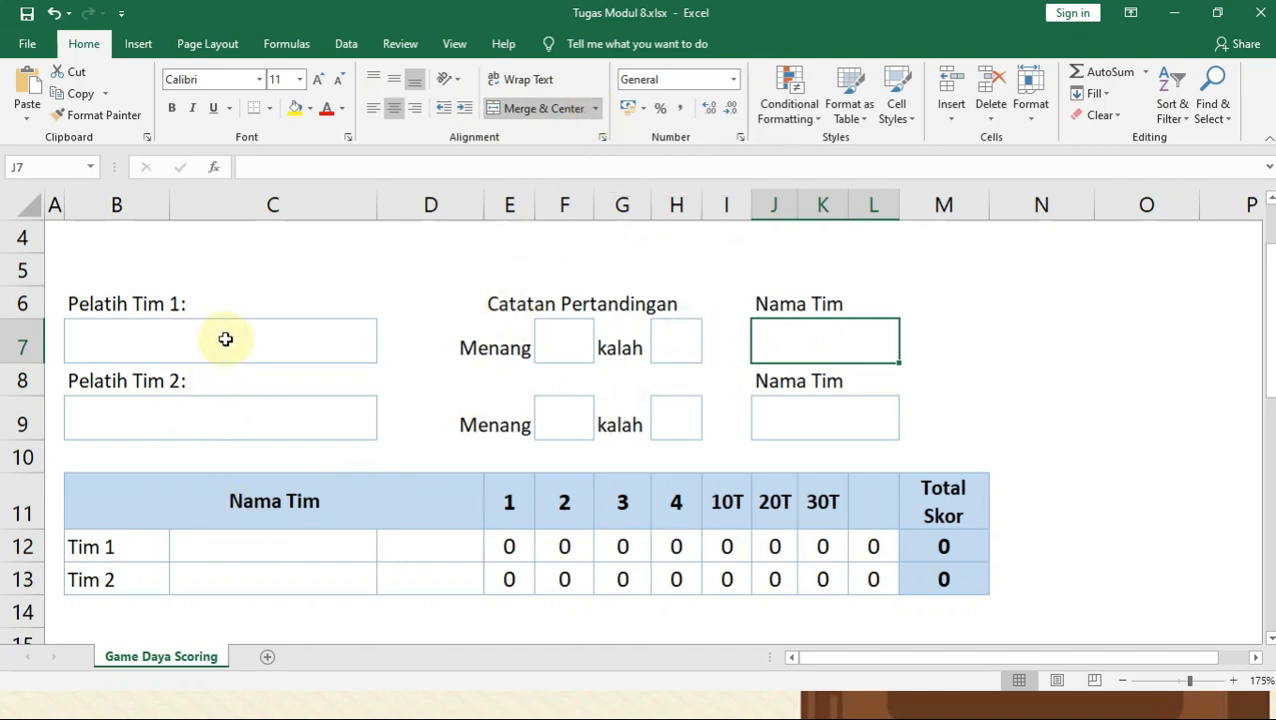
pyautogui.click(167, 344)
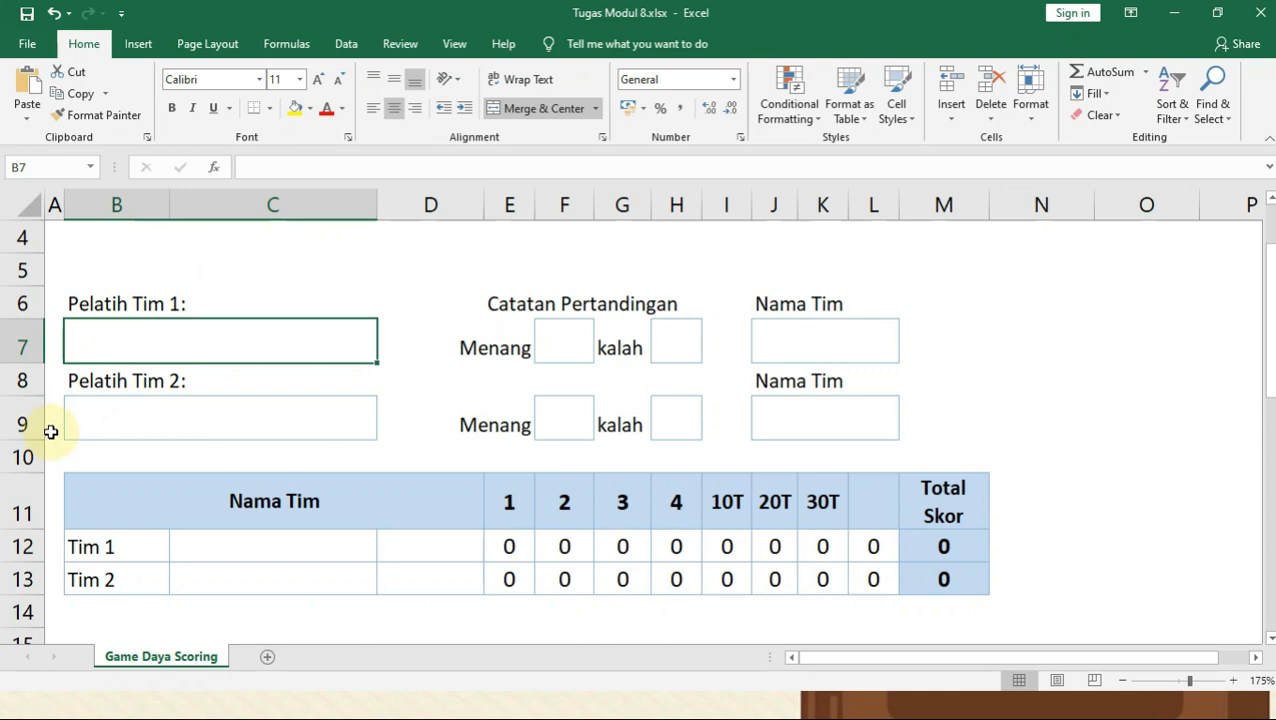
pyautogui.click(118, 416)
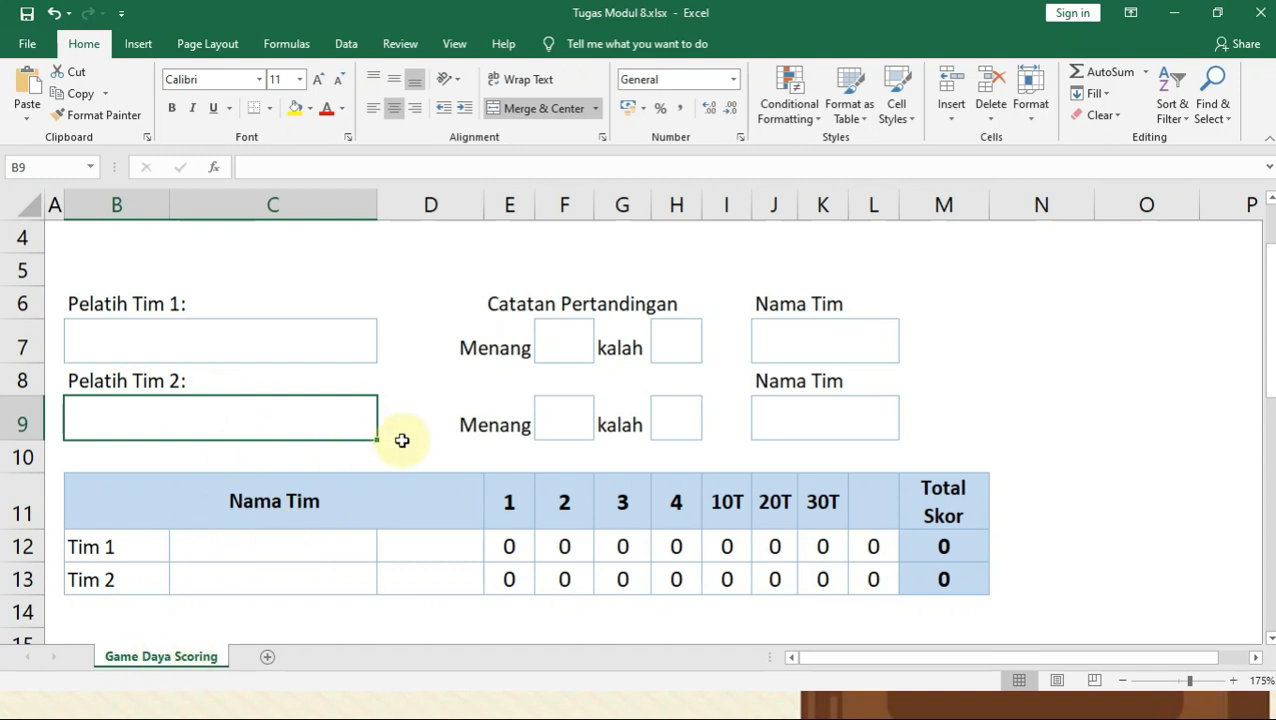
# - Create a blank workbook and apply All Borders to cells B7:C7
pyautogui.hotkey('ctrl', 'n')
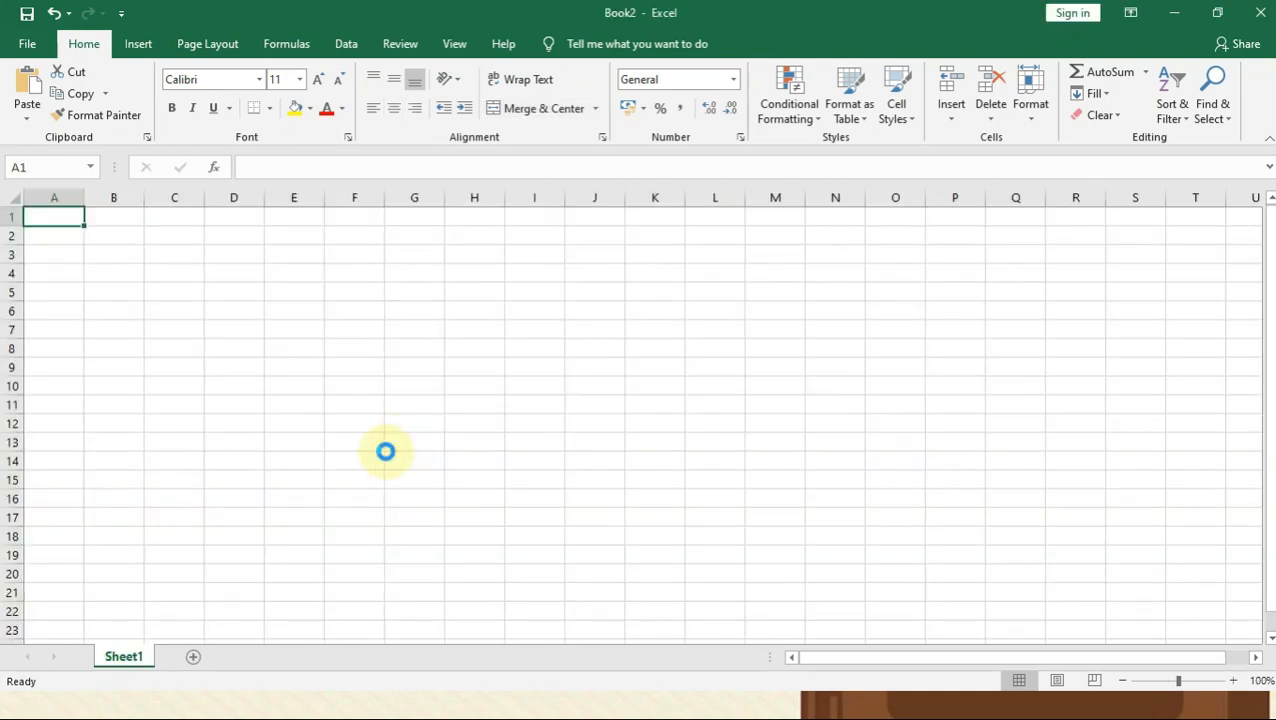
pyautogui.scroll(7, 385, 451)
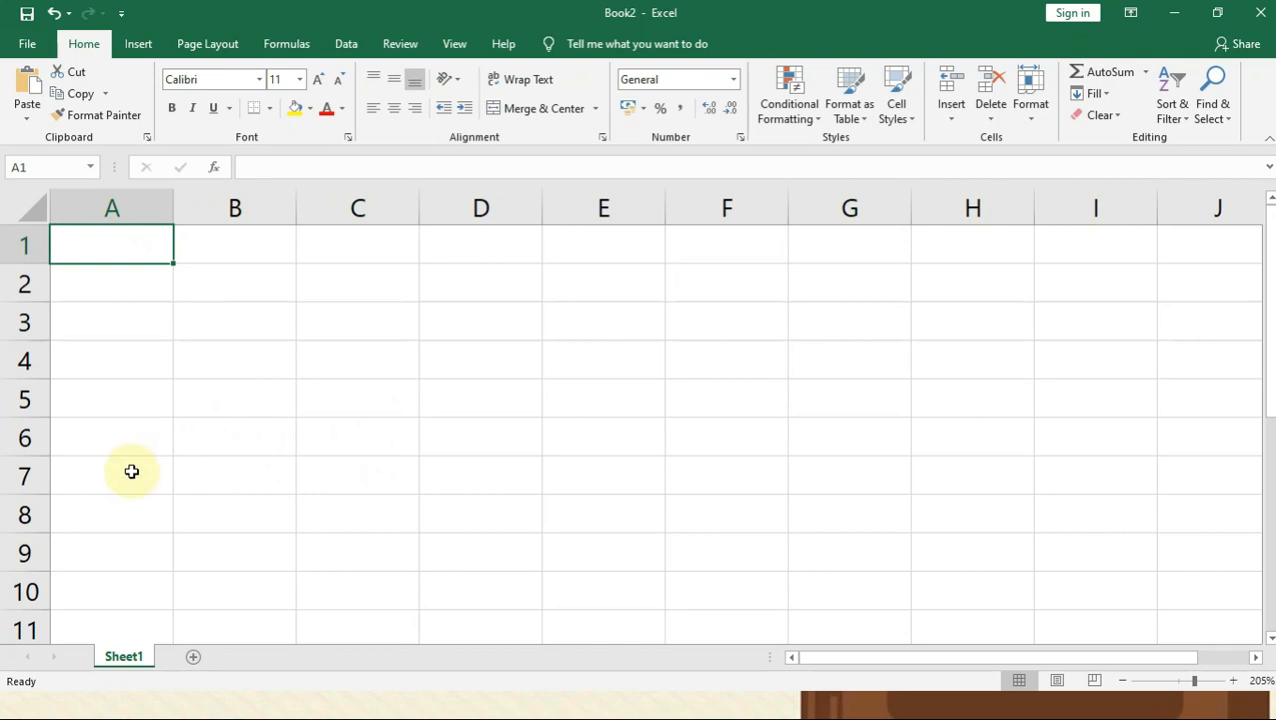
pyautogui.click(130, 472)
pyautogui.moveTo(235, 479); pyautogui.dragTo(320, 478)
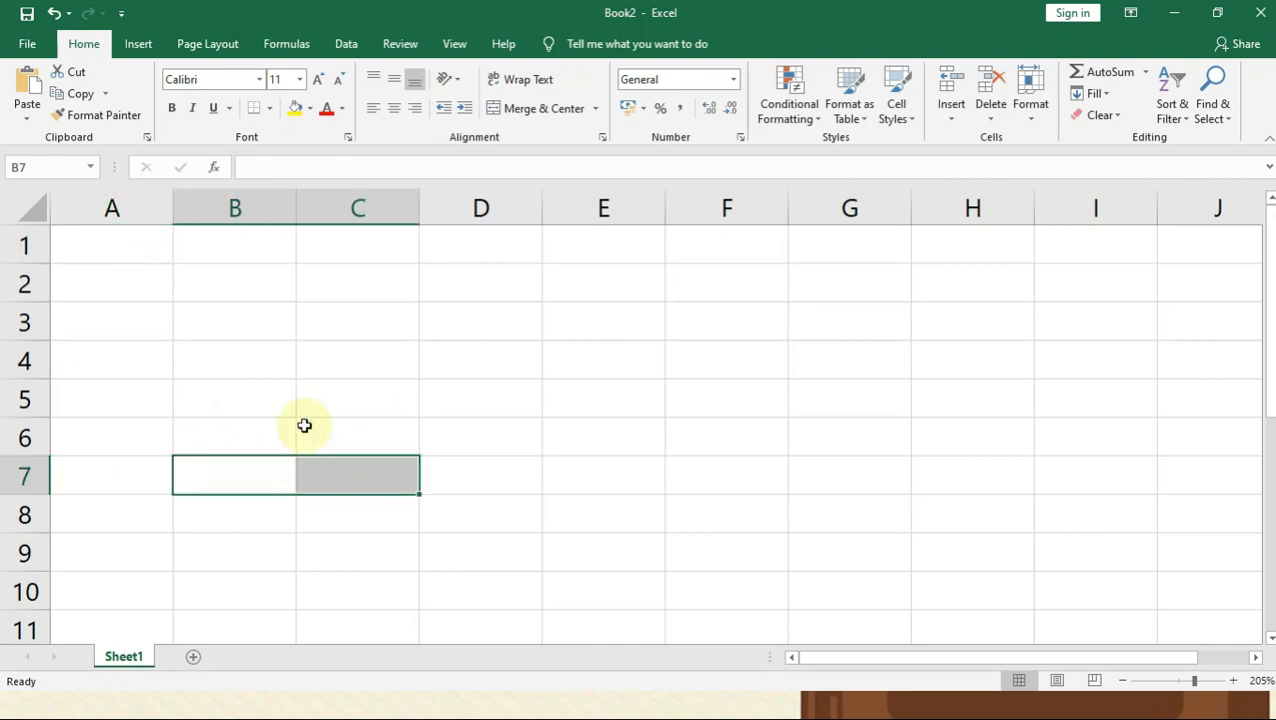
pyautogui.click(269, 110)
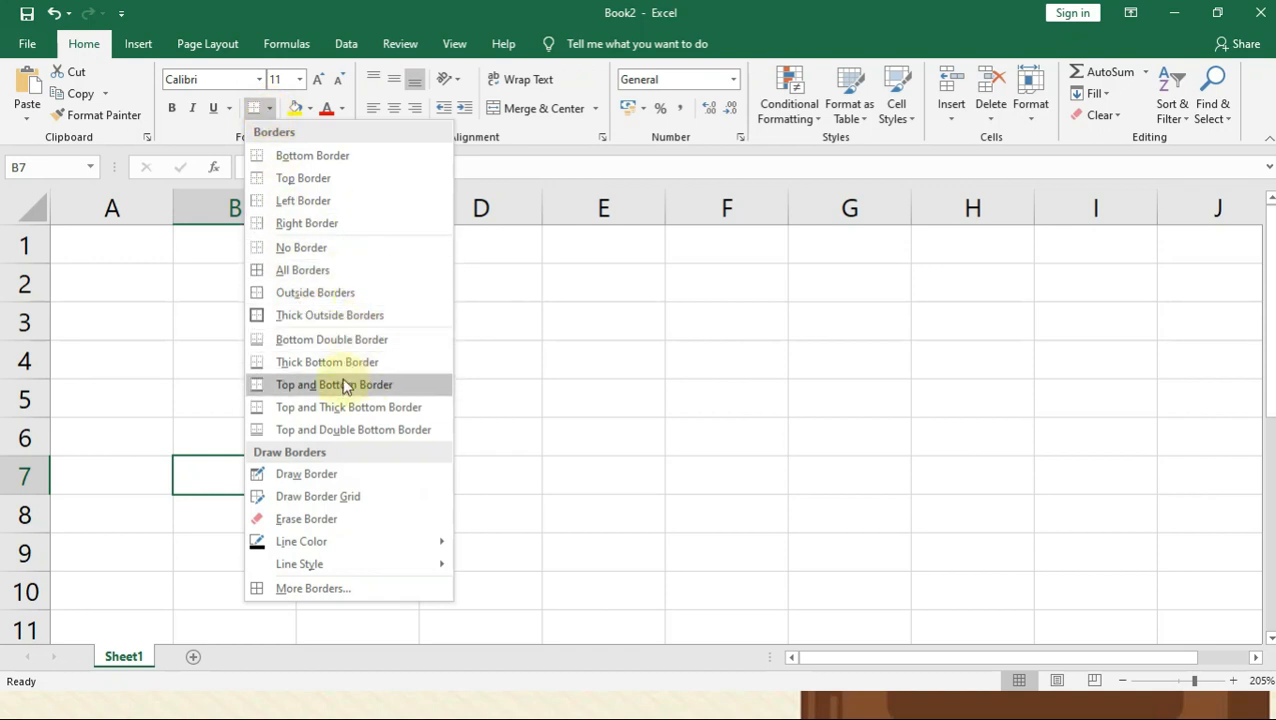
pyautogui.click(323, 269)
pyautogui.click(328, 357)
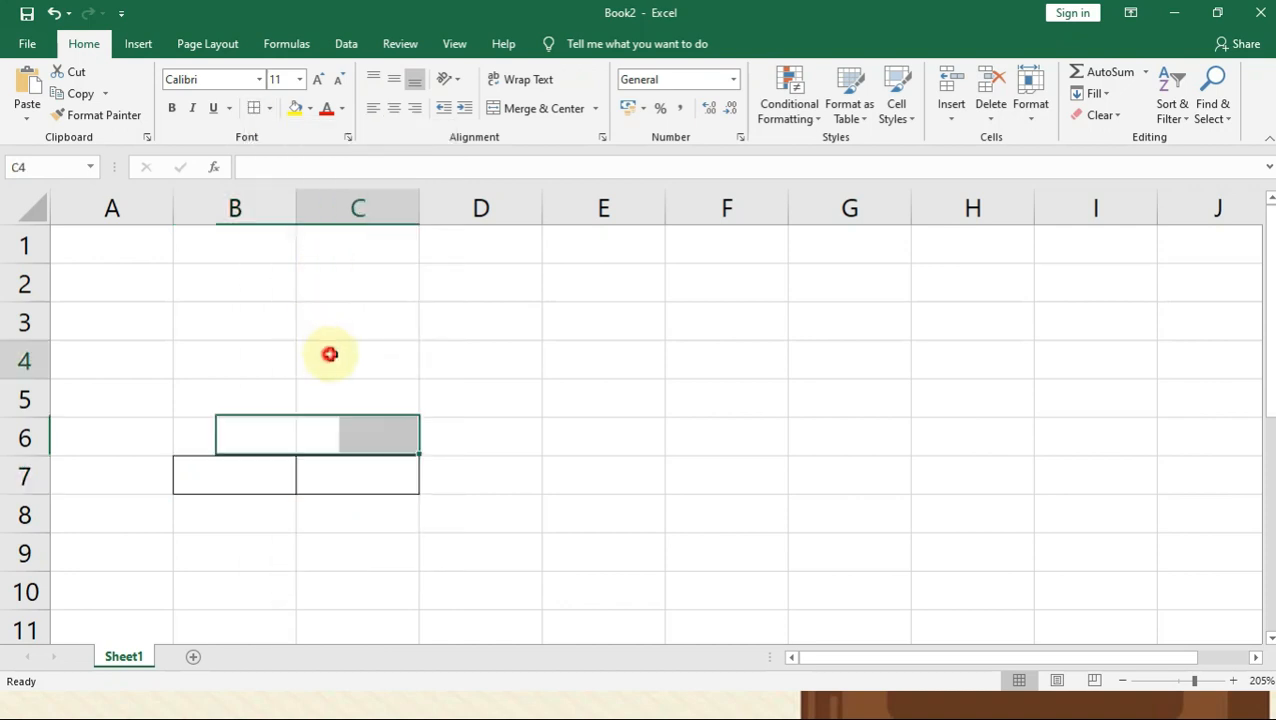
pyautogui.click(338, 482)
pyautogui.click(276, 473)
pyautogui.click(320, 472)
pyautogui.click(270, 465)
pyautogui.click(339, 470)
pyautogui.click(270, 472)
pyautogui.click(333, 472)
pyautogui.click(277, 468)
pyautogui.click(336, 470)
pyautogui.click(276, 472)
pyautogui.click(322, 470)
pyautogui.click(350, 430)
pyautogui.click(330, 487)
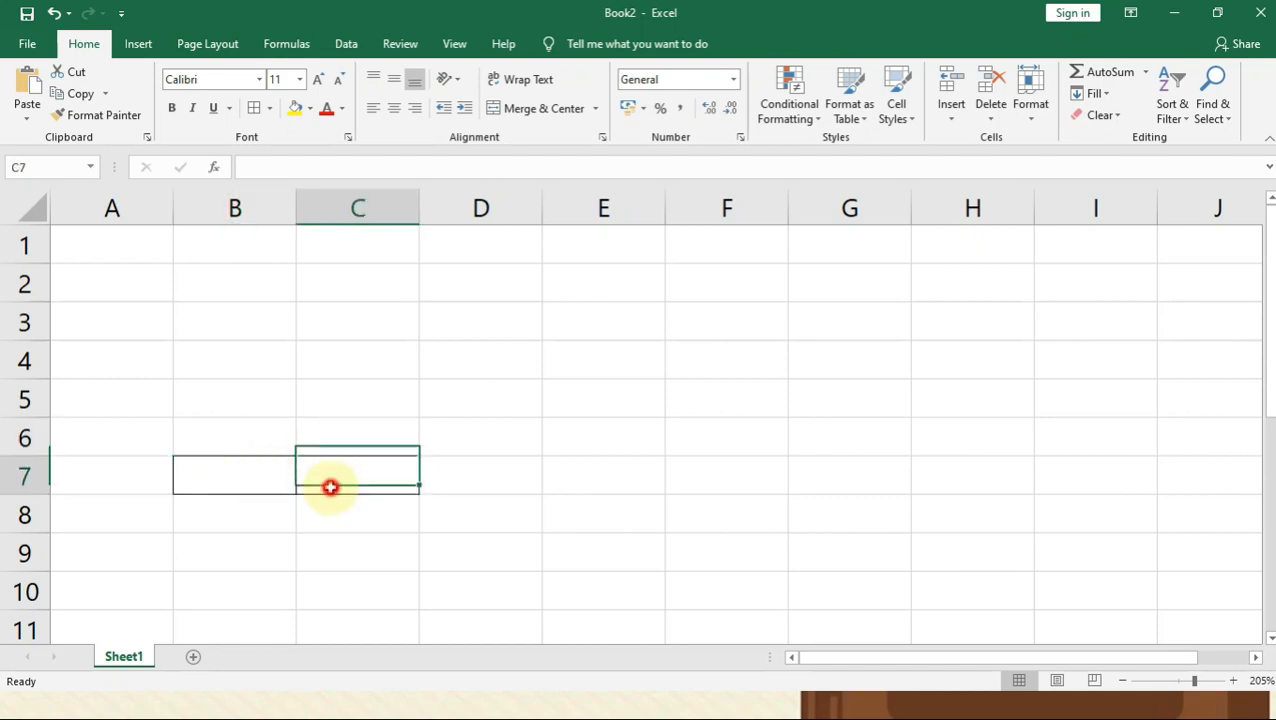
# - Merge and center the bordered cells B7:C7 into a single box
pyautogui.moveTo(239, 478); pyautogui.dragTo(336, 490)
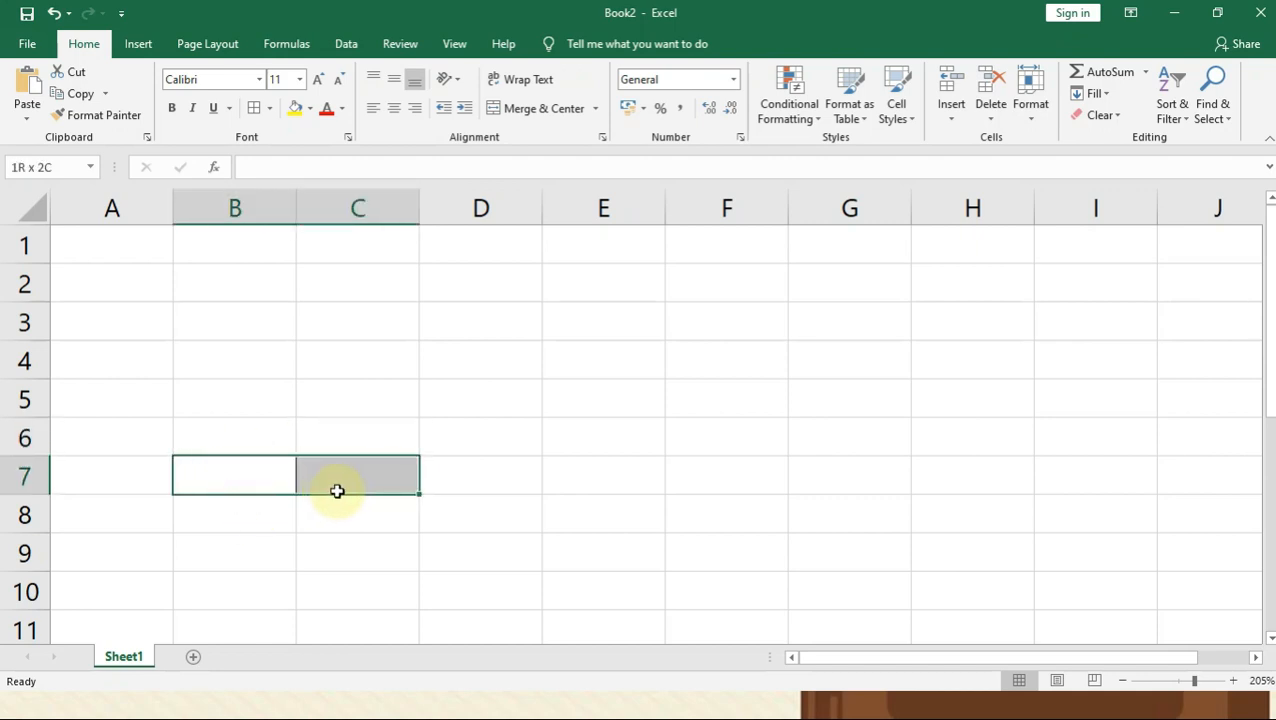
pyautogui.click(530, 112)
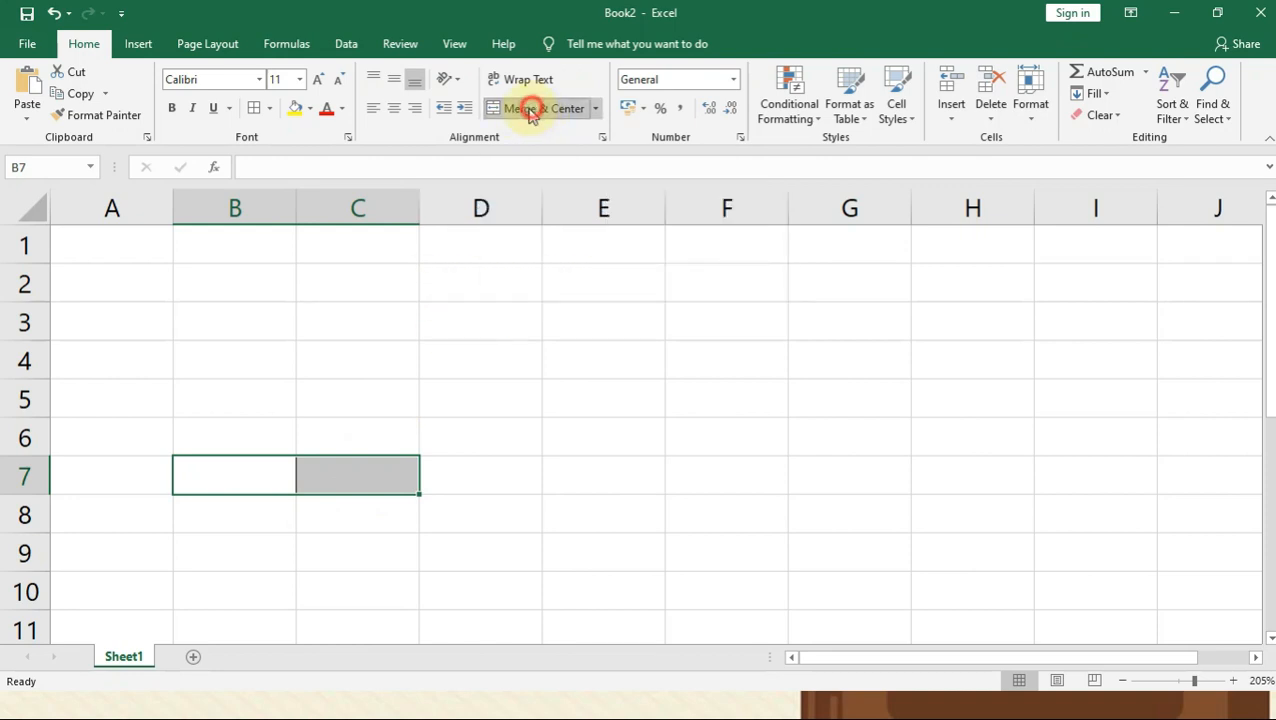
pyautogui.click(285, 414)
pyautogui.click(364, 473)
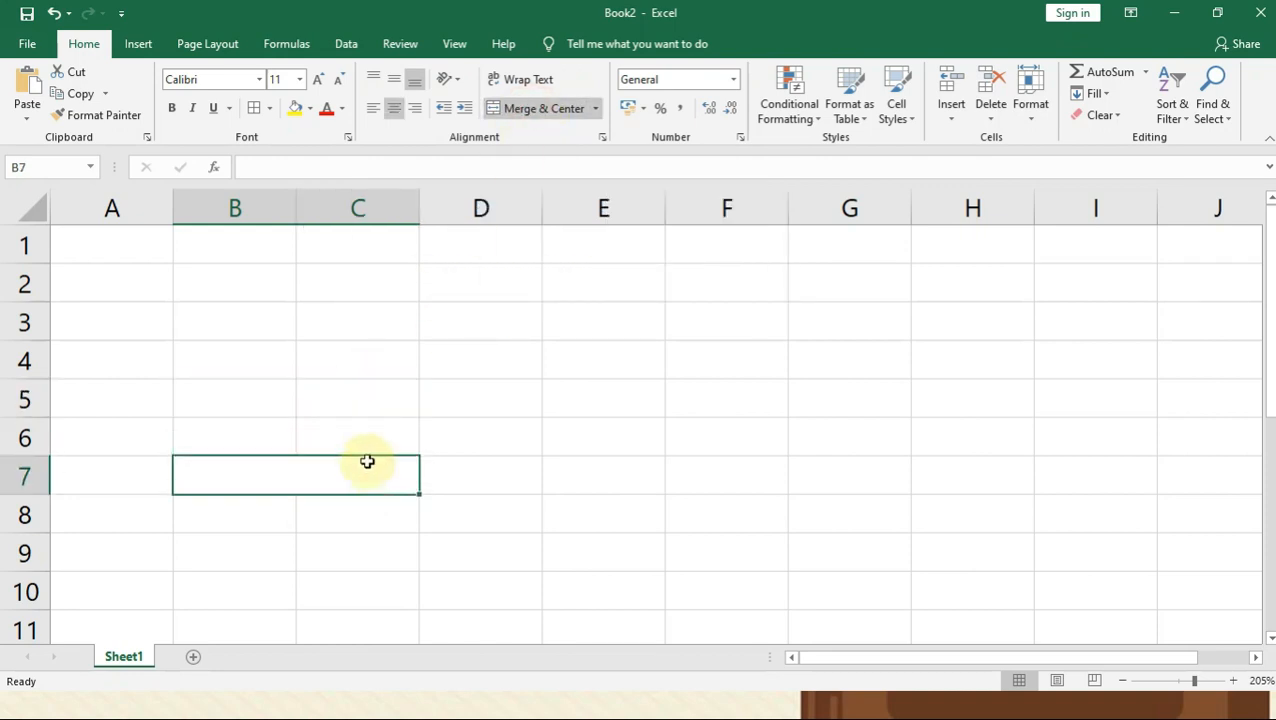
# - Switch to the Tugas Modul 8 workbook and compare the Pelatih Tim 1 and Pelatih Tim 2 boxes
pyautogui.hotkey('alt', 'Tab')
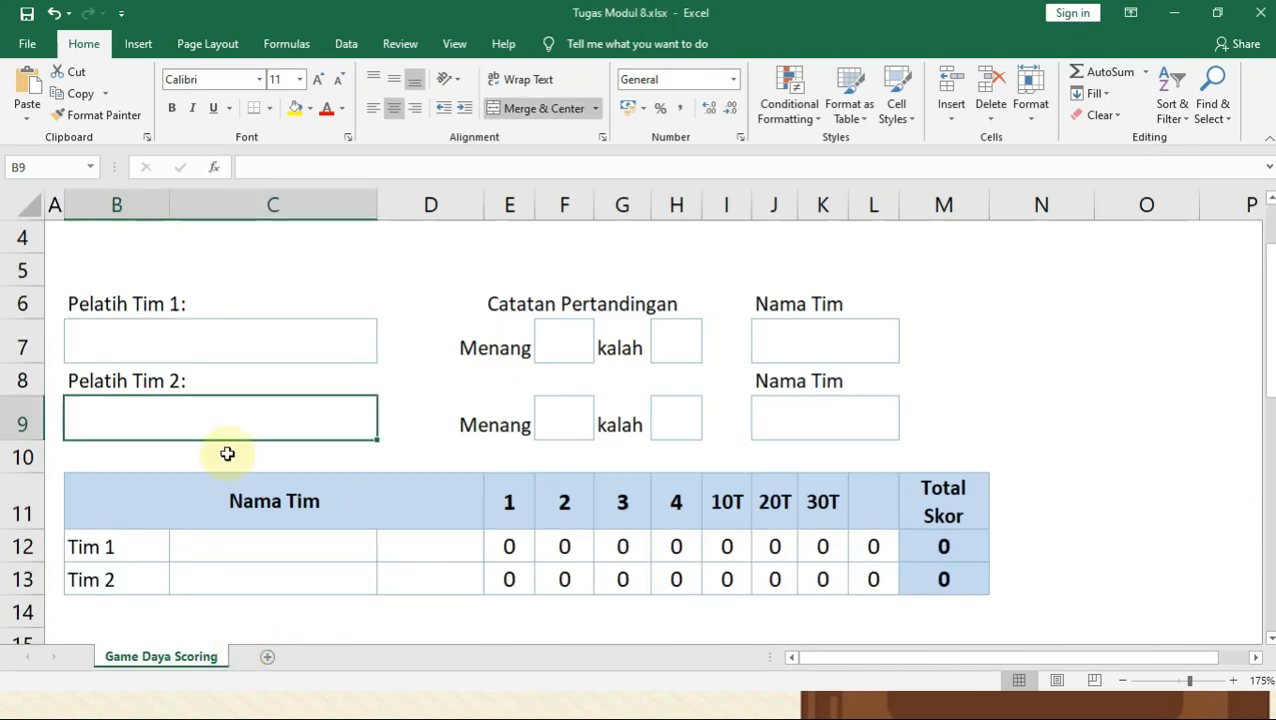
pyautogui.click(238, 337)
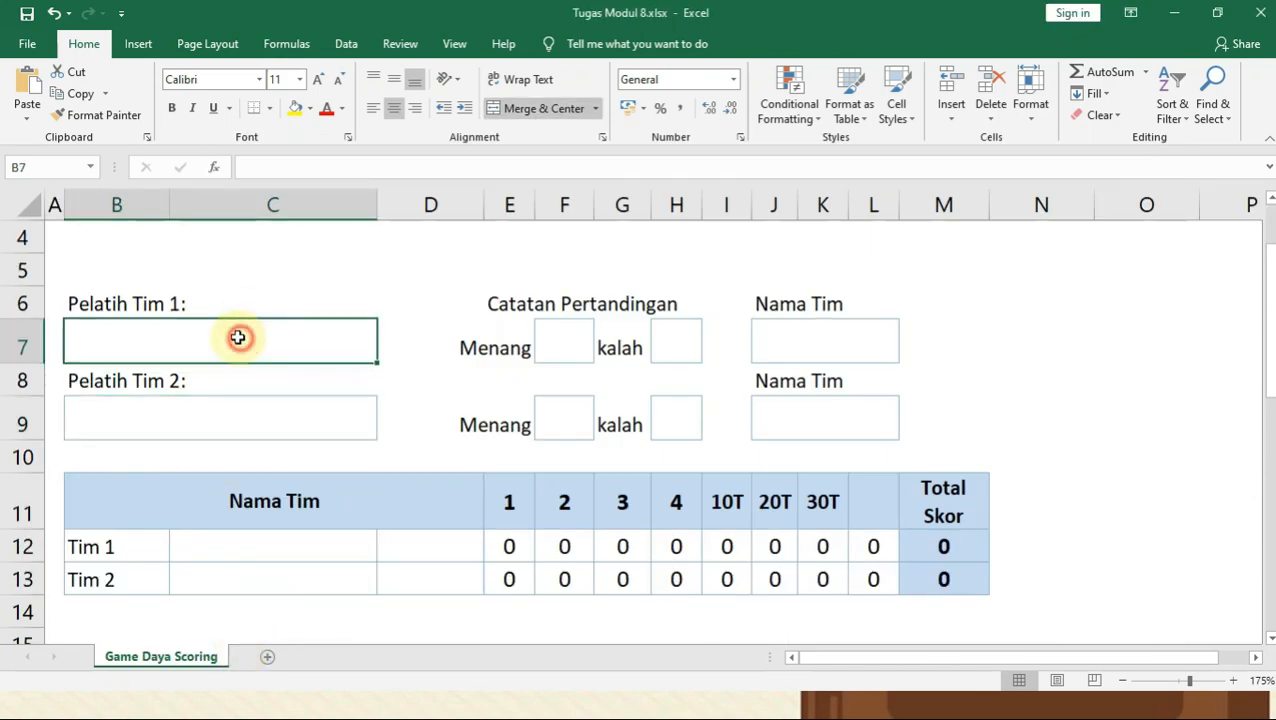
pyautogui.click(200, 415)
pyautogui.click(222, 353)
pyautogui.click(216, 404)
pyautogui.click(231, 352)
pyautogui.click(217, 400)
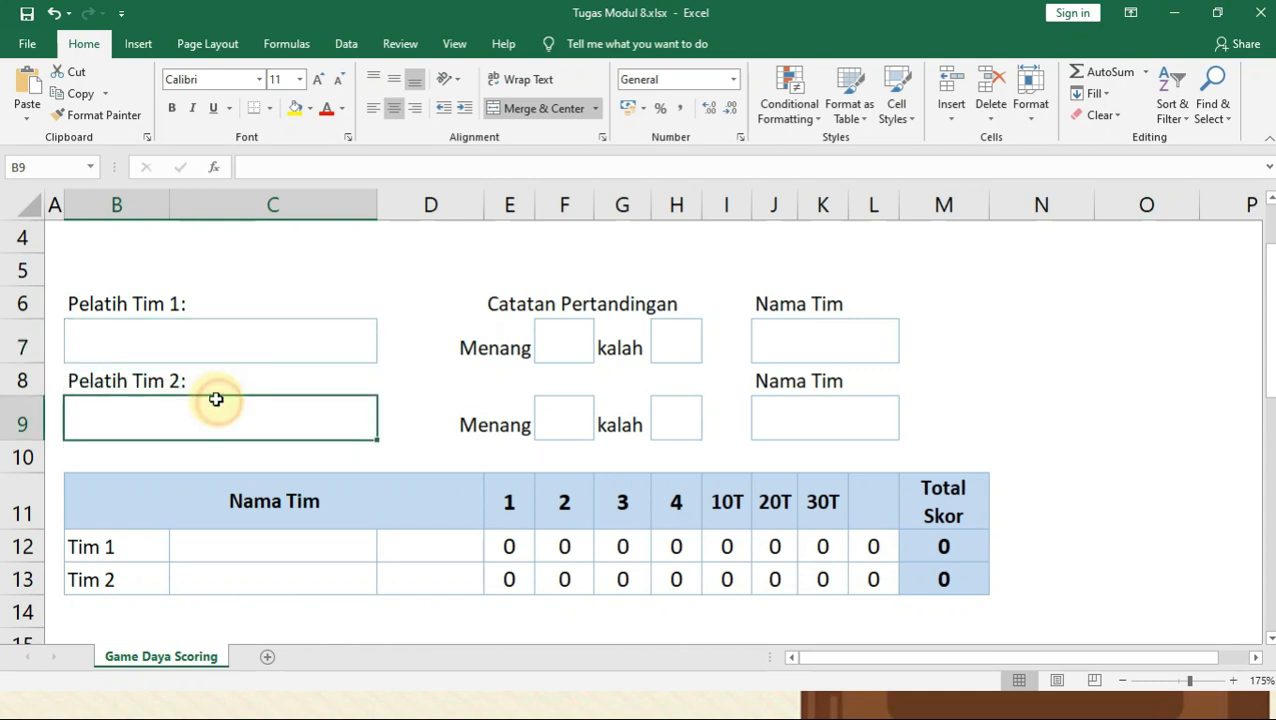
# - Return to the Book2 workbook and copy the merged box in B7:C7
pyautogui.hotkey('alt', 'Tab')
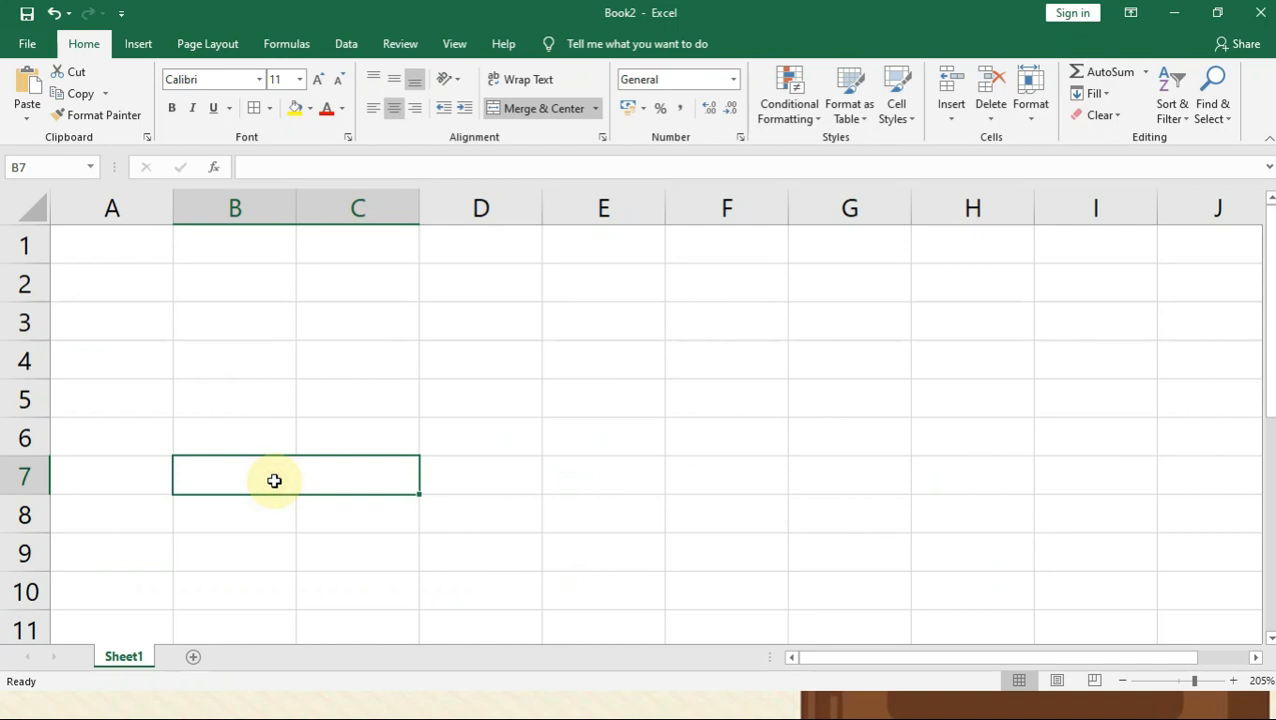
pyautogui.hotkey('ctrl', 'c')
pyautogui.scroll(-2, 273, 481)
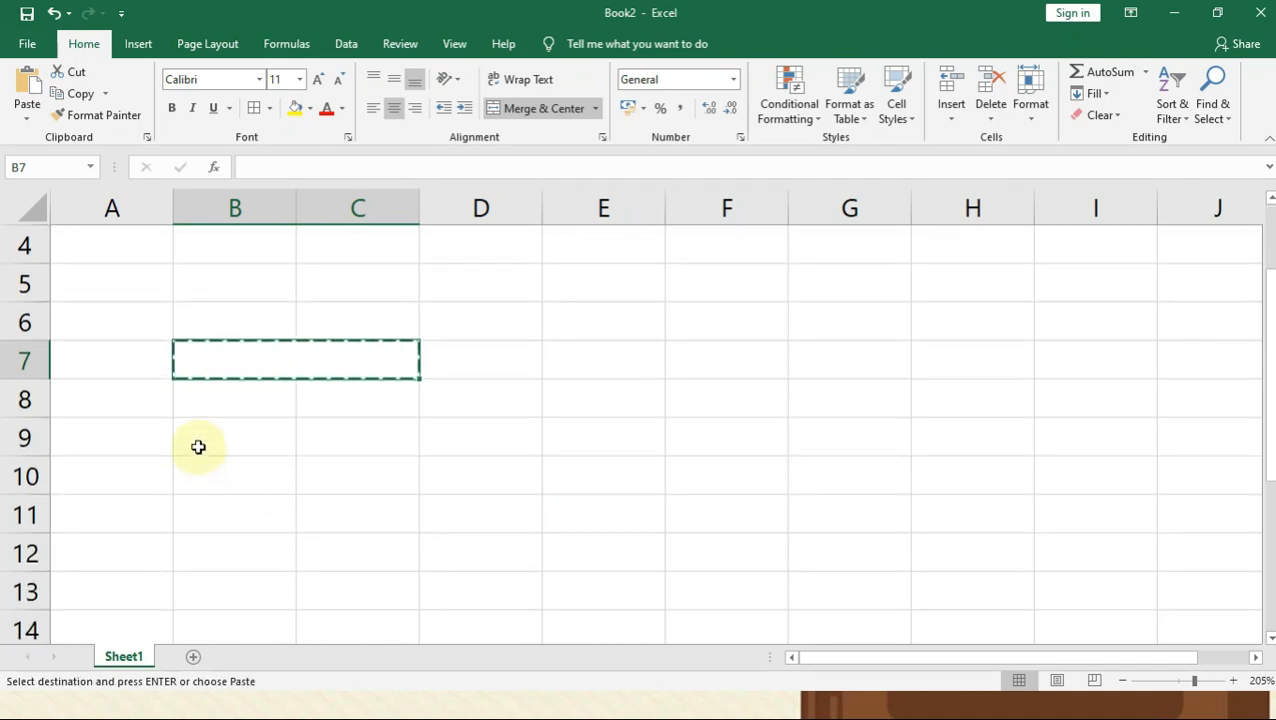
# - Try pasting the copied box at cell B9 twice, undoing each paste
pyautogui.click(222, 444)
pyautogui.press('Return')
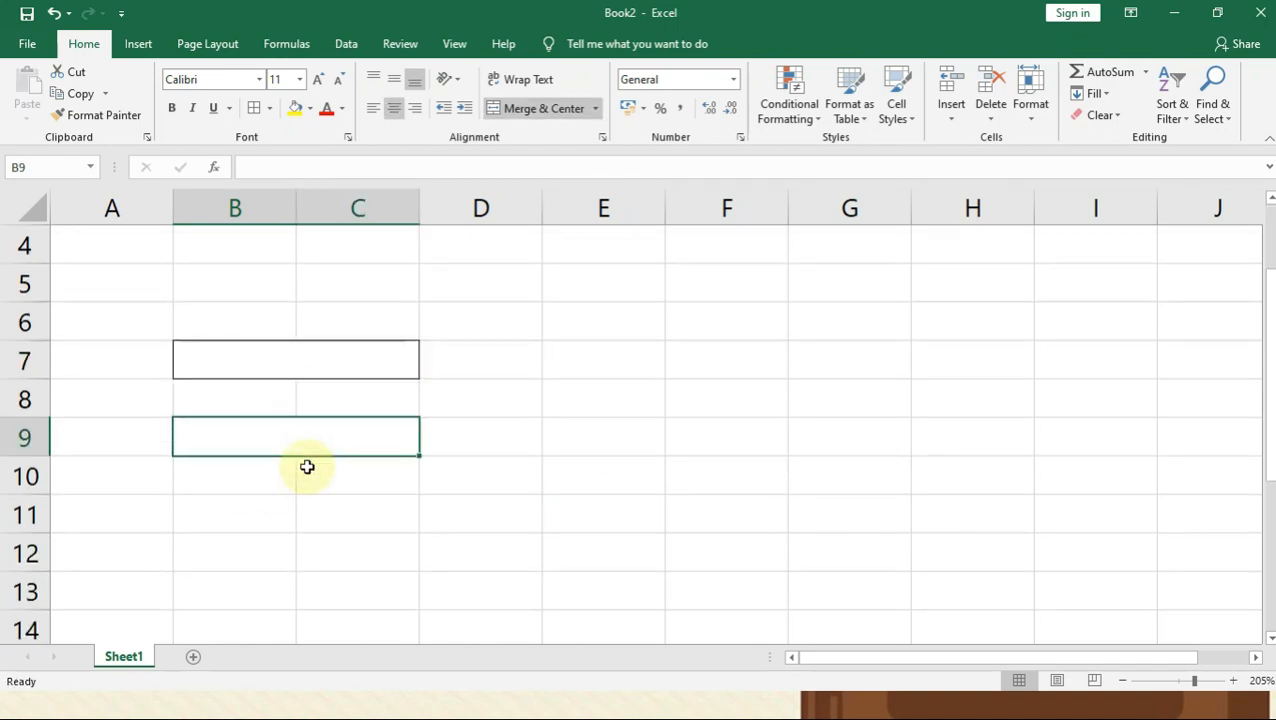
pyautogui.hotkey('ctrl', 'z')
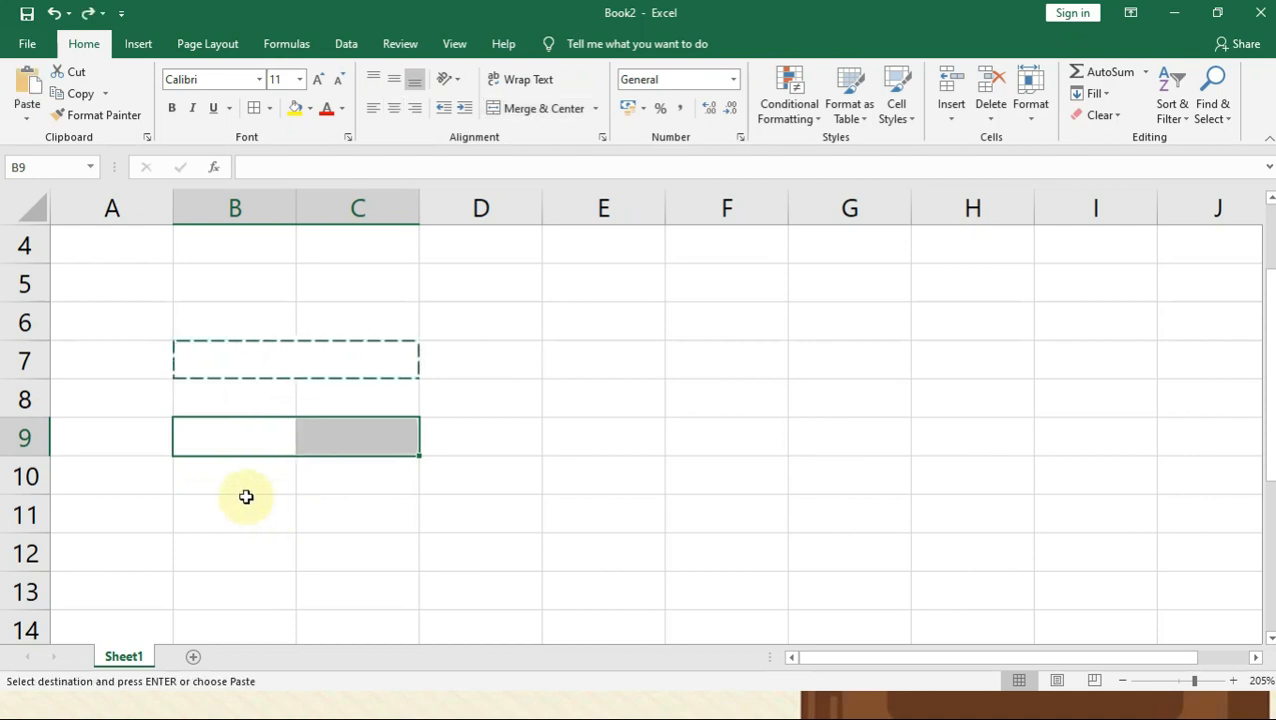
pyautogui.click(243, 498)
pyautogui.click(216, 444)
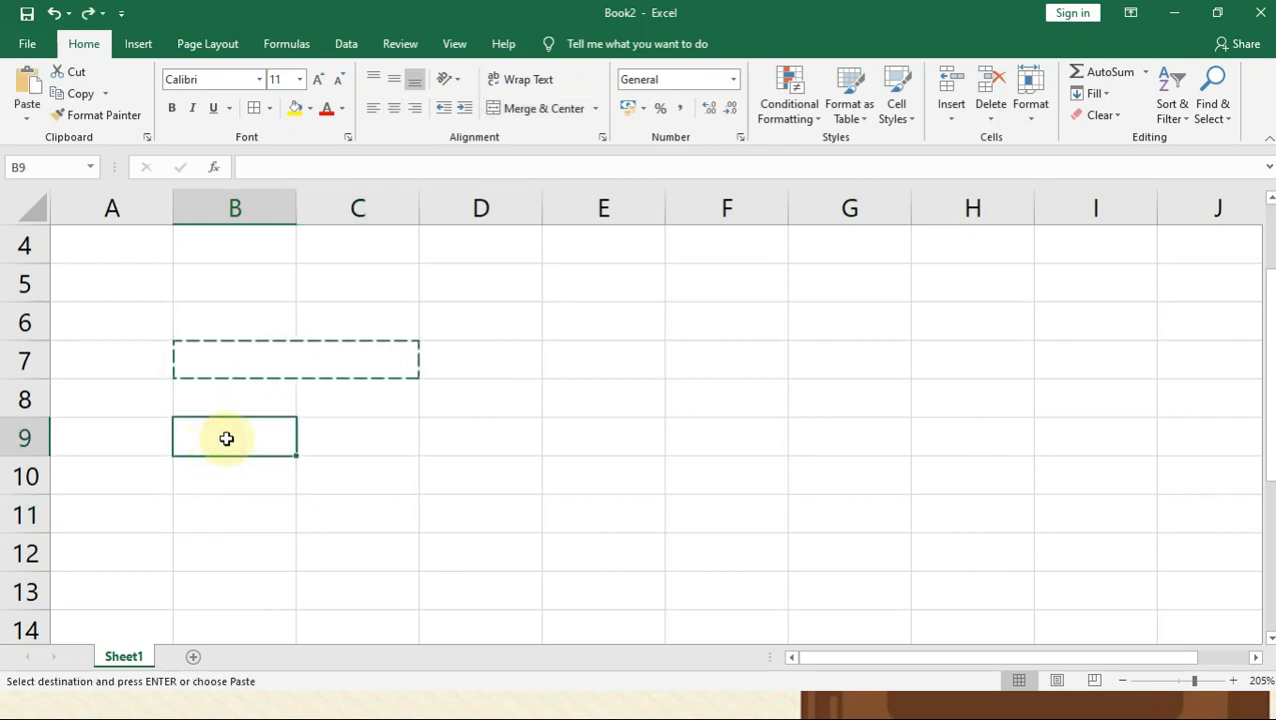
pyautogui.hotkey('ctrl', 'v')
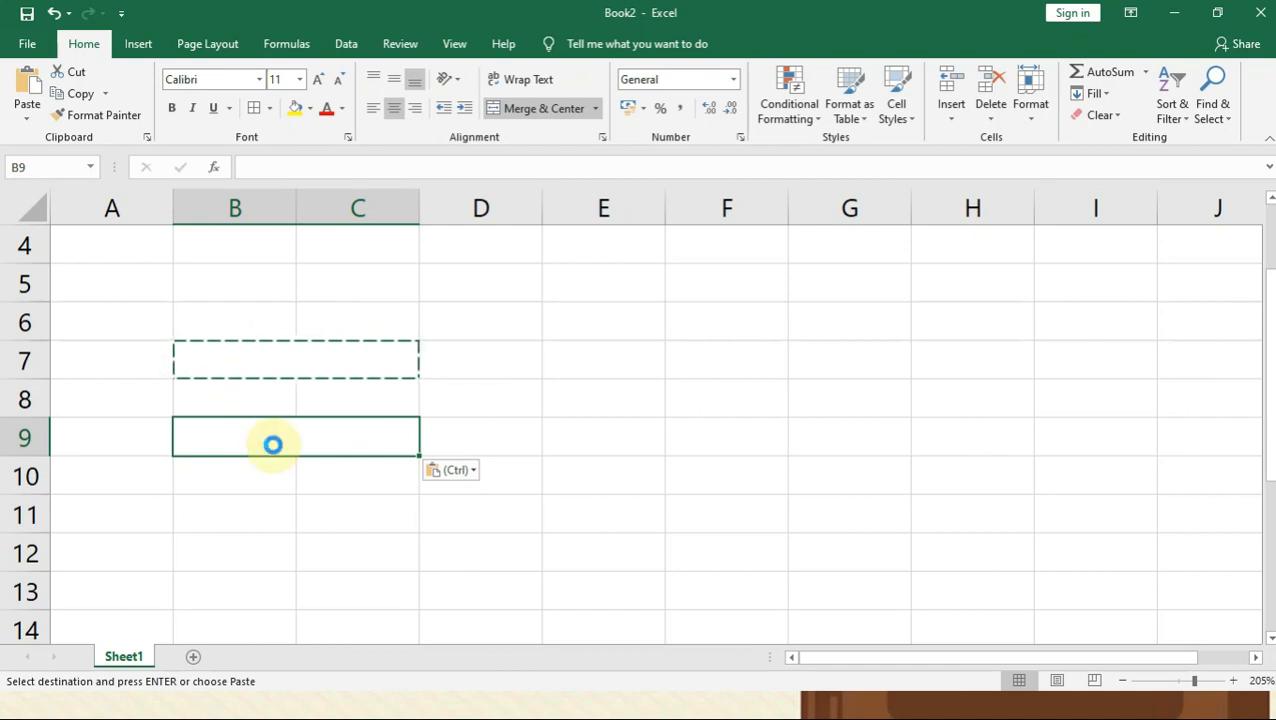
pyautogui.hotkey('ctrl', 'z')
# - Paste the copied bordered box at cell B9
pyautogui.click(272, 509)
pyautogui.click(245, 441)
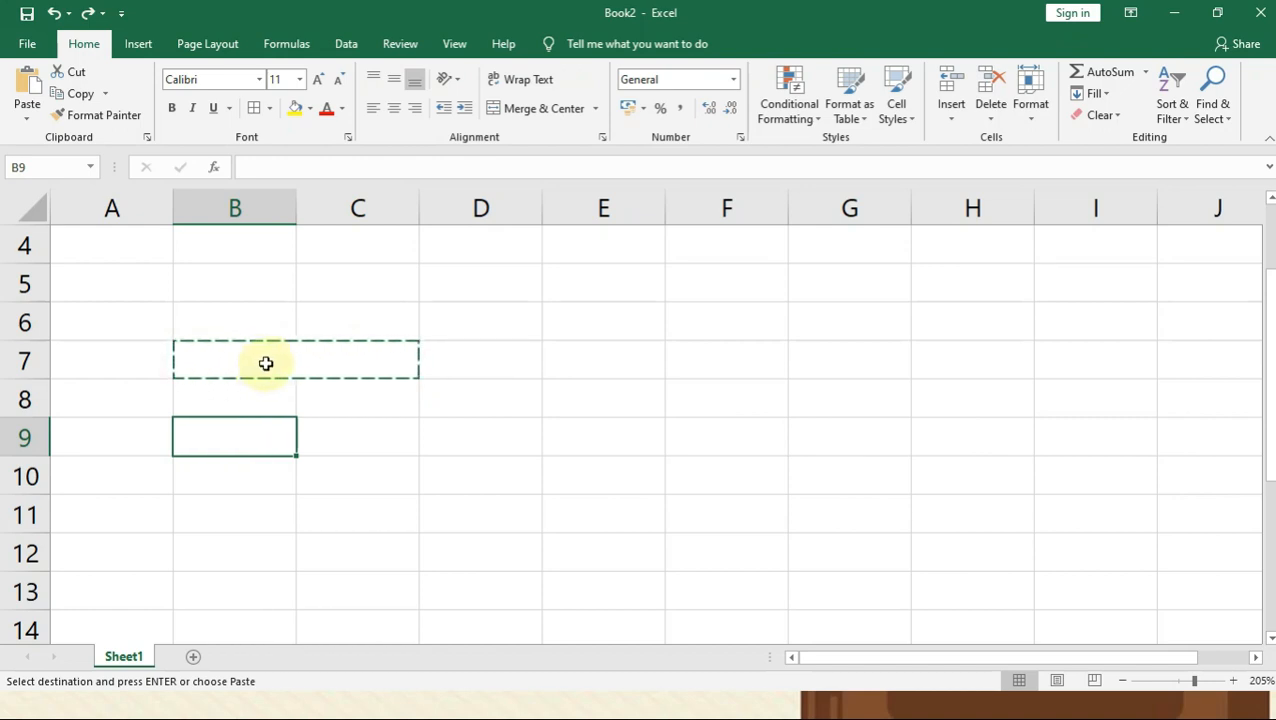
pyautogui.press('Return')
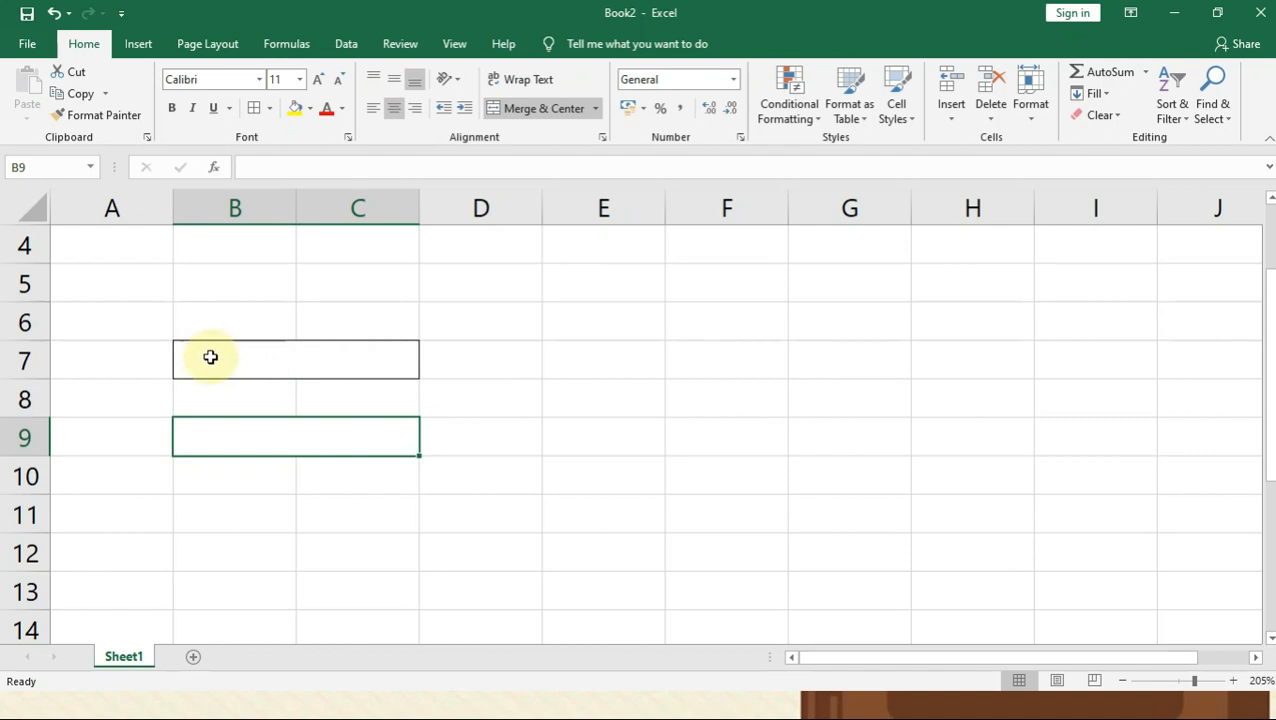
pyautogui.click(259, 362)
pyautogui.click(265, 435)
pyautogui.click(253, 361)
pyautogui.click(265, 426)
pyautogui.click(254, 363)
pyautogui.click(255, 438)
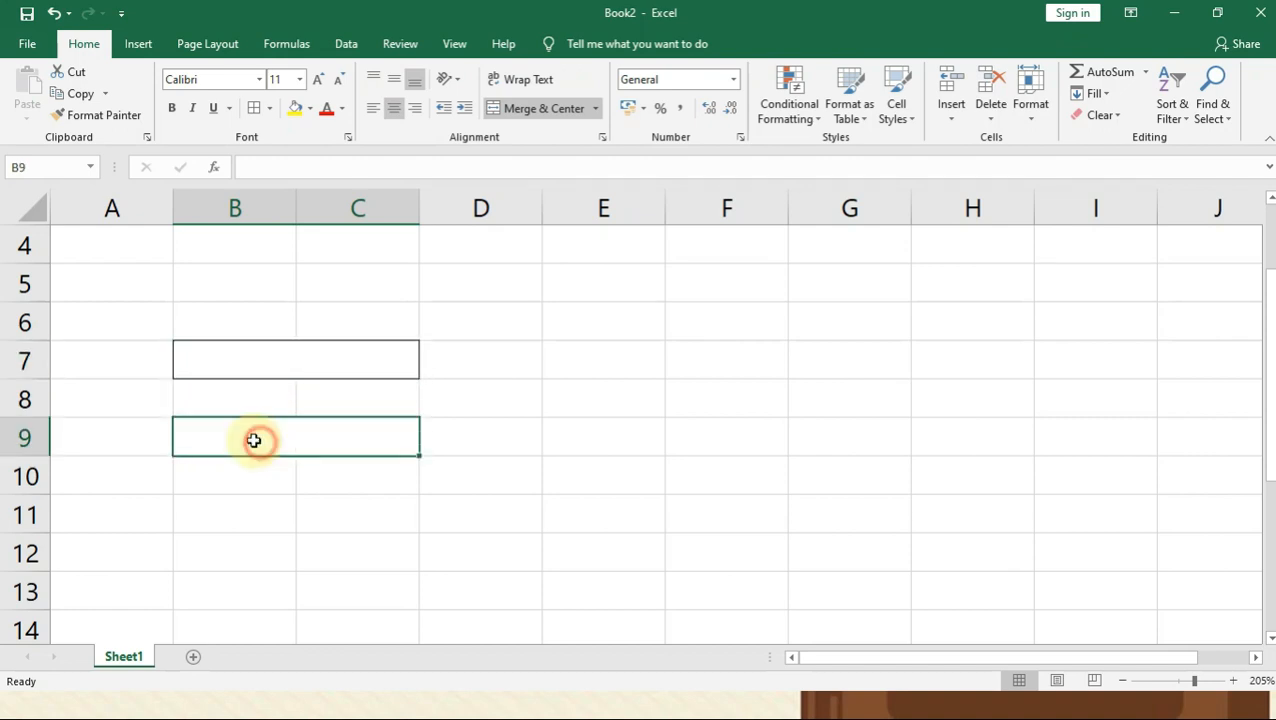
# - Switch to the Tugas Modul 8 workbook and examine the Menang and kalah boxes in F7 and H7
pyautogui.hotkey('alt', 'Tab')
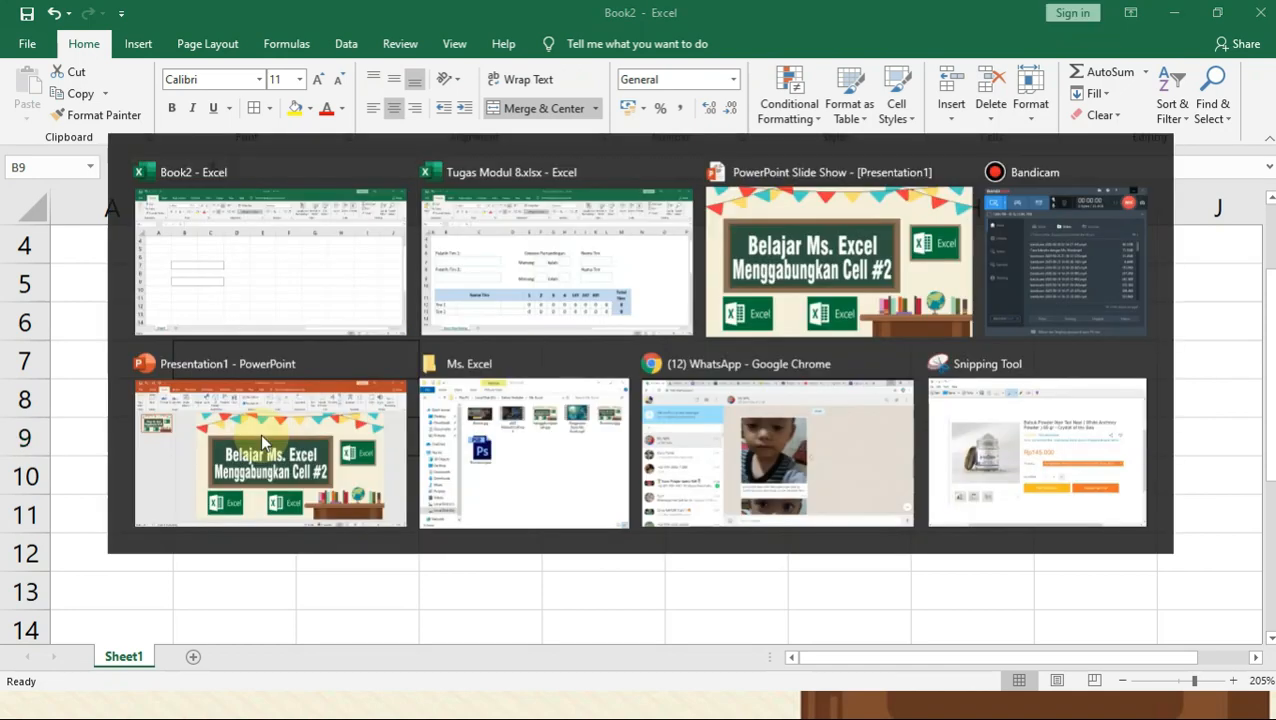
pyautogui.click(220, 345)
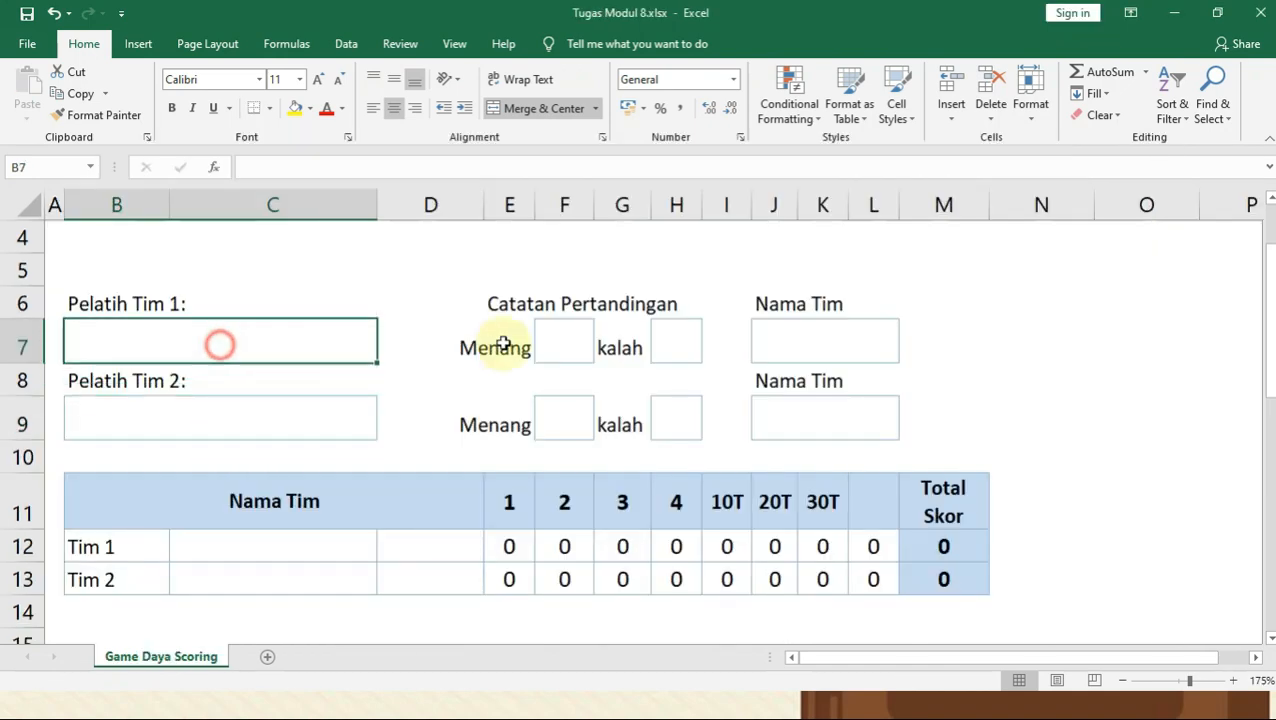
pyautogui.click(562, 345)
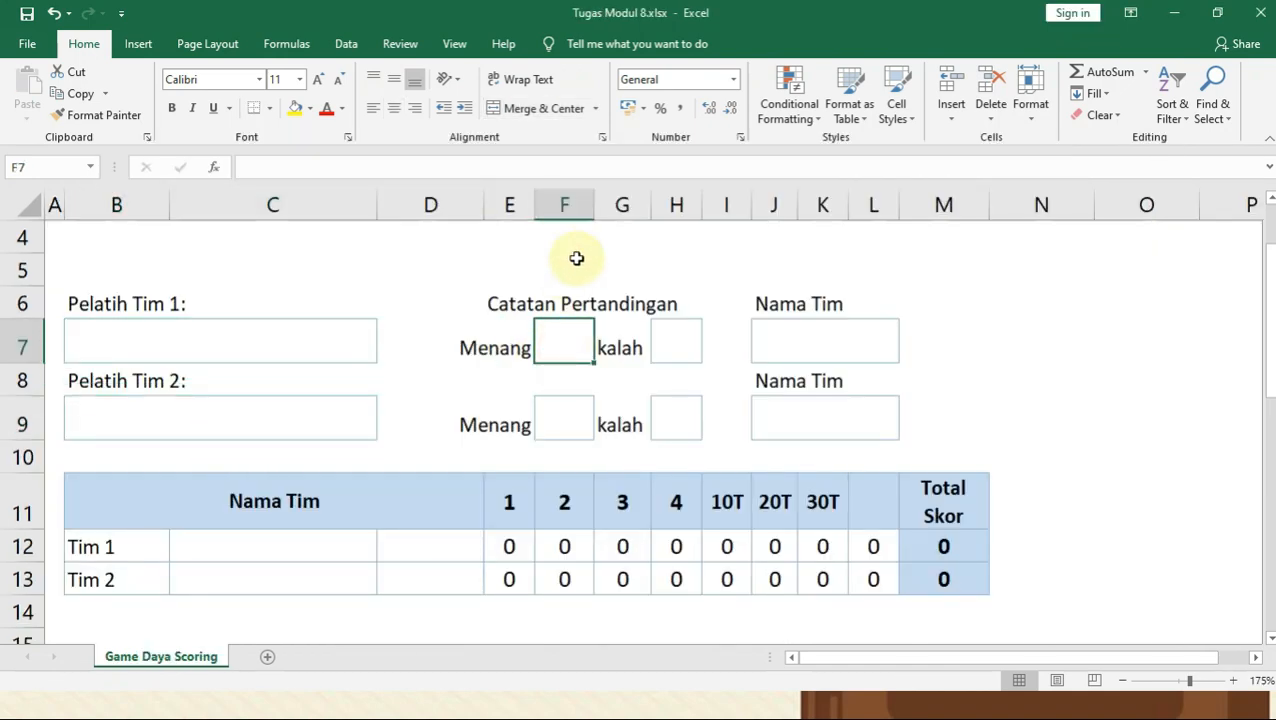
pyautogui.click(667, 347)
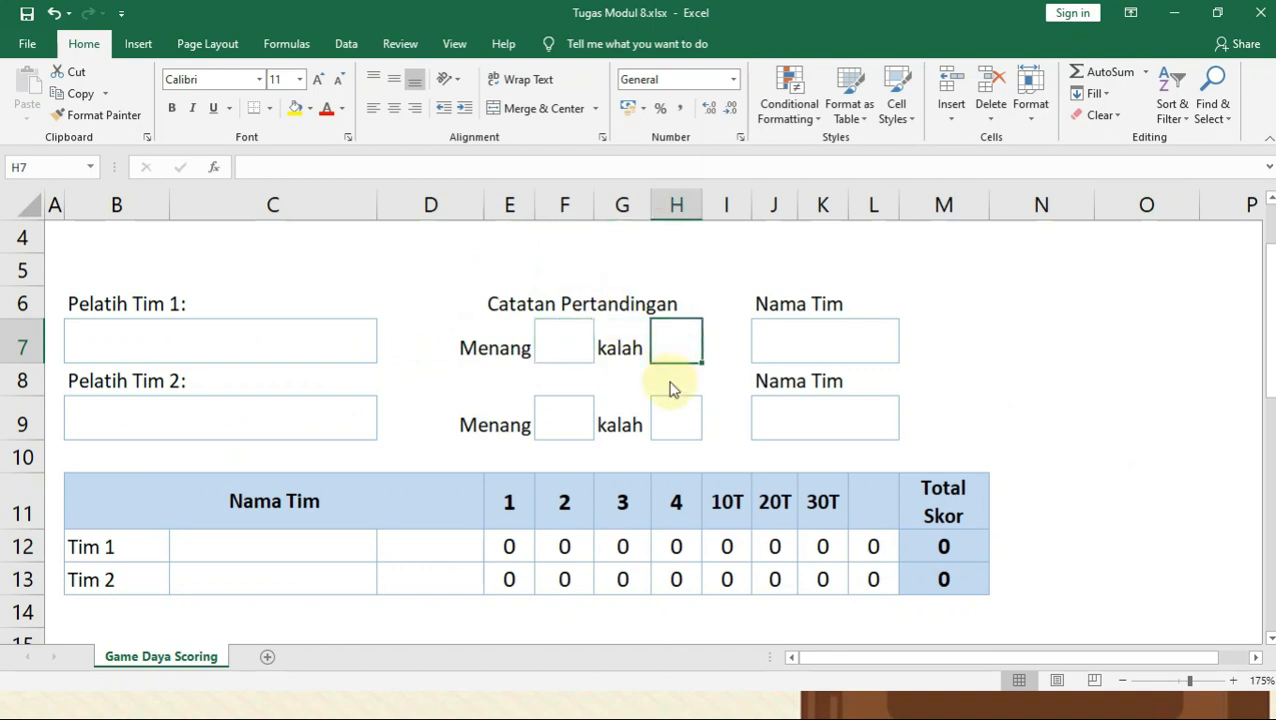
# - Return to the Book2 workbook and add a border around cell F7
pyautogui.hotkey('alt', 'Tab')
pyautogui.click(596, 360)
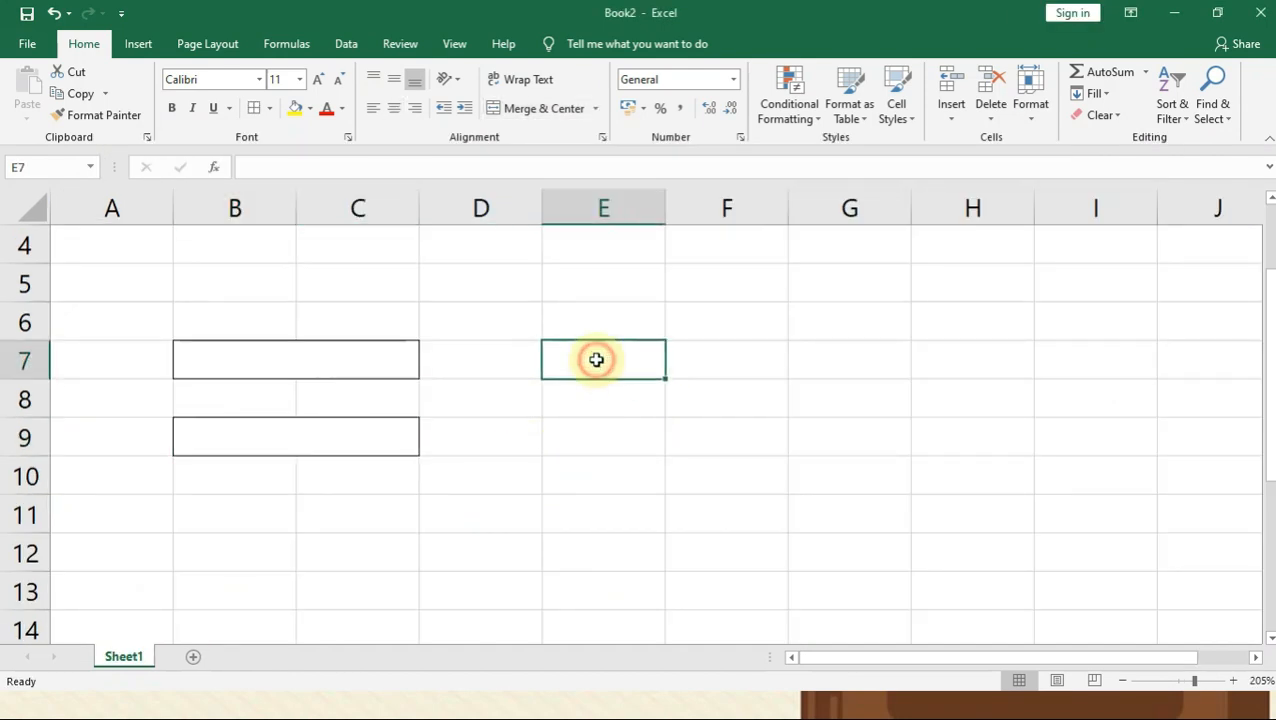
pyautogui.click(764, 359)
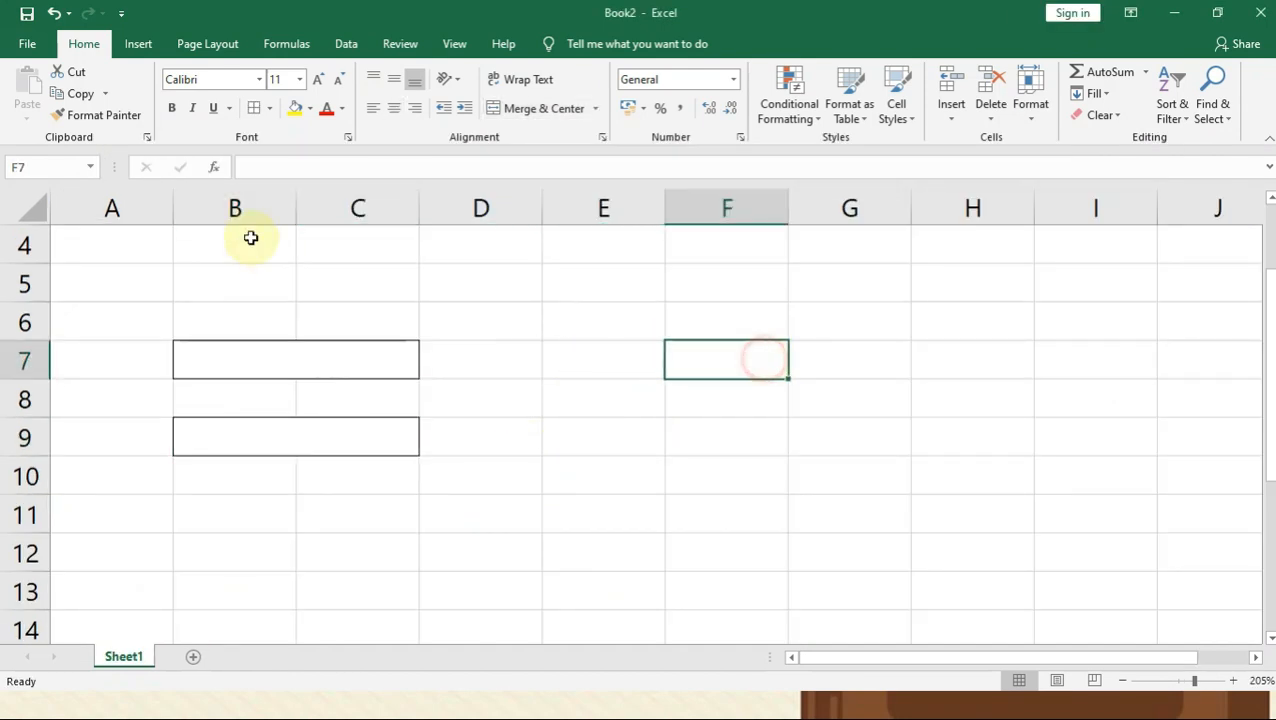
pyautogui.click(272, 117)
pyautogui.click(291, 272)
pyautogui.click(604, 414)
pyautogui.click(740, 363)
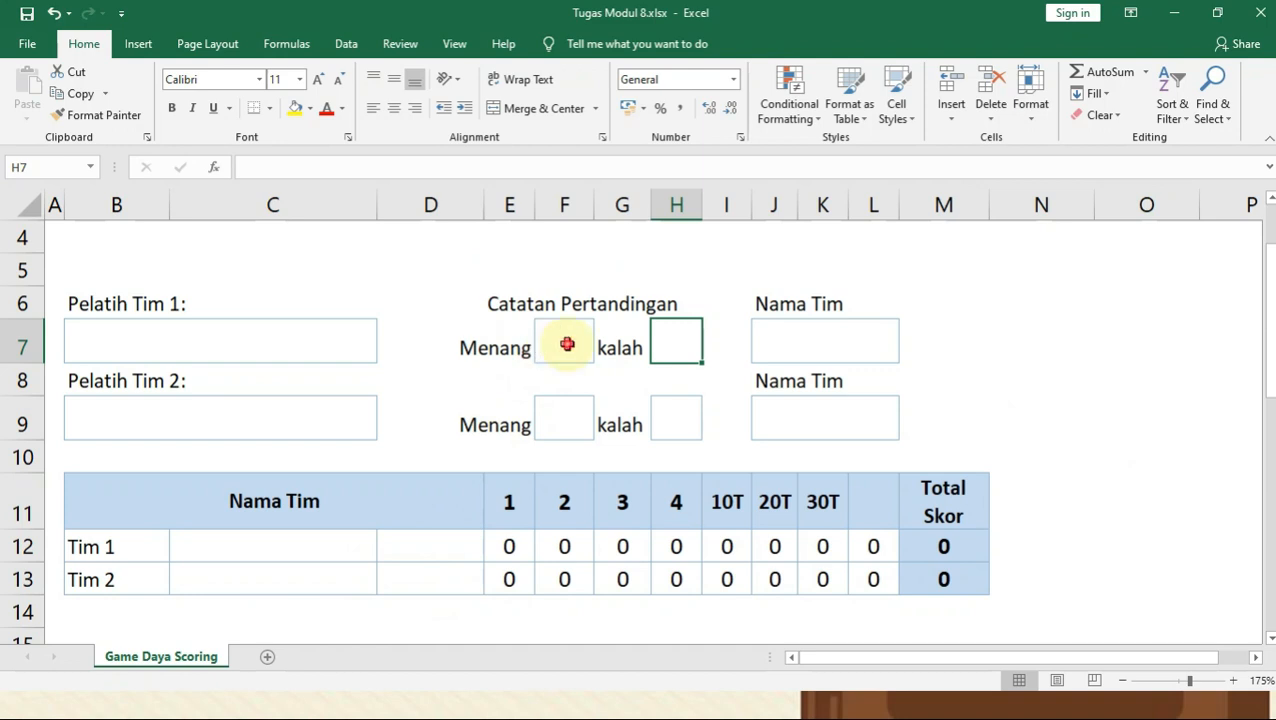
# - Check the four Menang and kalah boxes at F7, H7, F9 and H9 in the Tugas Modul 8 workbook
pyautogui.click(564, 345)
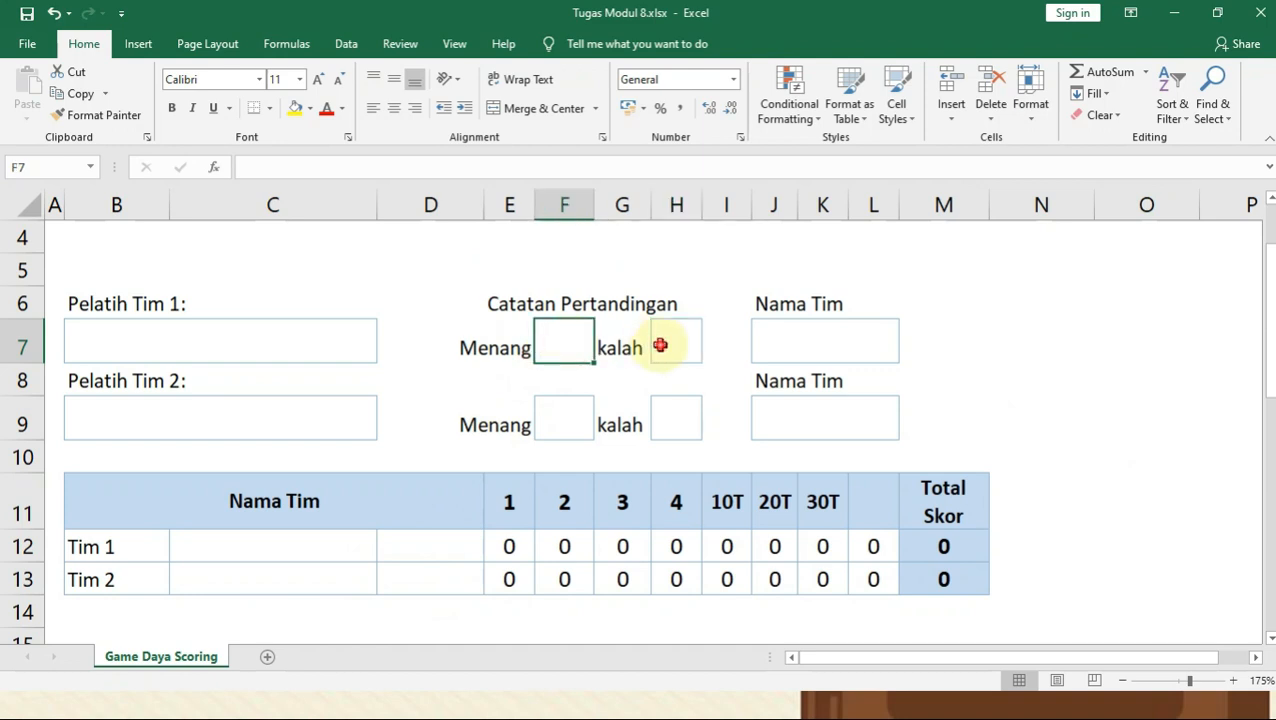
pyautogui.click(660, 345)
pyautogui.click(560, 418)
pyautogui.click(662, 418)
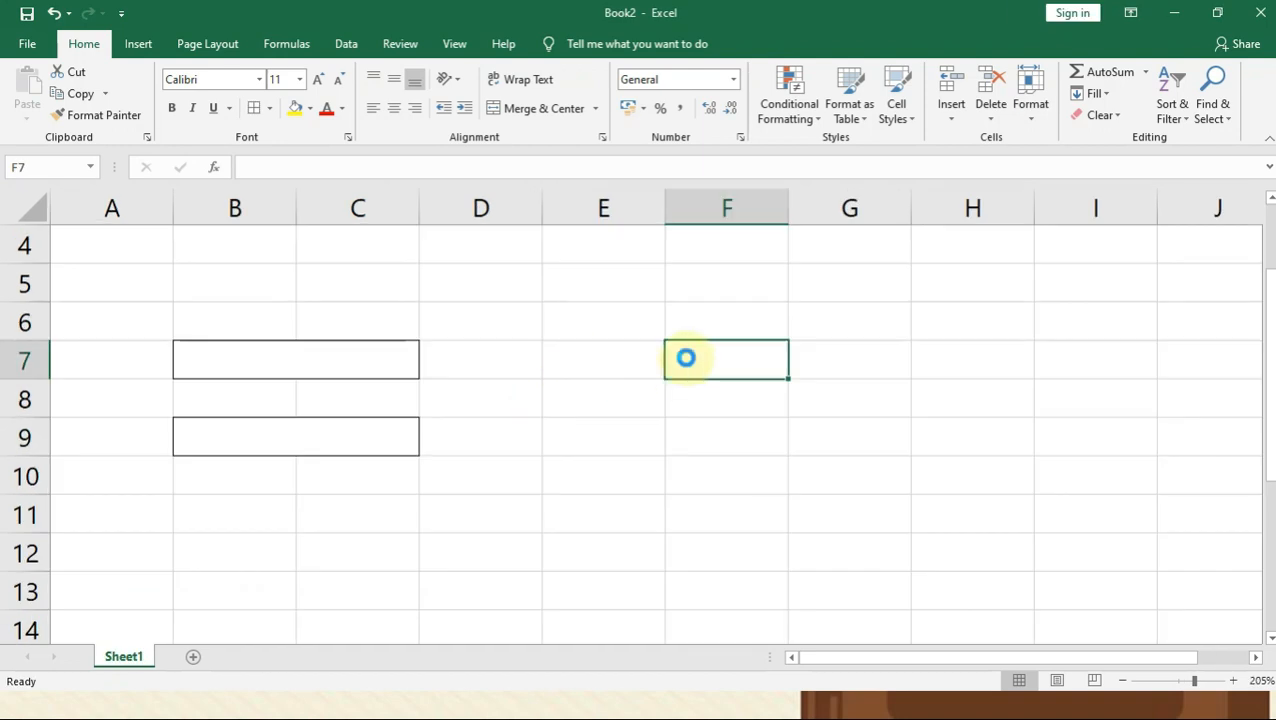
# - Copy the bordered cell F7 in Book2 and compare its placement with the Tugas Modul 8 sheet
pyautogui.hotkey('ctrl', 'c')
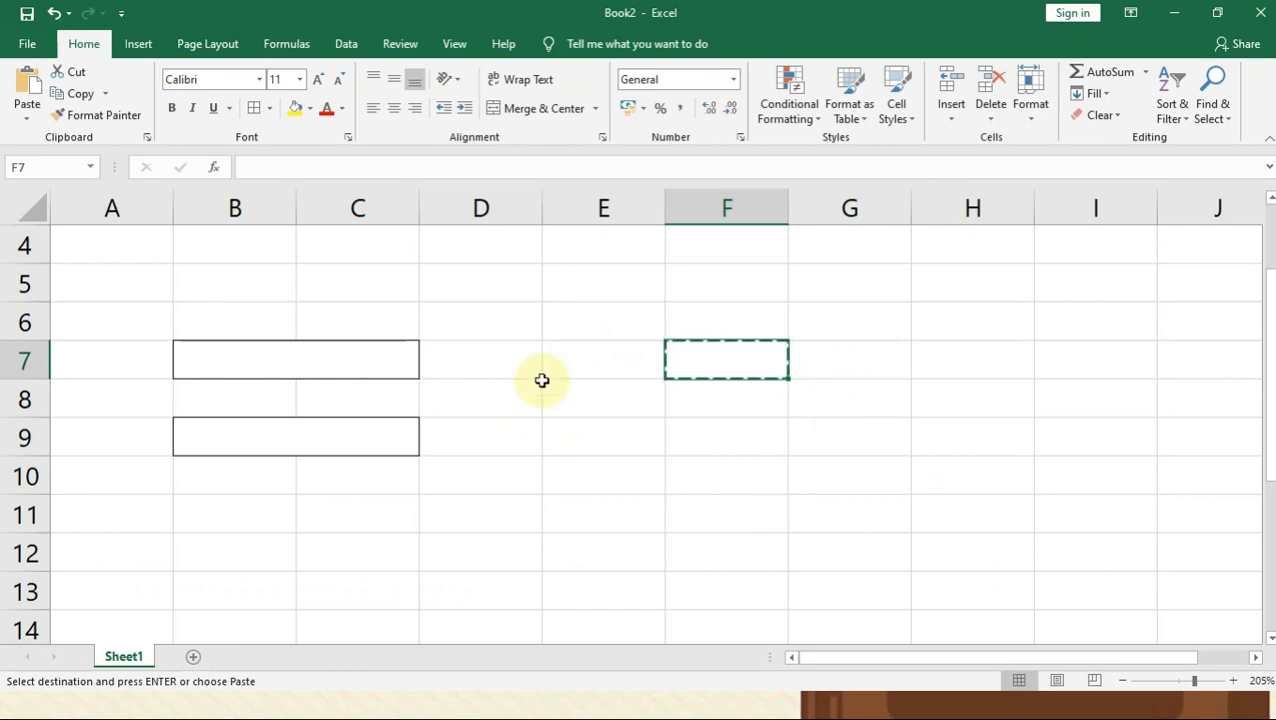
pyautogui.hotkey('alt', 'Tab')
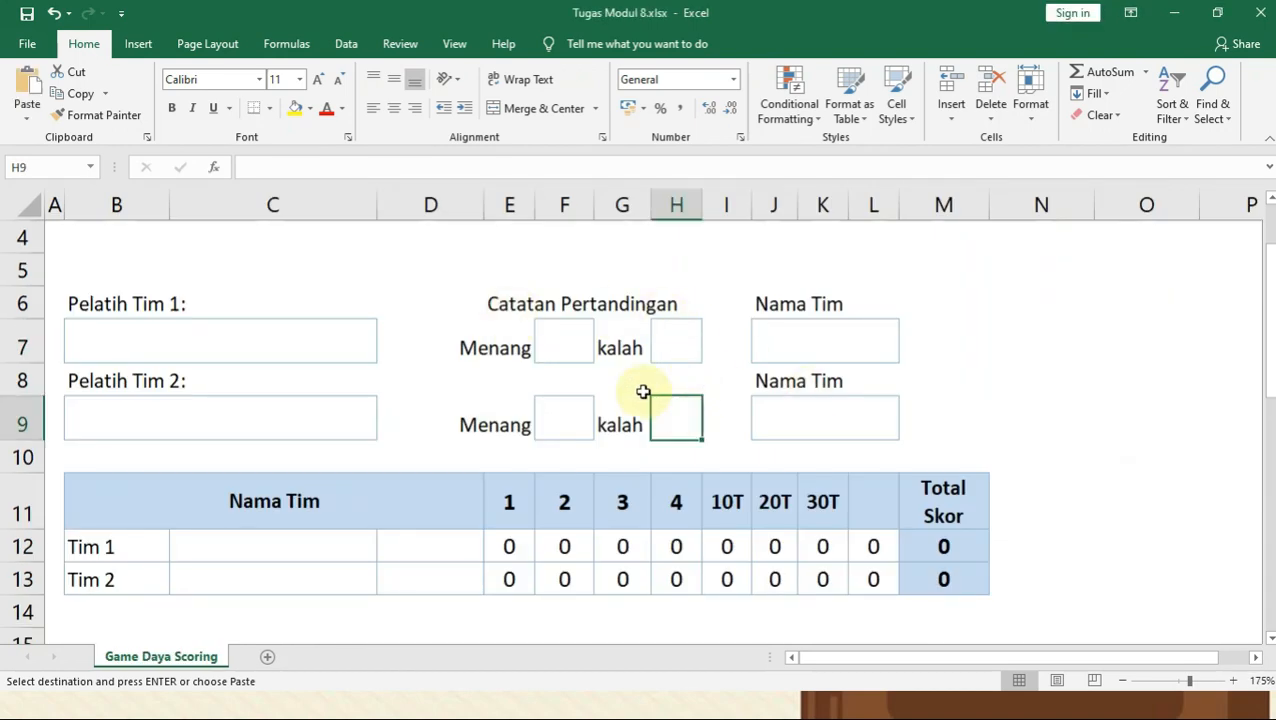
pyautogui.hotkey('alt', 'Tab')
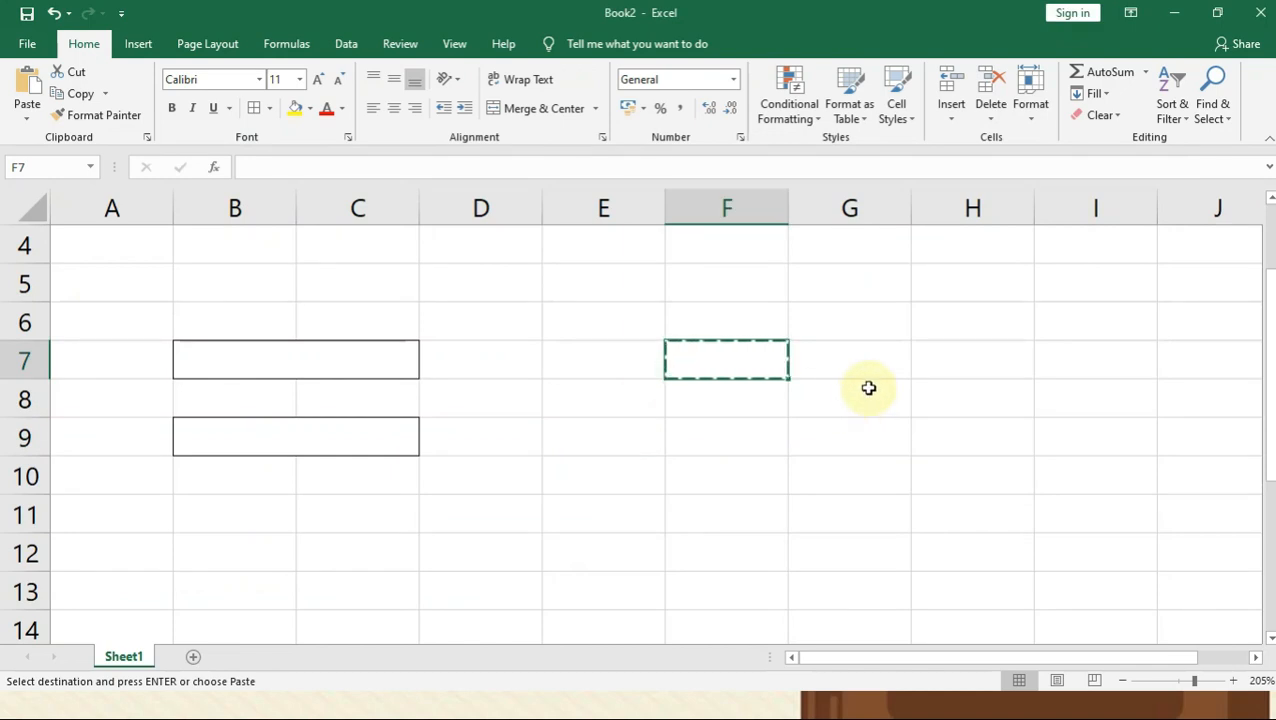
pyautogui.keyDown('ctrl'); pyautogui.click(962, 366); pyautogui.keyUp('ctrl')
pyautogui.keyDown('ctrl'); pyautogui.click(750, 442); pyautogui.keyUp('ctrl')
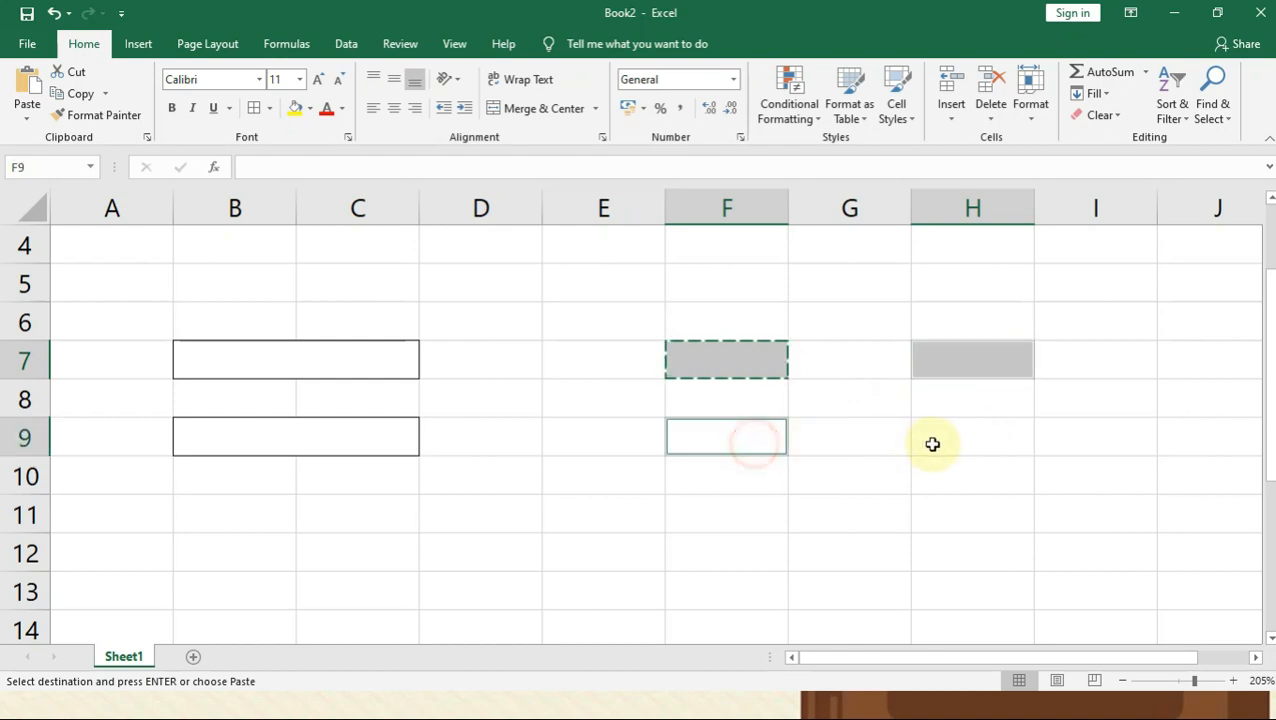
pyautogui.keyDown('ctrl'); pyautogui.click(948, 444); pyautogui.keyUp('ctrl')
pyautogui.click(823, 509)
pyautogui.click(960, 360)
pyautogui.click(752, 444)
pyautogui.click(980, 364)
pyautogui.click(760, 436)
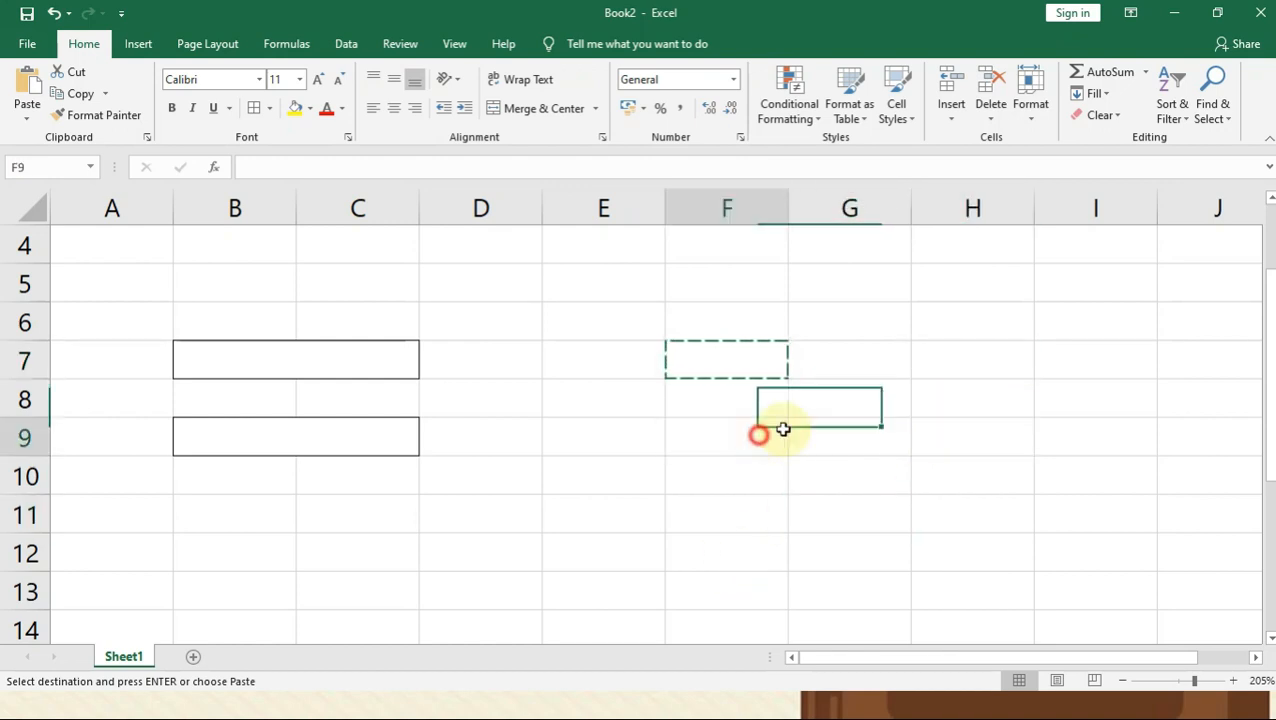
# - Paste the copied bordered cell into H7, F9 and H9 together
pyautogui.click(960, 369)
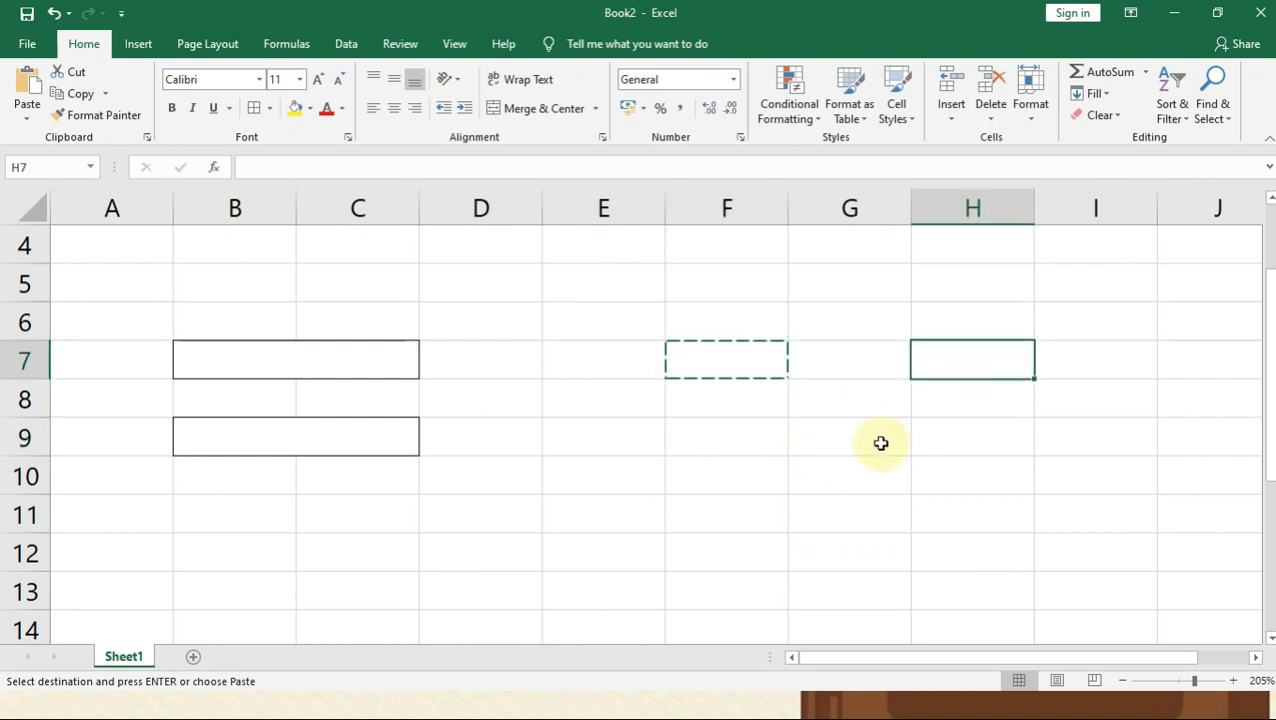
pyautogui.keyDown('ctrl'); pyautogui.click(740, 441); pyautogui.keyUp('ctrl')
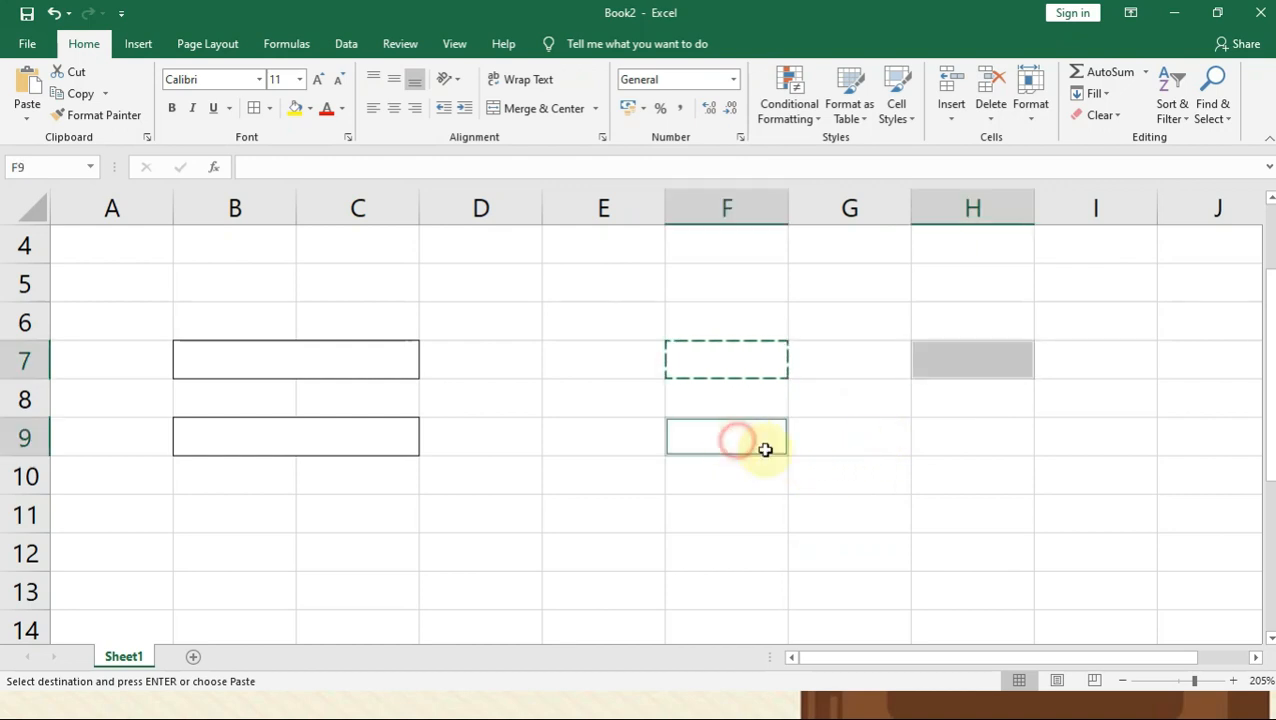
pyautogui.keyDown('ctrl'); pyautogui.click(972, 438); pyautogui.keyUp('ctrl')
pyautogui.press('Return')
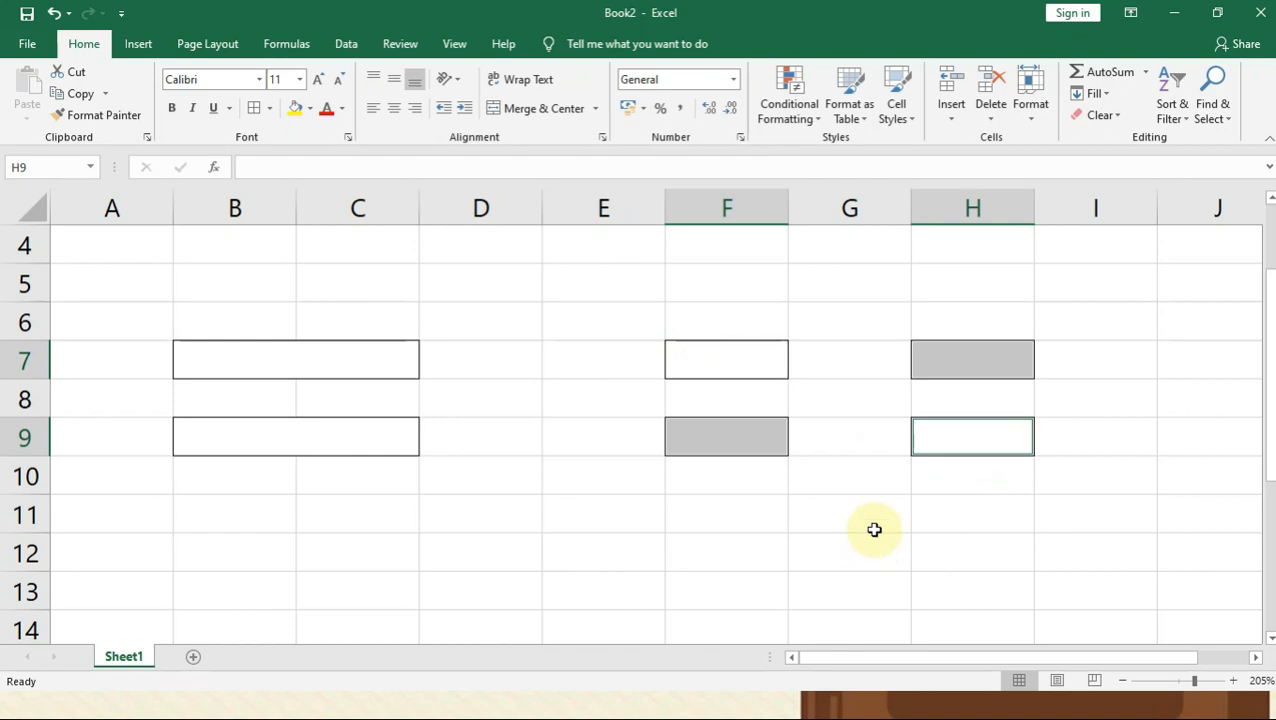
pyautogui.click(872, 525)
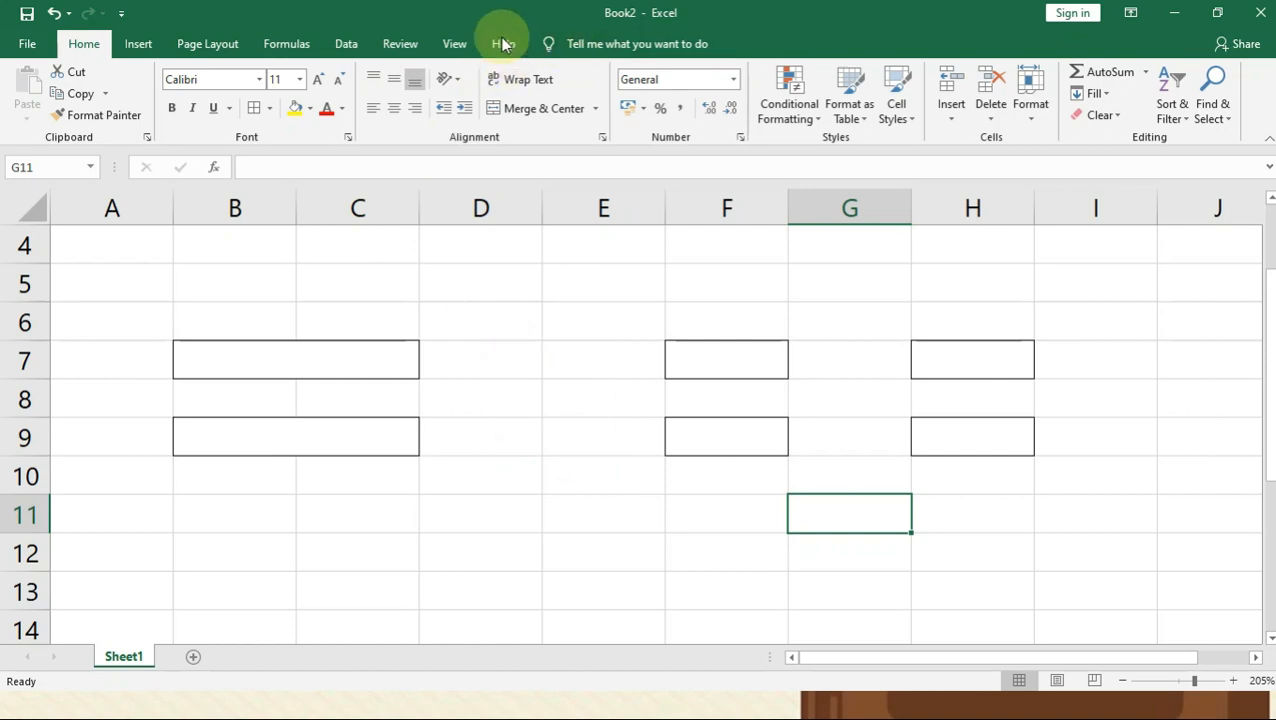
# - Hide the gridlines in Book2 and check the upper Nama Tim box in the Tugas Modul 8 workbook
pyautogui.click(454, 44)
pyautogui.click(222, 109)
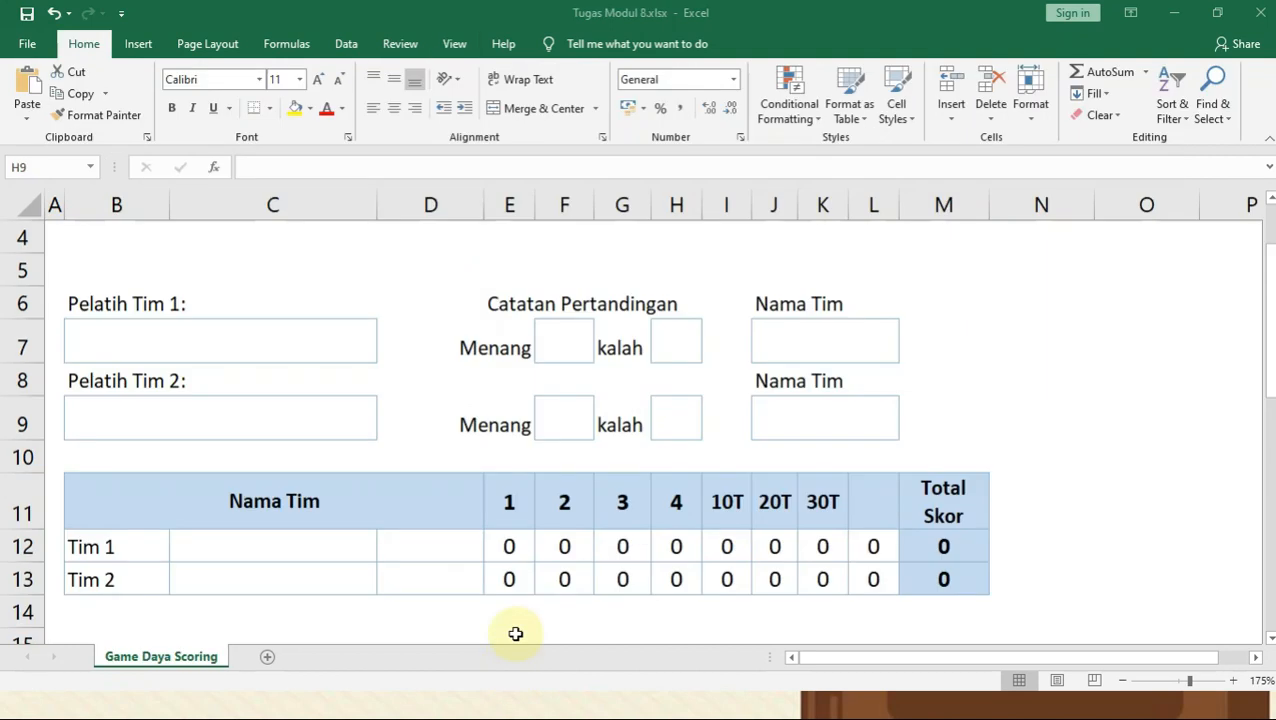
pyautogui.click(676, 418)
pyautogui.click(812, 340)
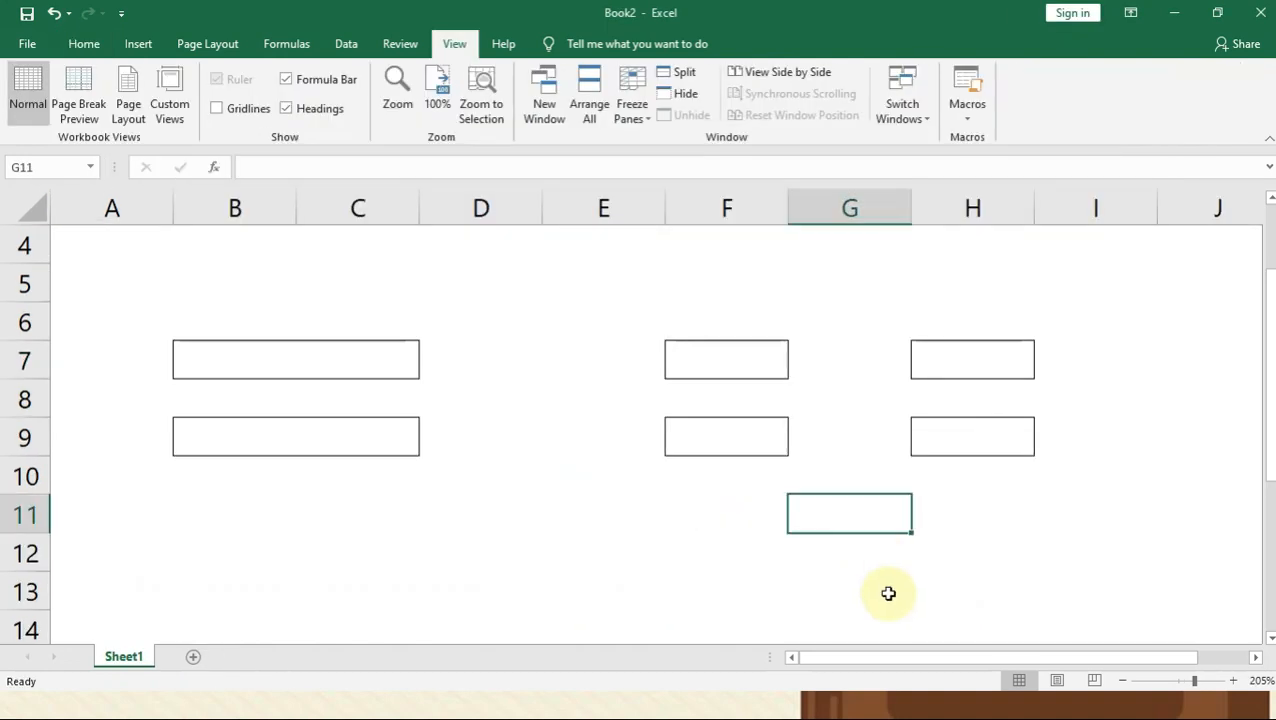
# - Return to Book2 and apply all borders to the range J6:L6
pyautogui.moveTo(834, 660); pyautogui.dragTo(921, 668)
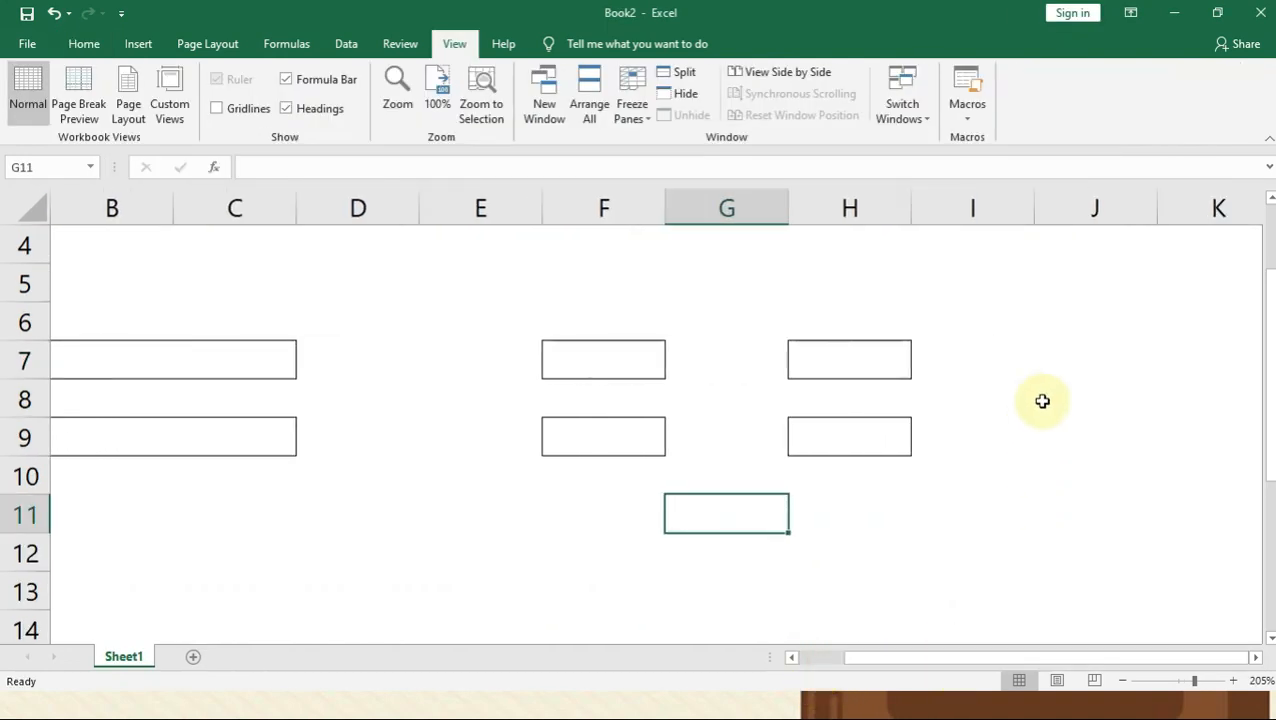
pyautogui.click(1088, 332)
pyautogui.moveTo(1088, 332); pyautogui.dragTo(1085, 328)
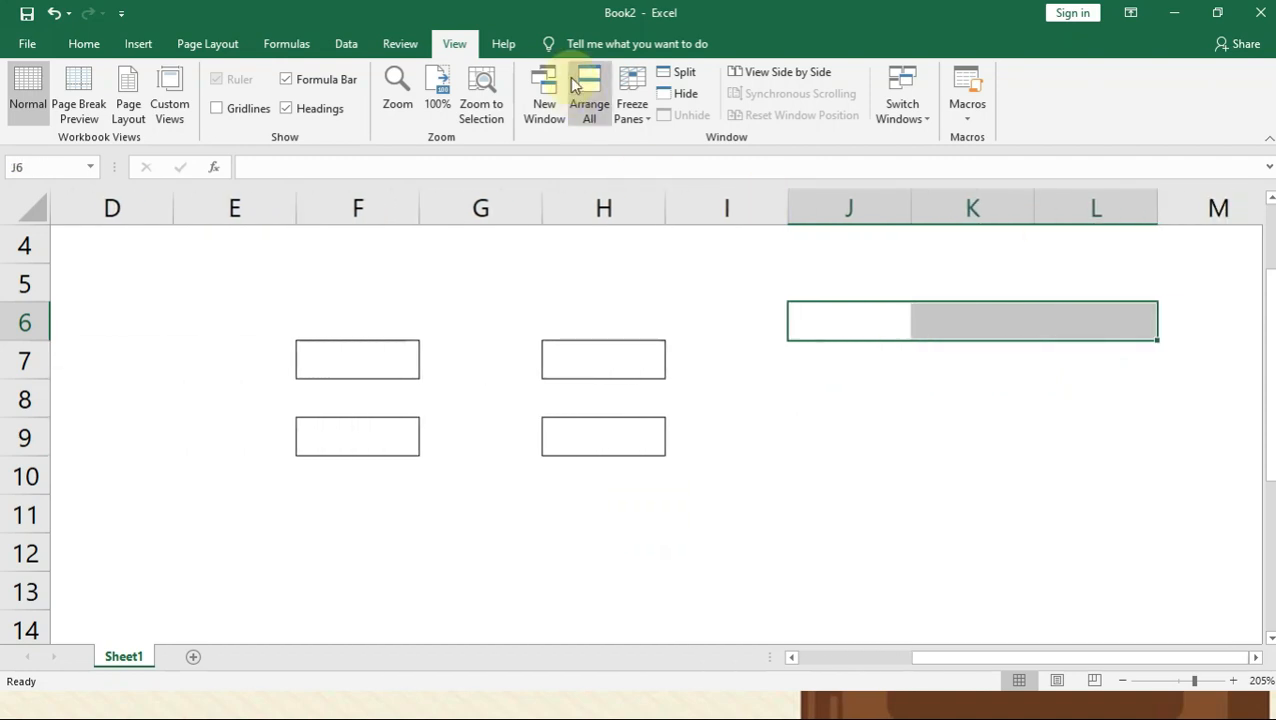
pyautogui.click(88, 42)
pyautogui.click(255, 110)
pyautogui.click(871, 419)
pyautogui.click(992, 321)
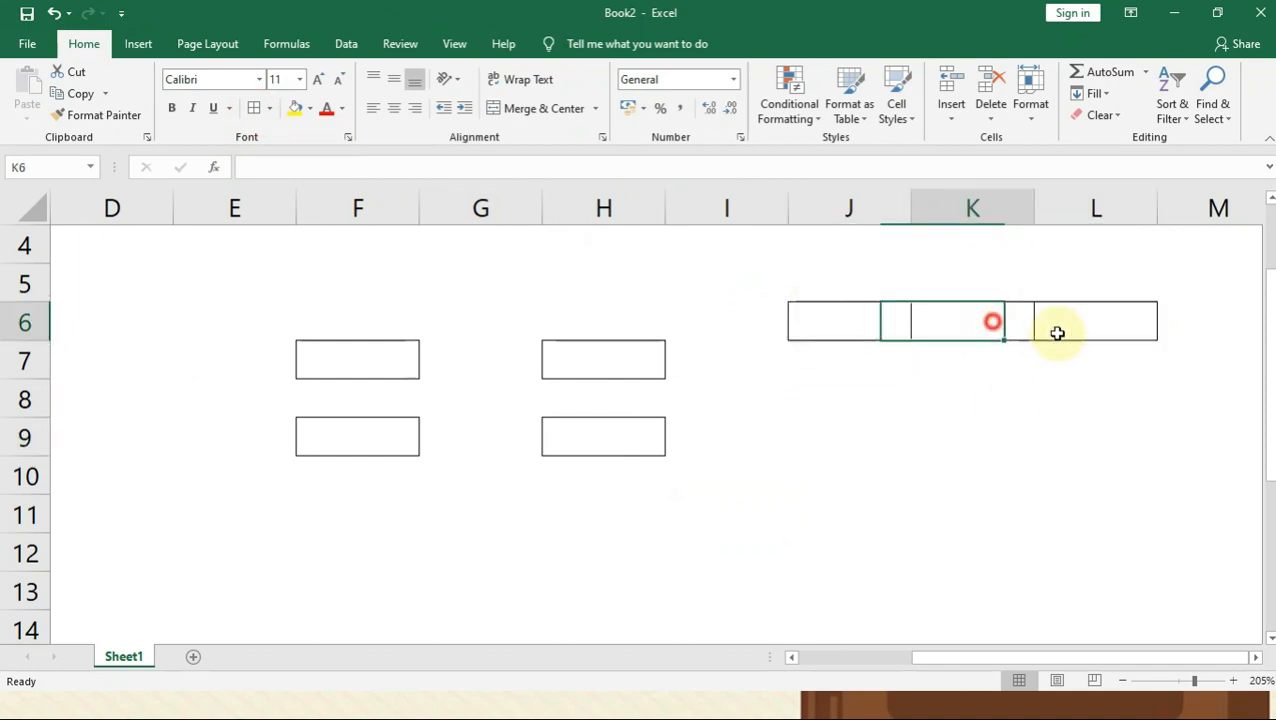
pyautogui.click(1085, 333)
# - Merge and center the bordered cells J6:L6 into one box
pyautogui.moveTo(846, 333); pyautogui.dragTo(1061, 327)
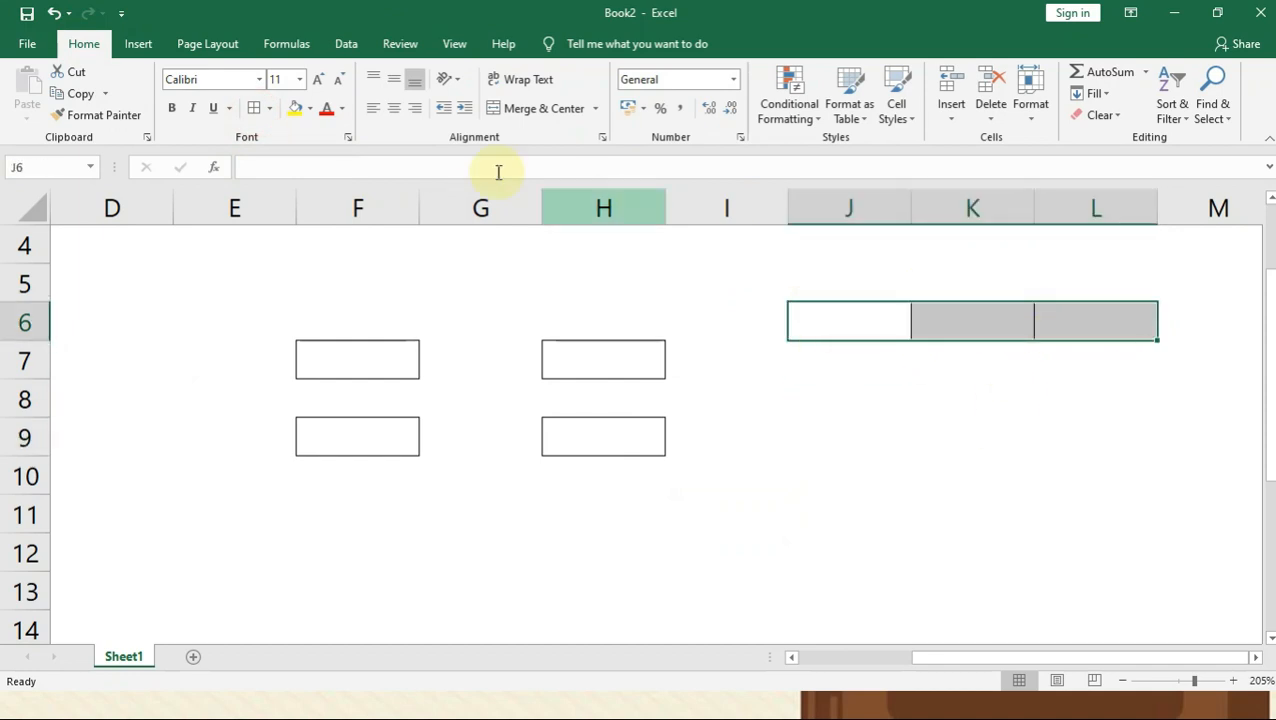
pyautogui.click(596, 110)
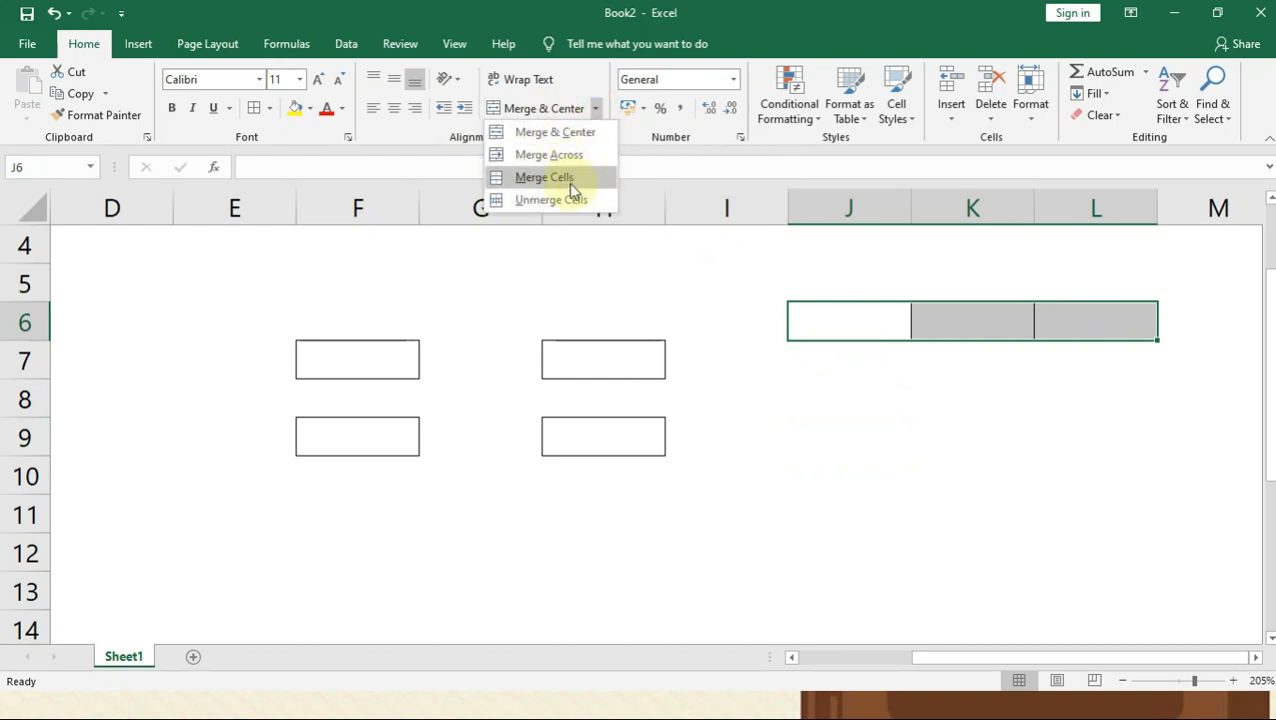
pyautogui.click(566, 131)
pyautogui.click(887, 367)
pyautogui.click(918, 320)
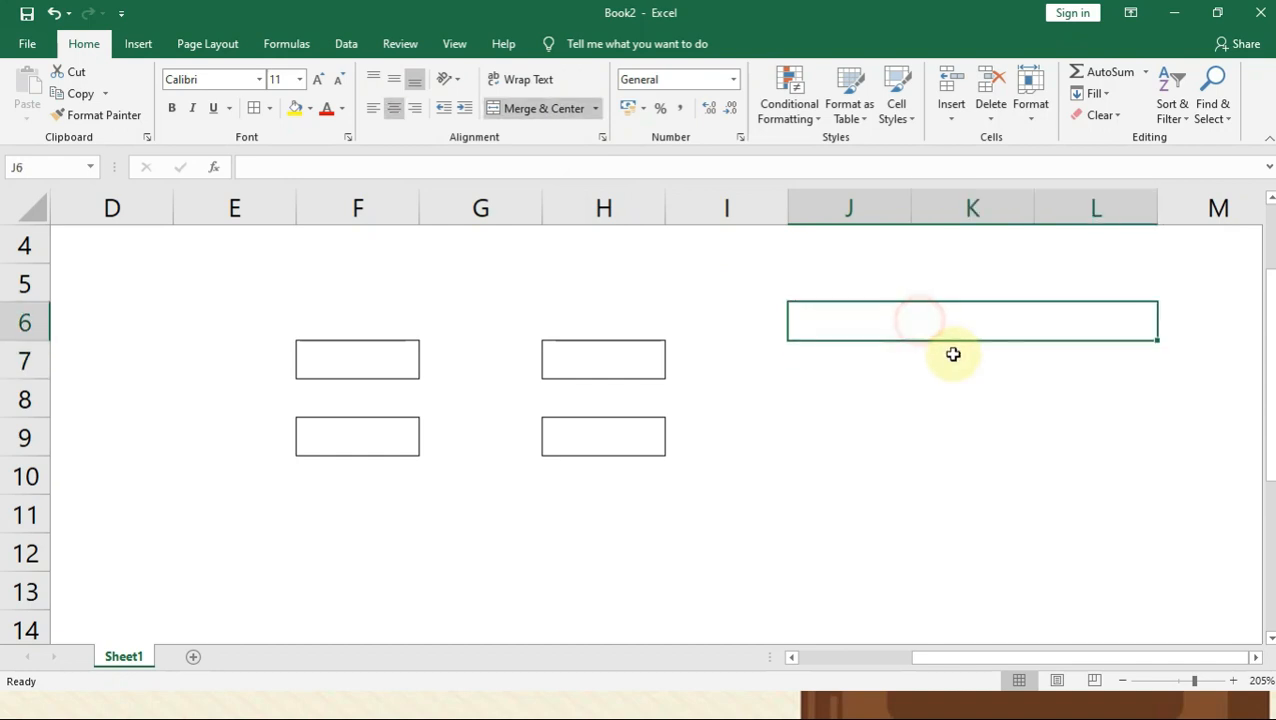
# - Copy the merged J6:L6 box and paste it at cell J9
pyautogui.hotkey('ctrl', 'c')
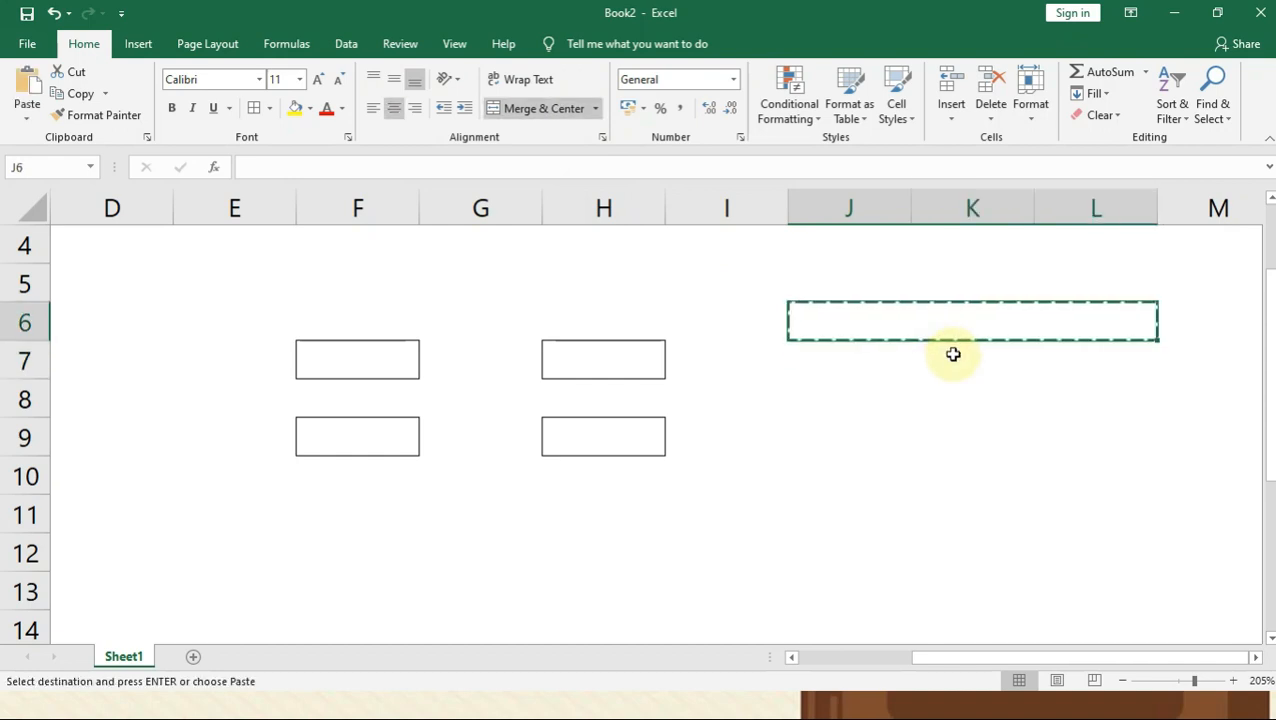
pyautogui.click(813, 447)
pyautogui.press('Return')
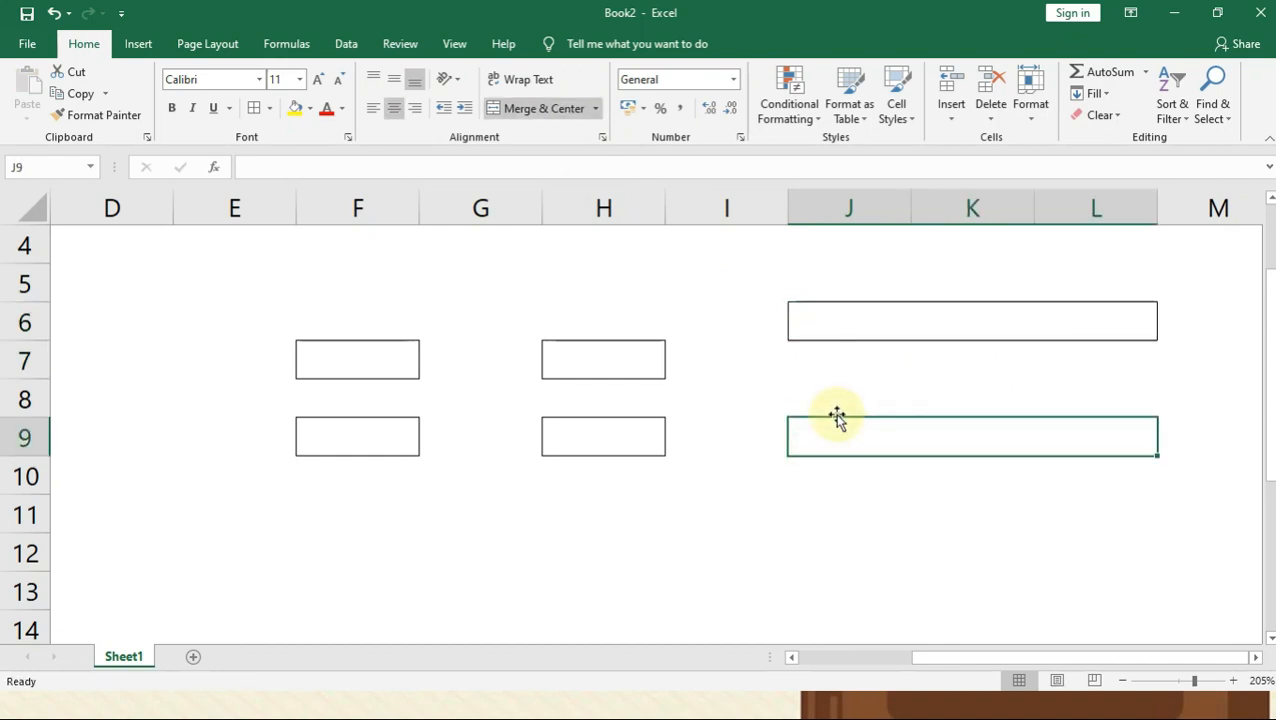
# - Move the merged box from J6:L6 down to J7:L7, in line with the other row 7 boxes
pyautogui.scroll(-2, 440, 560)
pyautogui.scroll(-1, 413, 524)
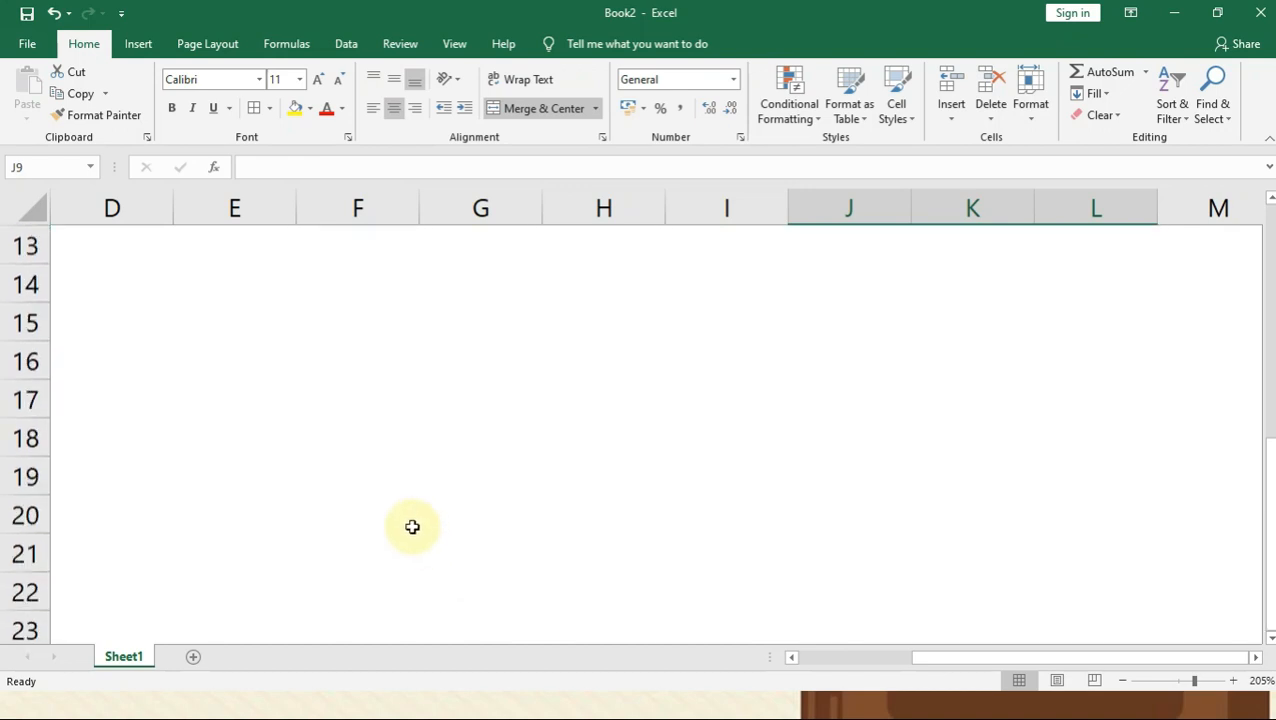
pyautogui.keyDown('ctrl'); pyautogui.scroll(-6, 413, 522); pyautogui.keyUp('ctrl')
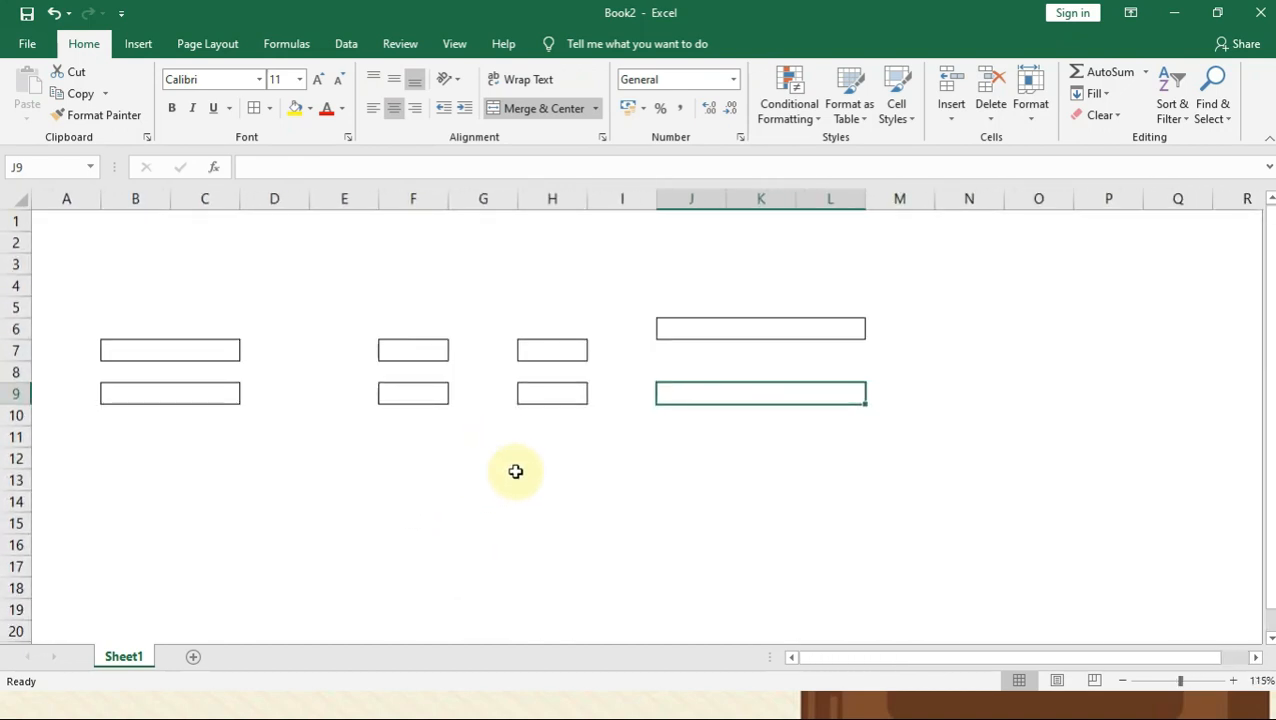
pyautogui.click(584, 474)
pyautogui.click(682, 340)
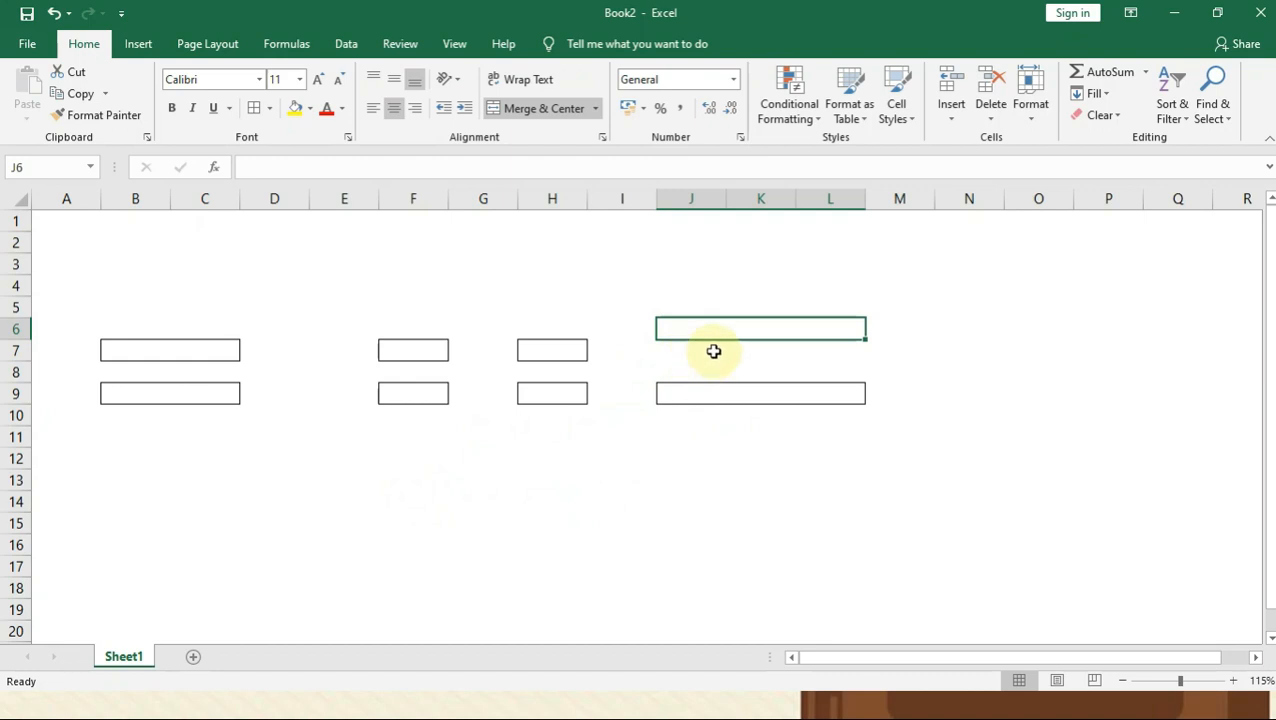
pyautogui.keyDown('ctrl'); pyautogui.scroll(2, 555, 461); pyautogui.keyUp('ctrl')
pyautogui.moveTo(818, 657); pyautogui.dragTo(869, 626)
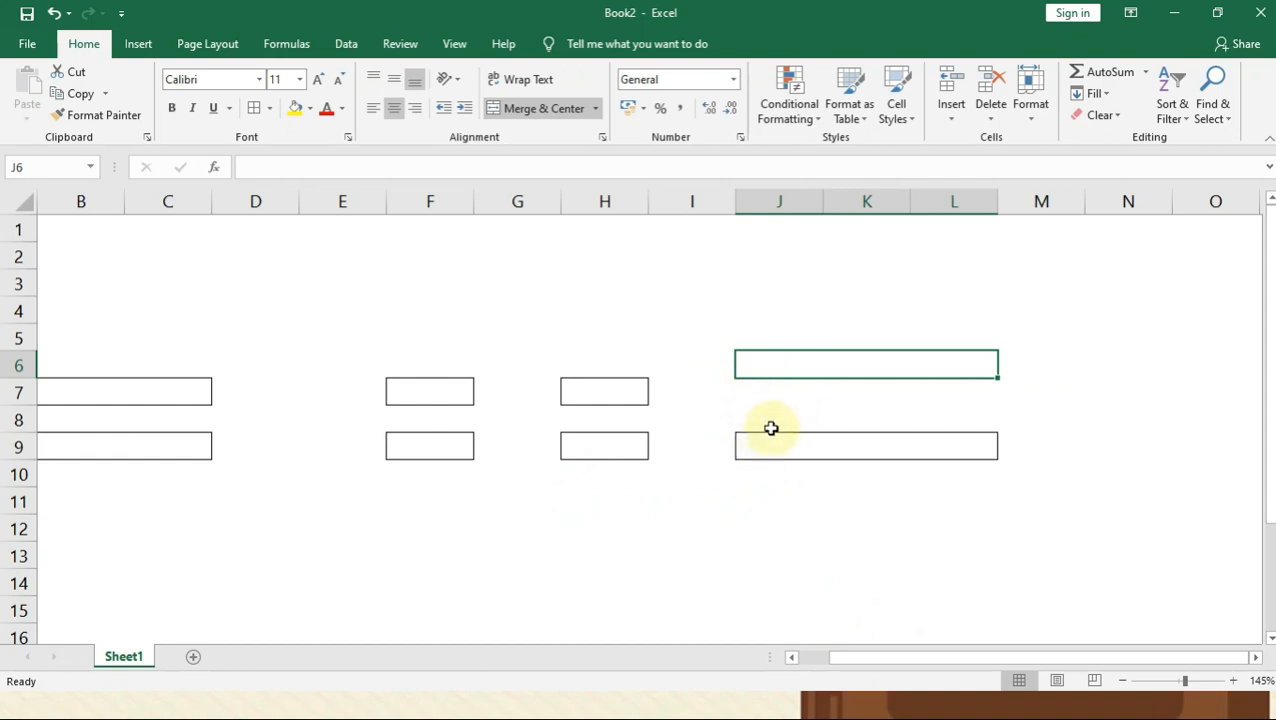
pyautogui.click(775, 391)
pyautogui.click(763, 365)
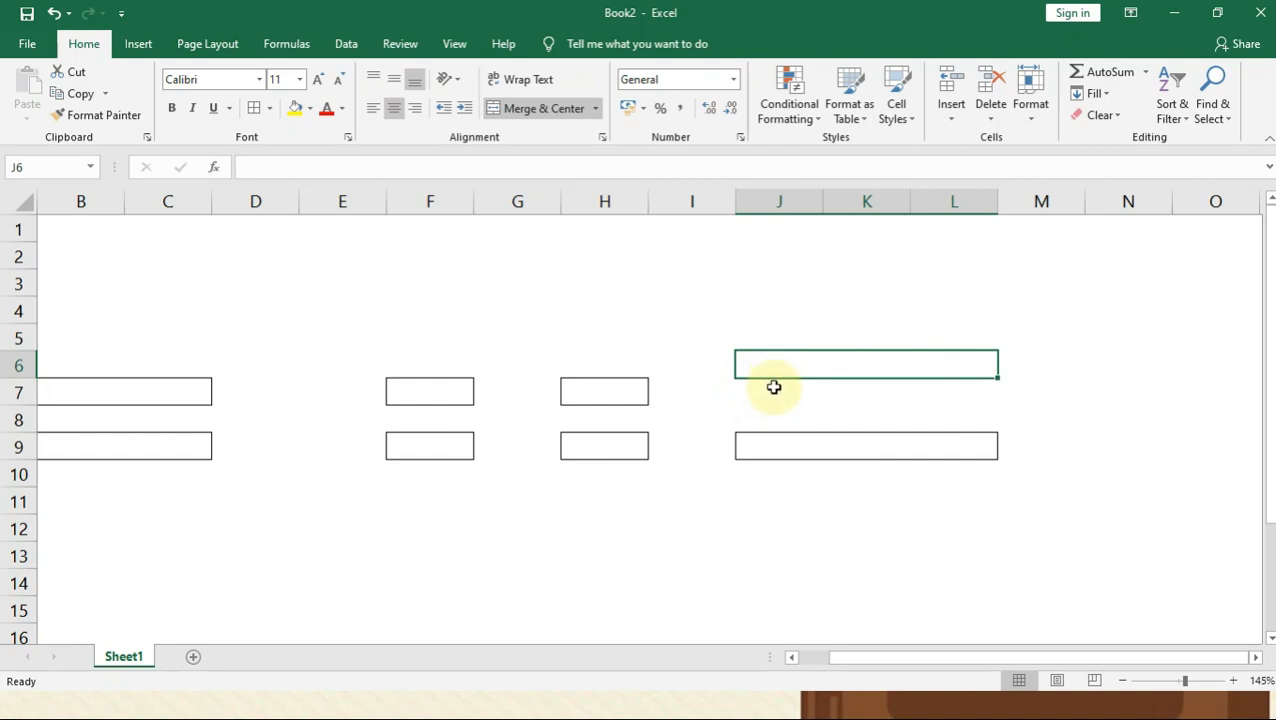
pyautogui.moveTo(775, 380); pyautogui.dragTo(771, 392)
pyautogui.click(754, 475)
pyautogui.click(763, 389)
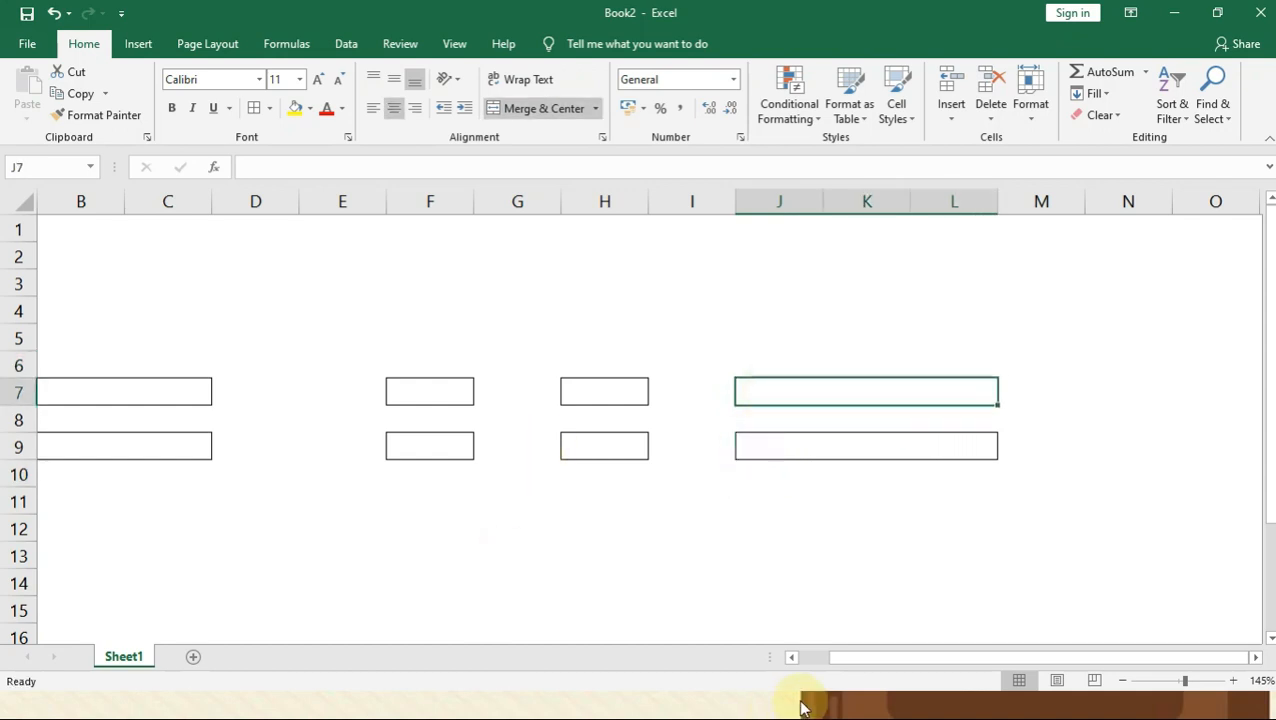
pyautogui.moveTo(860, 658); pyautogui.dragTo(760, 672)
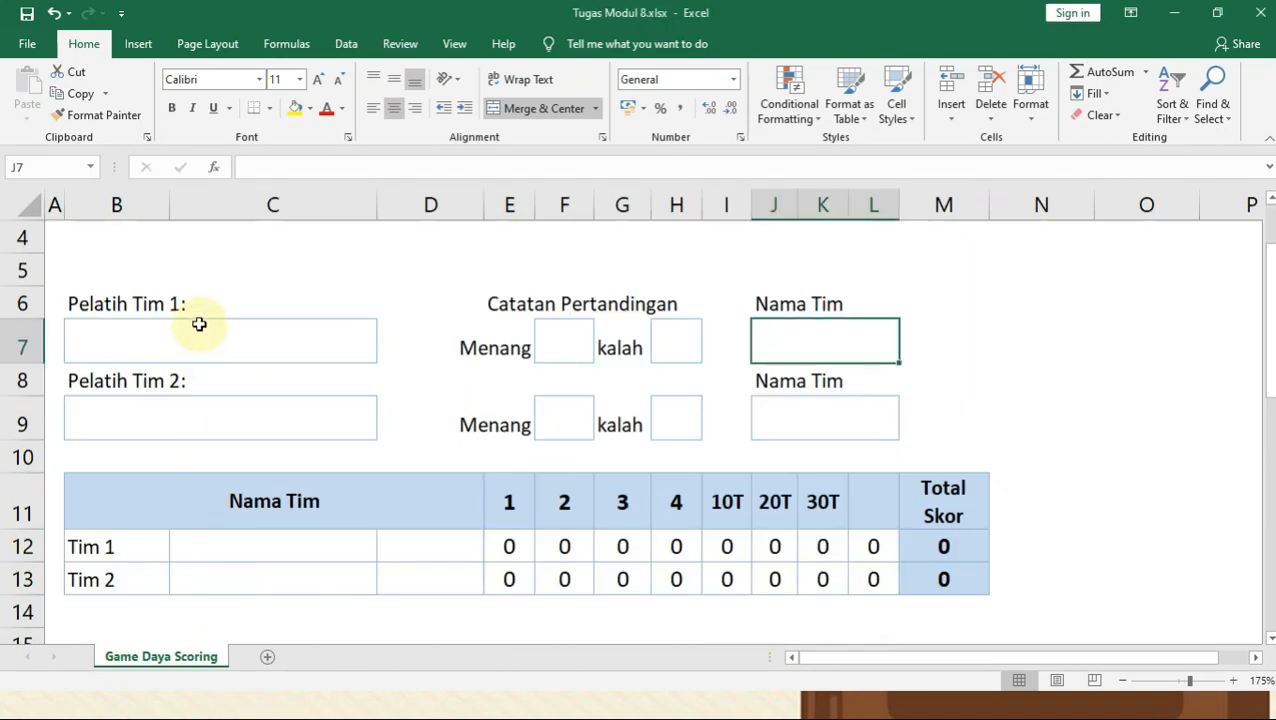
# - Examine the entry boxes and the widths of columns C and E through M in Tugas Modul 8, and return to Book2
pyautogui.moveTo(115, 339); pyautogui.dragTo(738, 432)
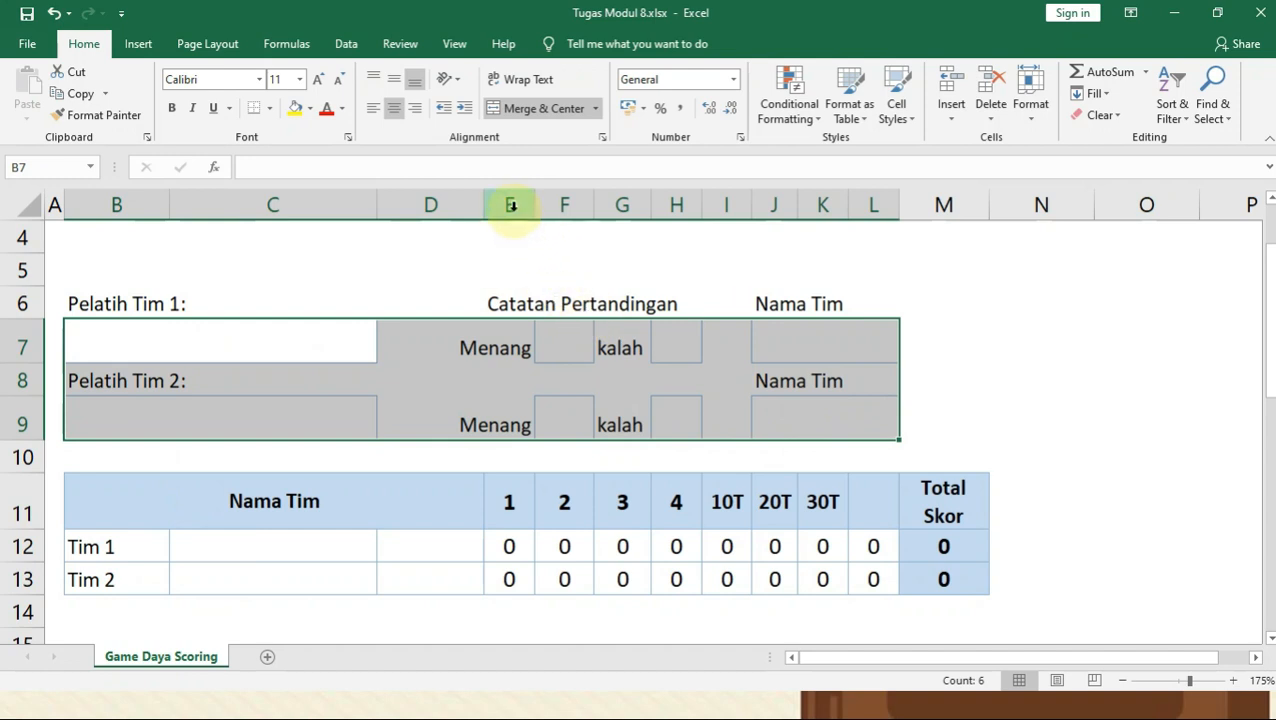
pyautogui.moveTo(523, 200); pyautogui.dragTo(960, 205)
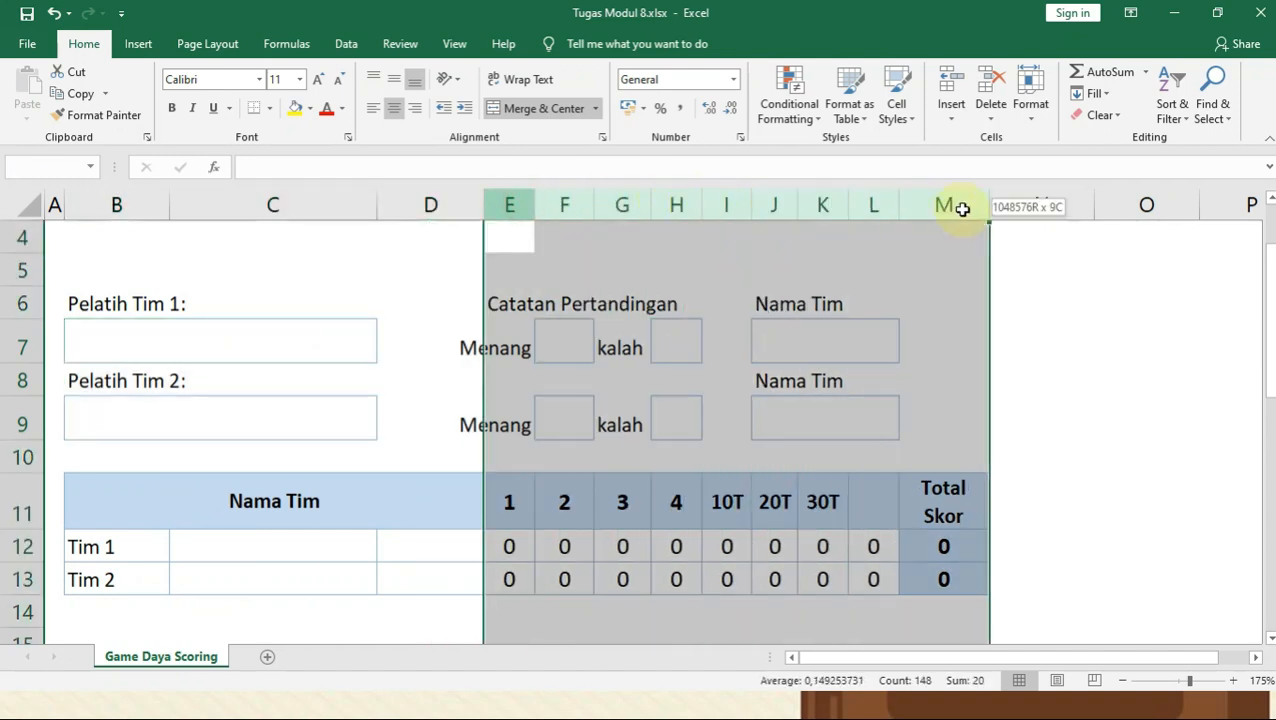
pyautogui.moveTo(147, 207); pyautogui.dragTo(256, 205)
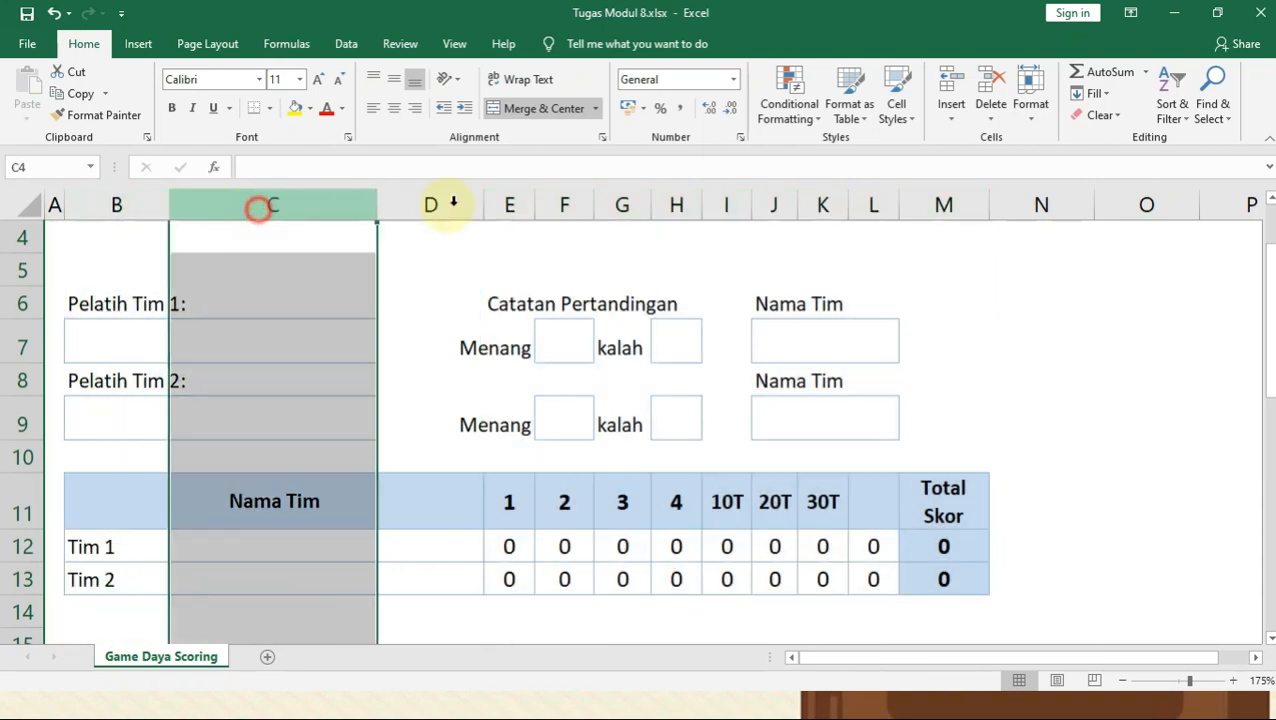
pyautogui.click(509, 205)
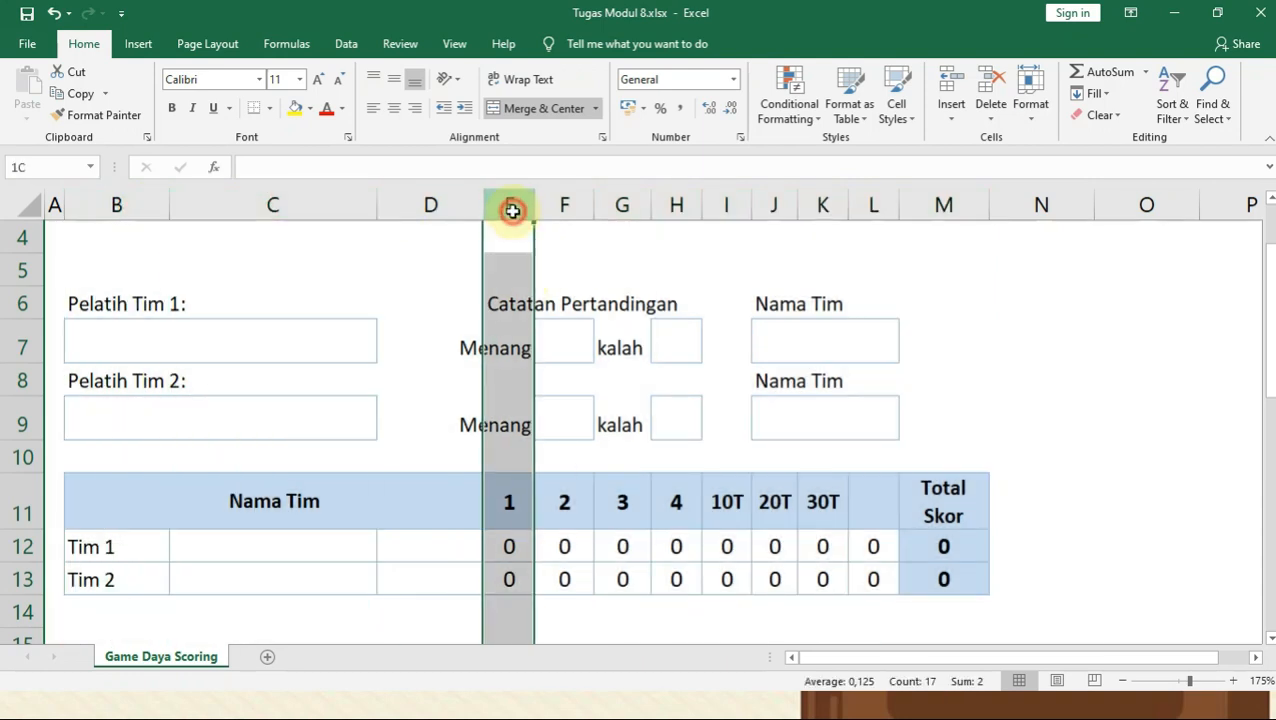
pyautogui.moveTo(515, 205); pyautogui.dragTo(871, 192)
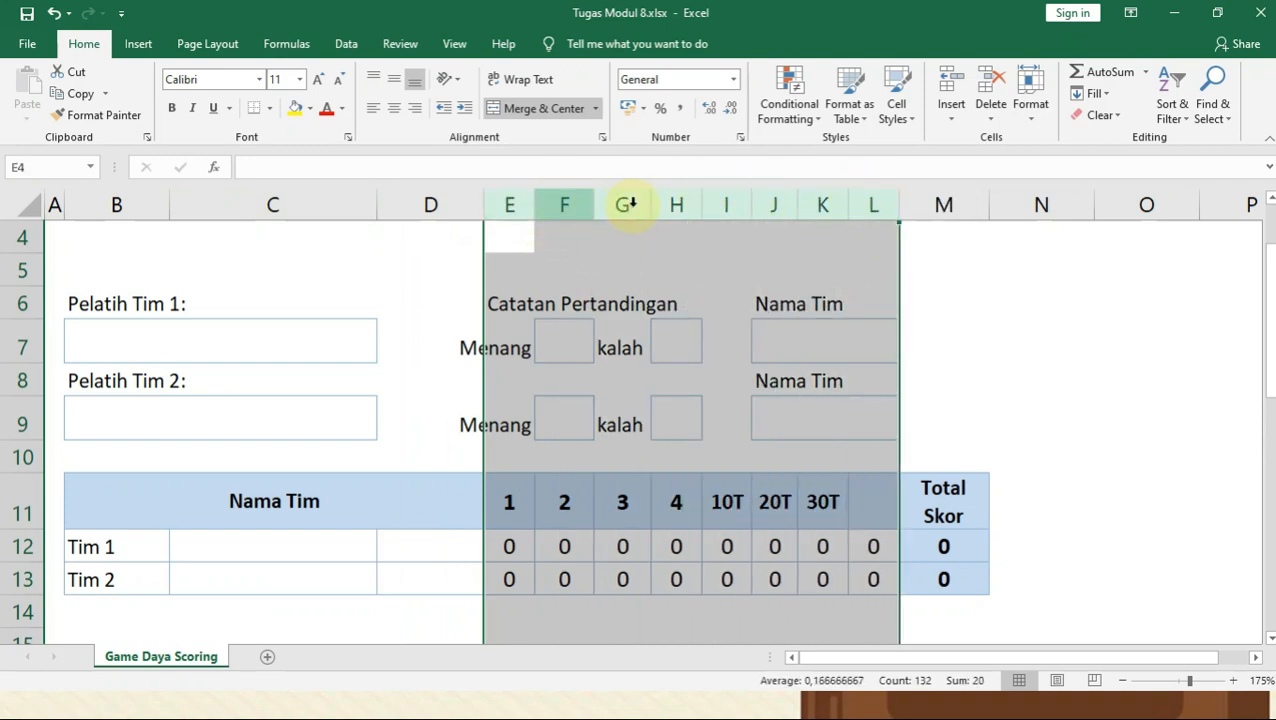
pyautogui.press('alt')
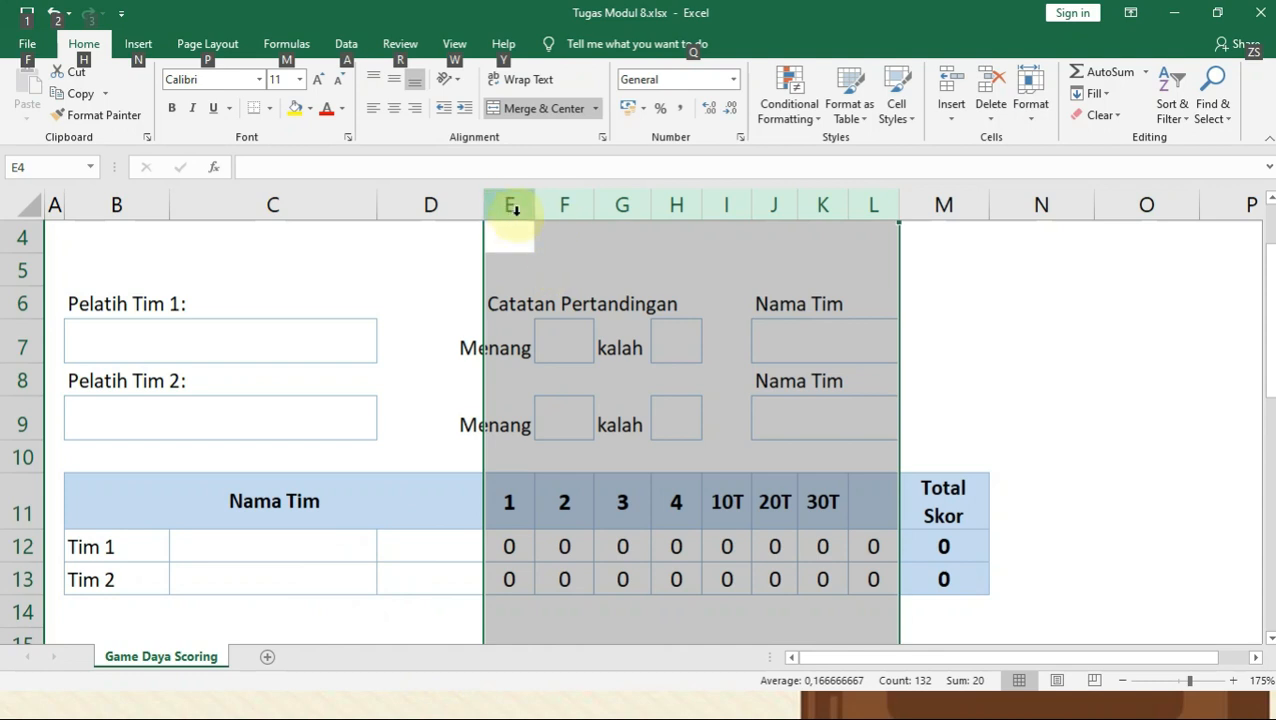
pyautogui.hotkey('alt', 'Tab')
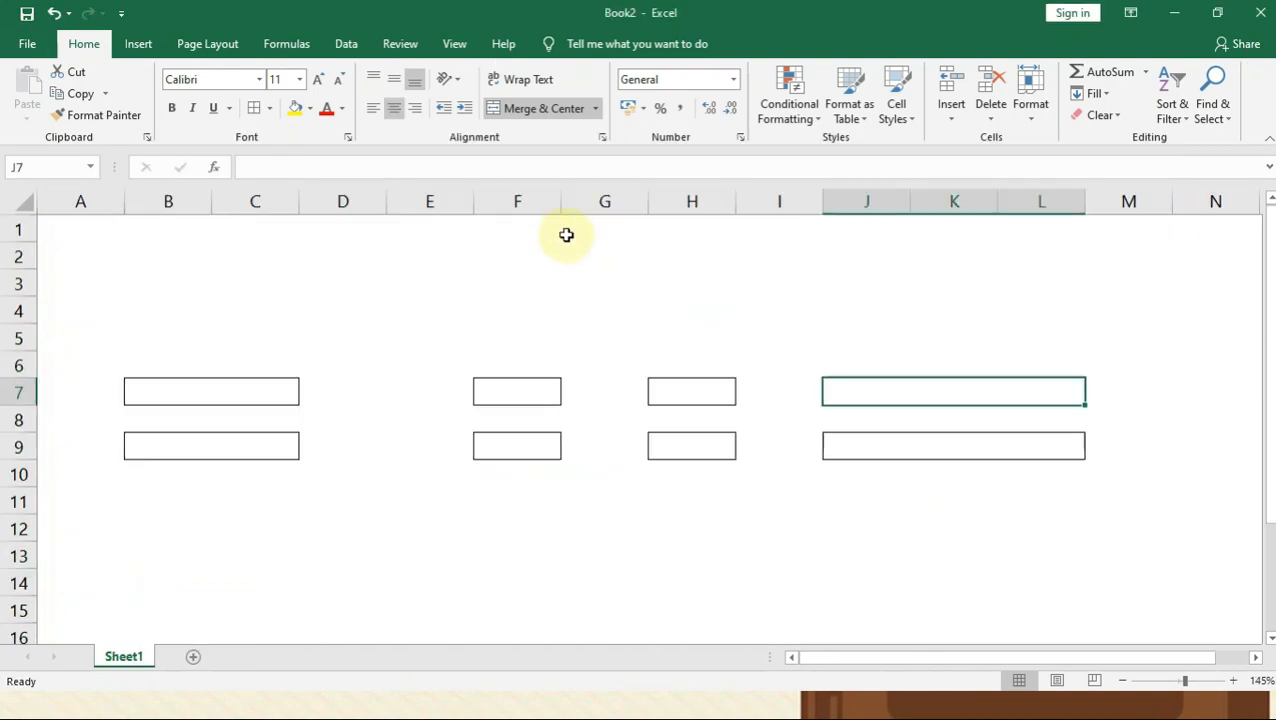
pyautogui.hotkey('alt', 'Tab')
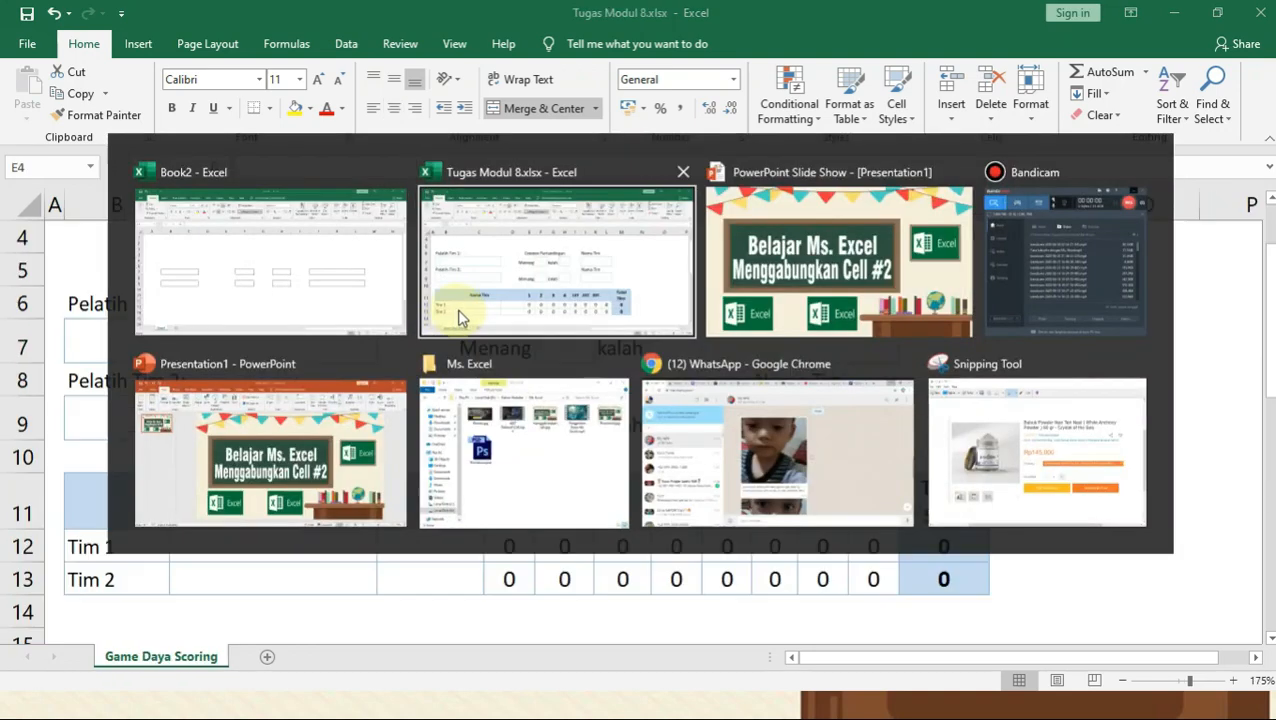
pyautogui.hotkey('alt', 'Tab')
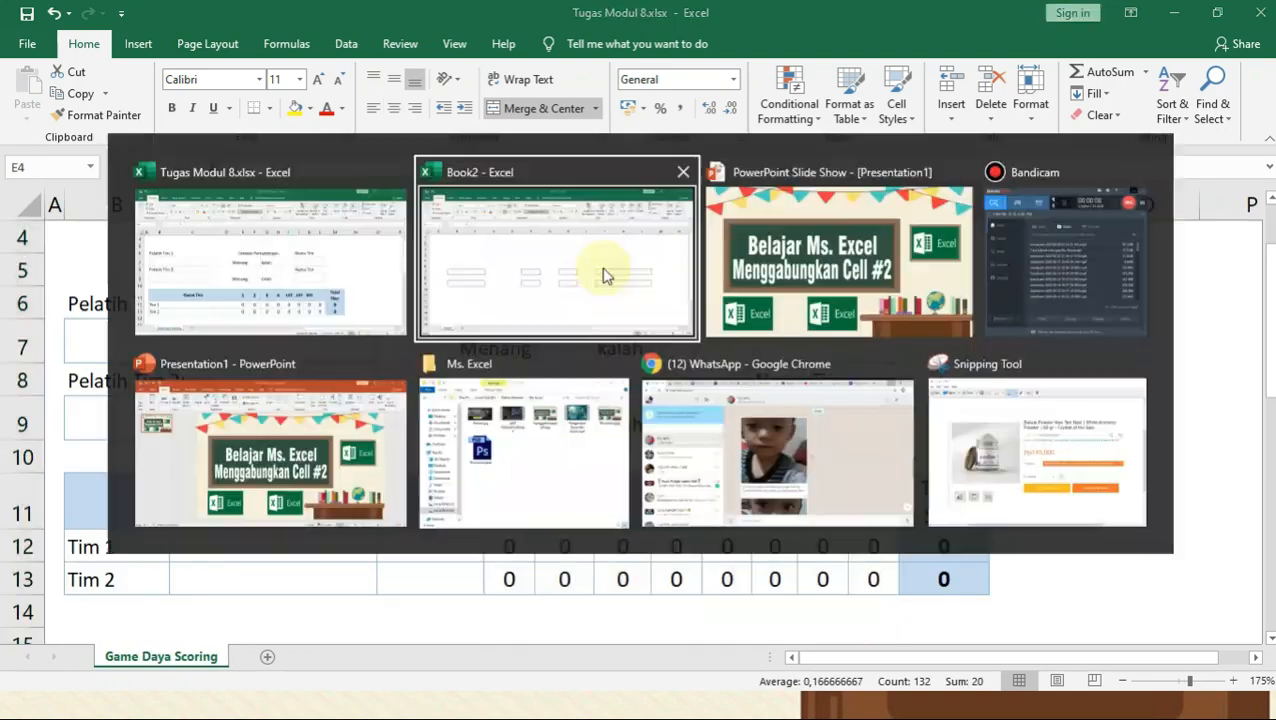
# - Narrow columns E through I one at a time to approximate the reference sheet's column widths
pyautogui.moveTo(476, 199)
pyautogui.mouseDown()
pyautogui.moveTo(443, 197)
pyautogui.moveTo(517, 199)
pyautogui.moveTo(490, 202)
pyautogui.mouseUp()
pyautogui.moveTo(577, 203); pyautogui.dragTo(545, 205)
pyautogui.moveTo(632, 205); pyautogui.dragTo(597, 203)
pyautogui.moveTo(684, 202); pyautogui.dragTo(651, 203)
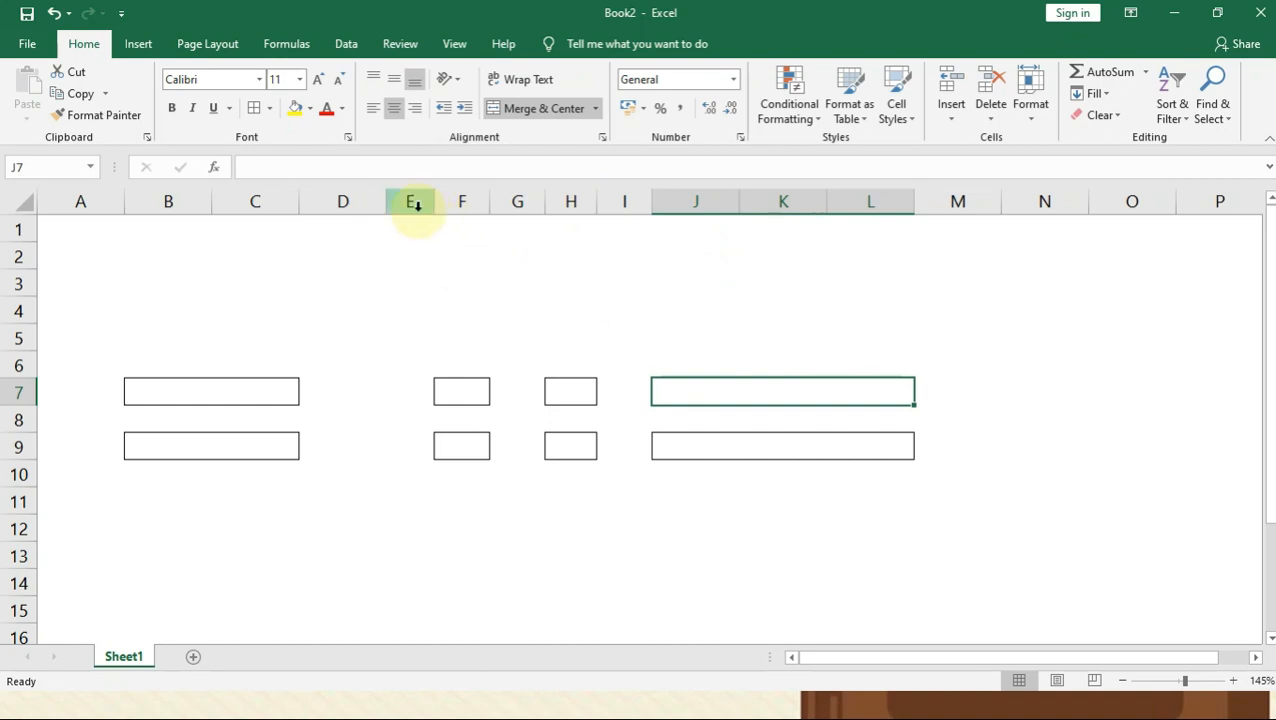
# - Set the width of columns E through L to 8
pyautogui.moveTo(407, 203); pyautogui.dragTo(893, 200)
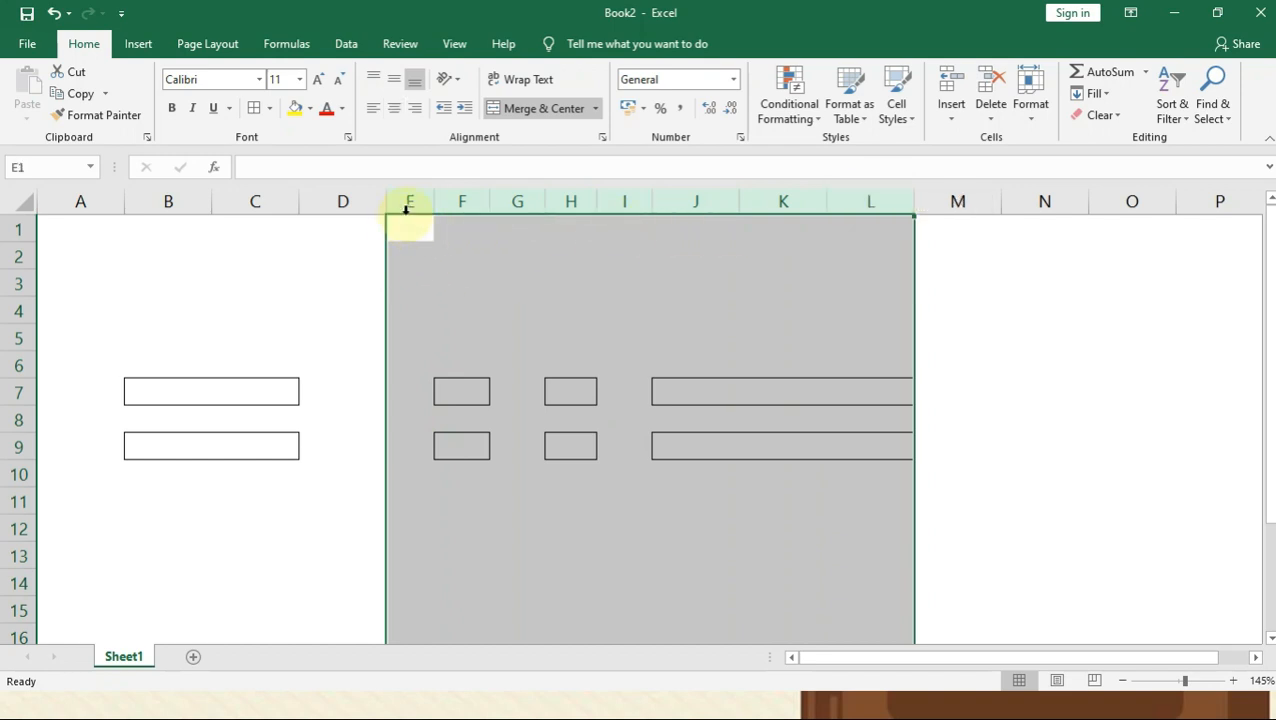
pyautogui.moveTo(407, 203); pyautogui.dragTo(846, 199)
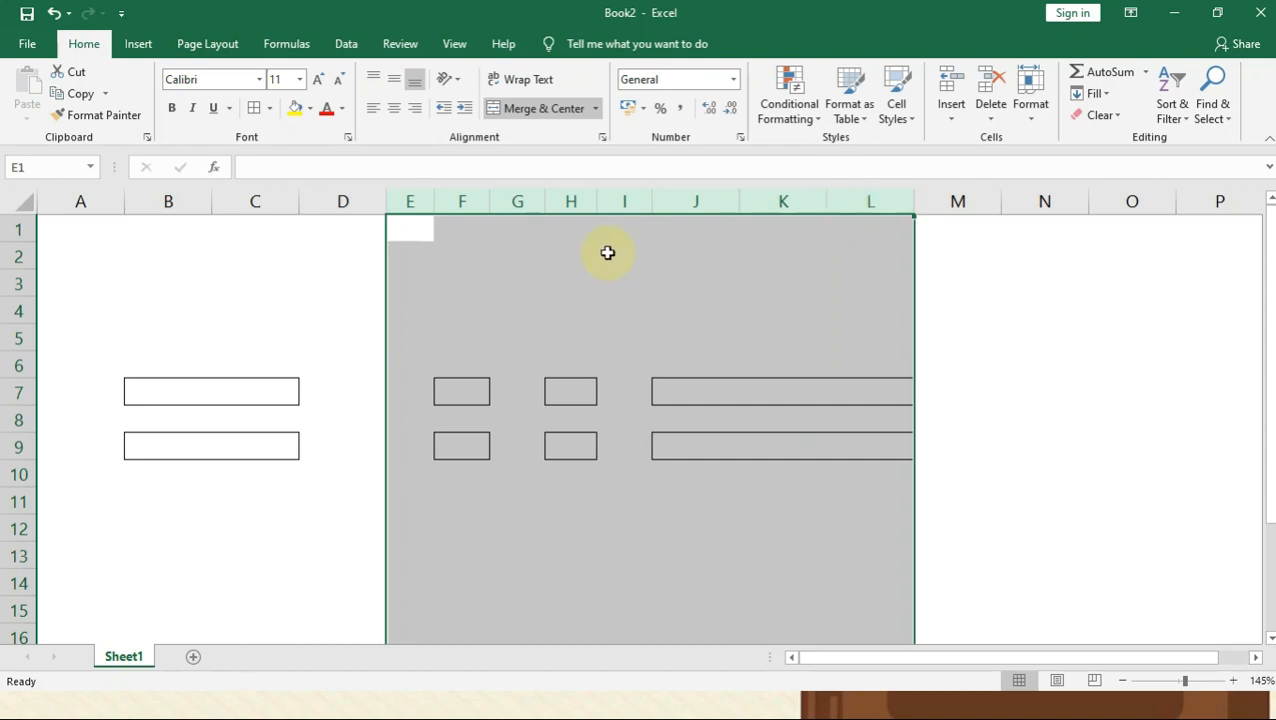
pyautogui.rightClick(676, 200)
pyautogui.click(751, 428)
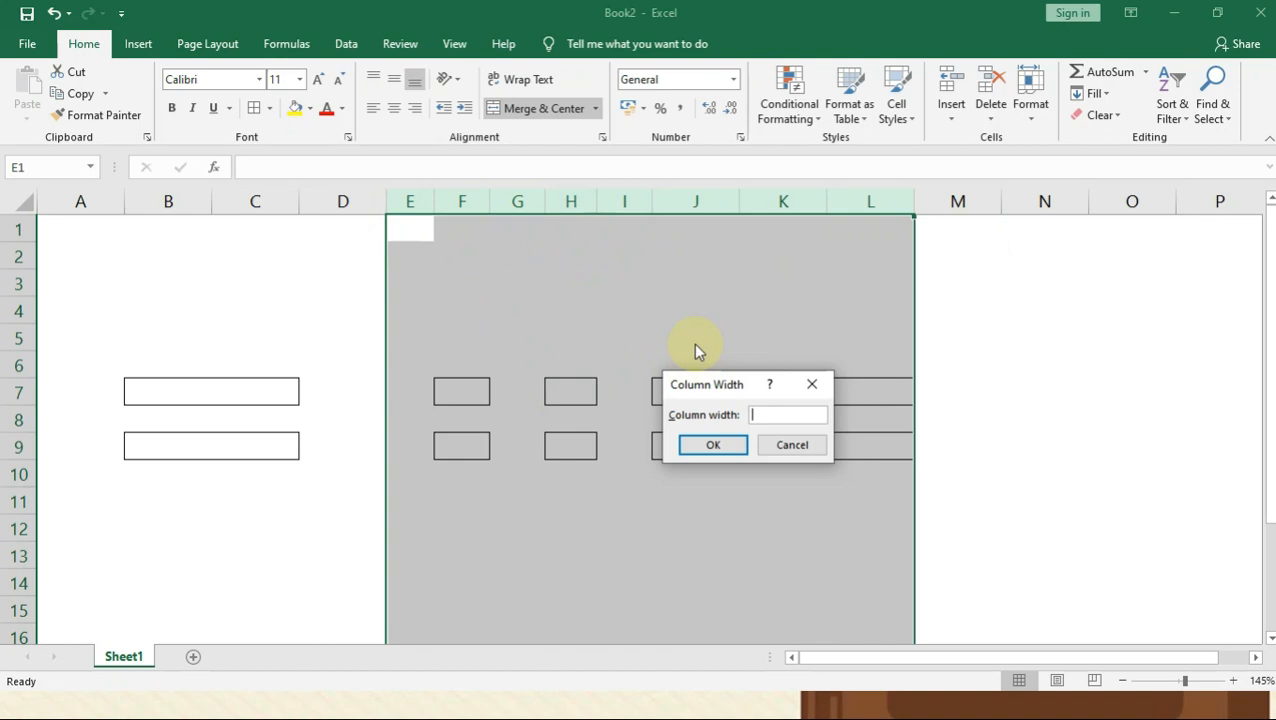
pyautogui.write('8')
pyautogui.press('Return')
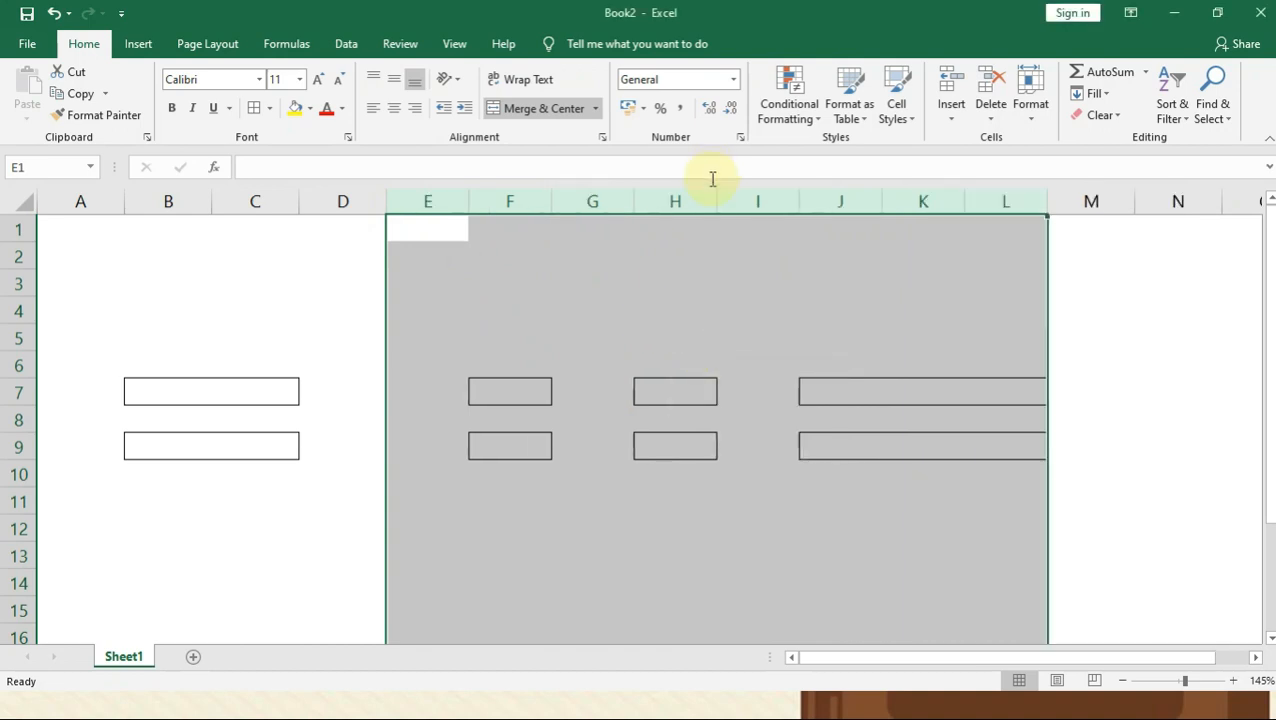
# - Set the width of columns E through L to 4
pyautogui.rightClick(660, 200)
pyautogui.click(728, 427)
pyautogui.write('4')
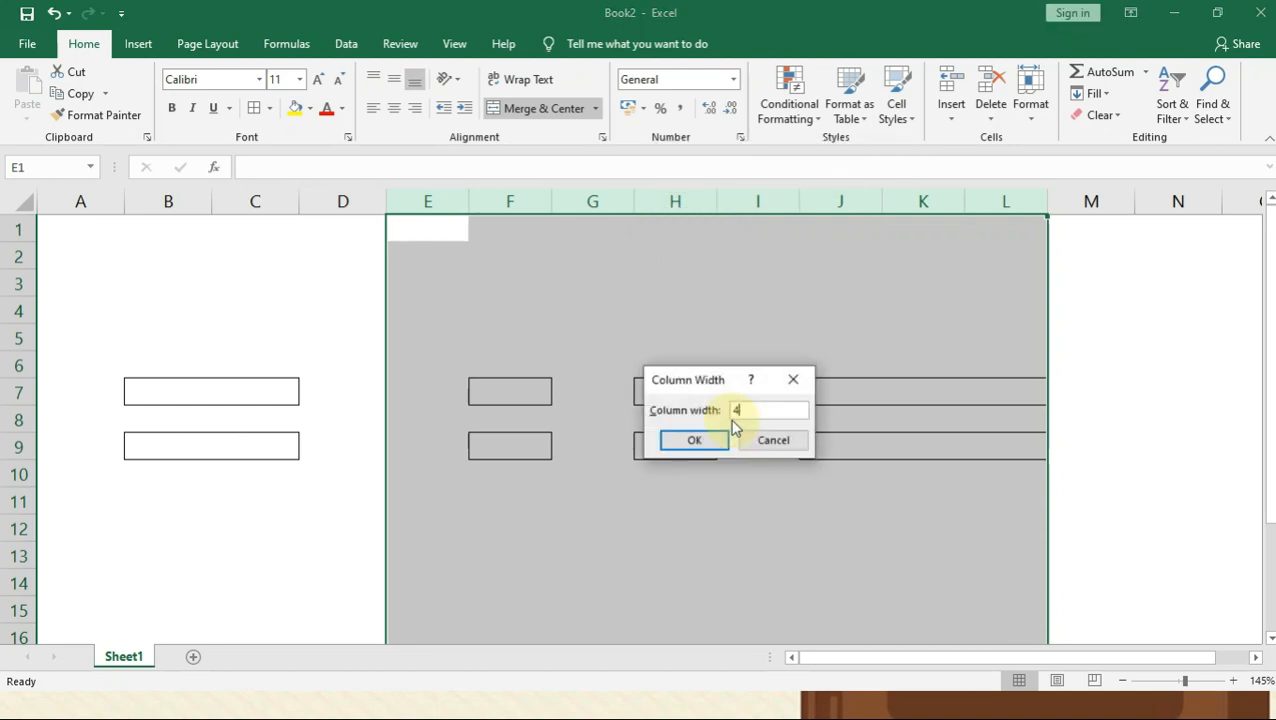
pyautogui.press('Return')
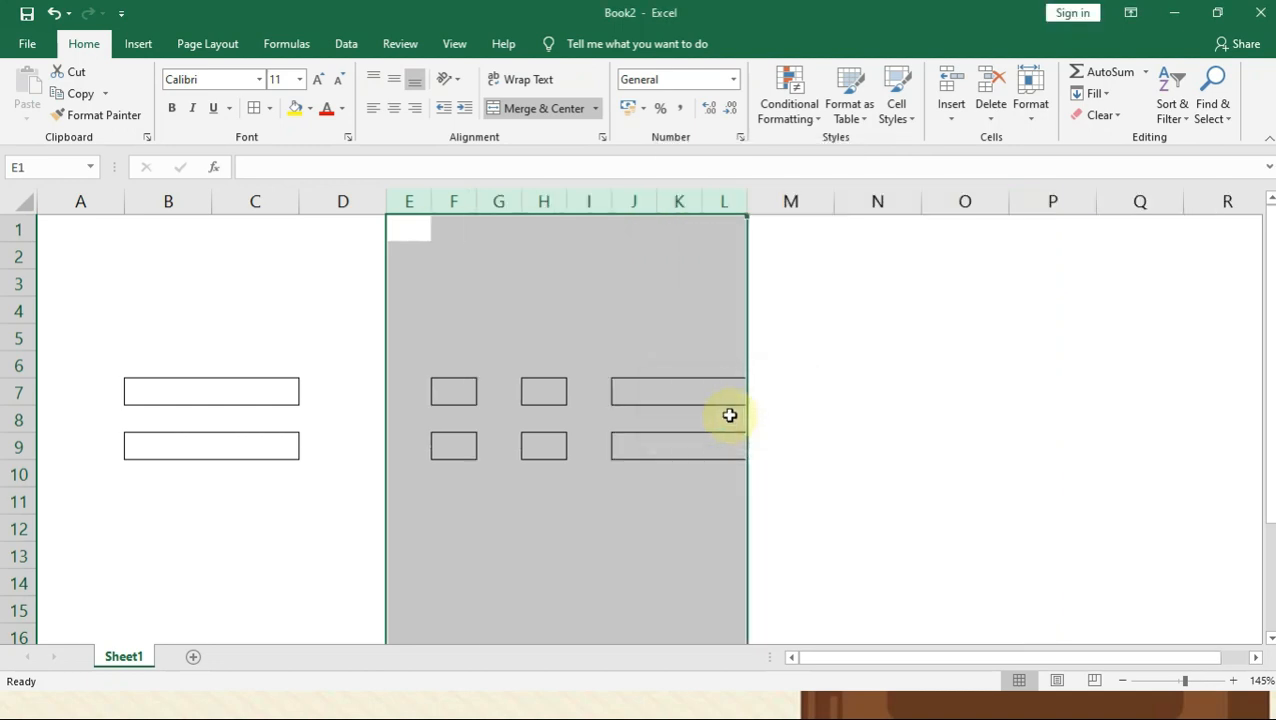
pyautogui.click(667, 447)
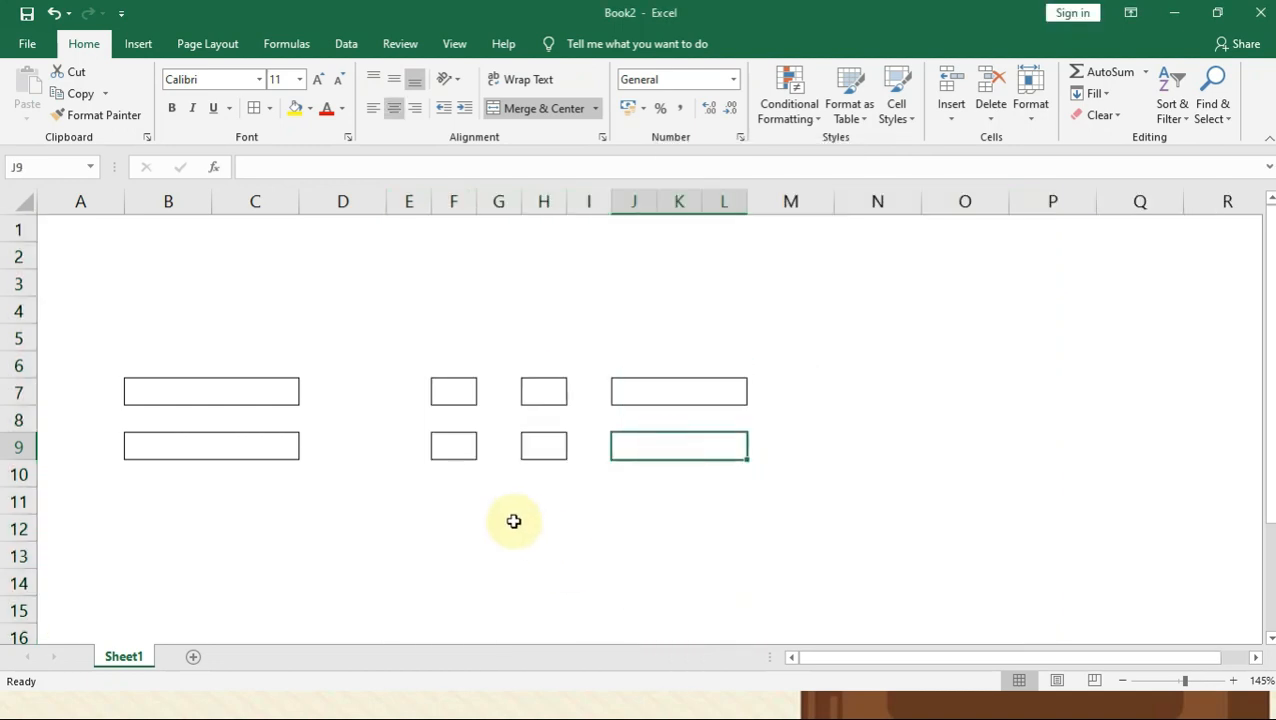
pyautogui.click(409, 204)
pyautogui.click(724, 203)
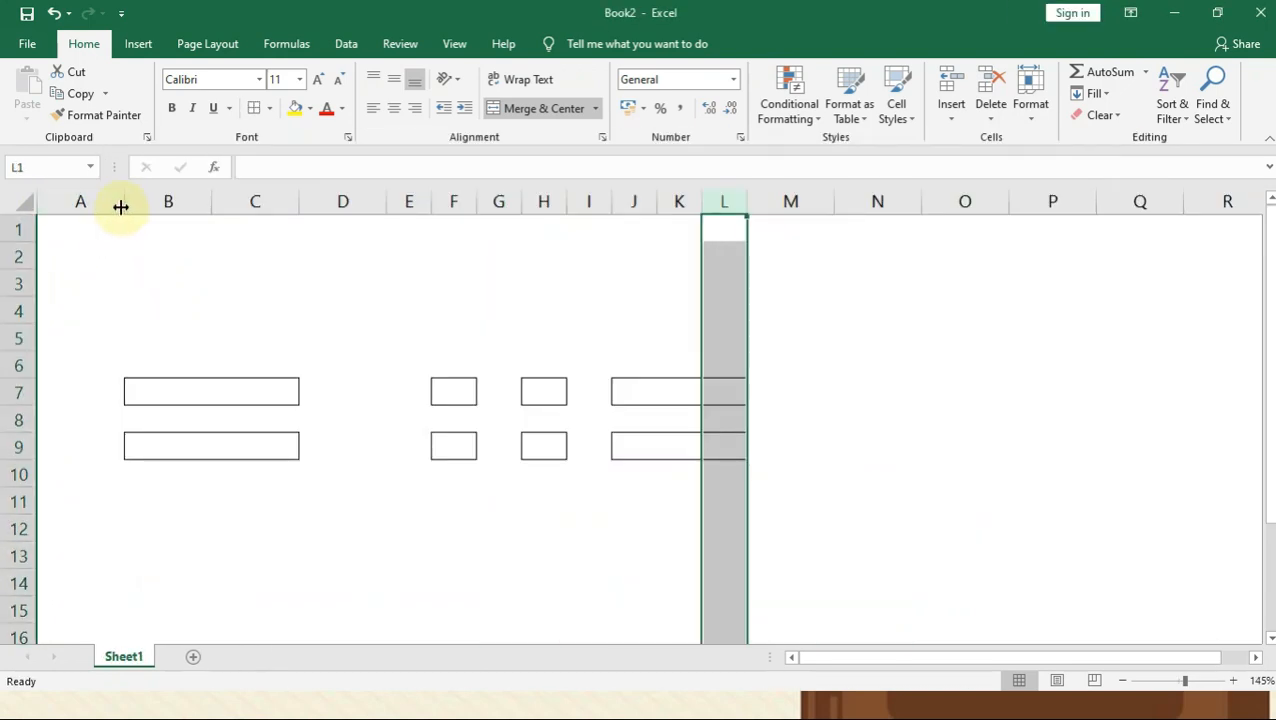
# - Narrow column A to a slim margin and widen column C to about twice its width, following the reference sheet
pyautogui.moveTo(120, 206); pyautogui.dragTo(62, 202)
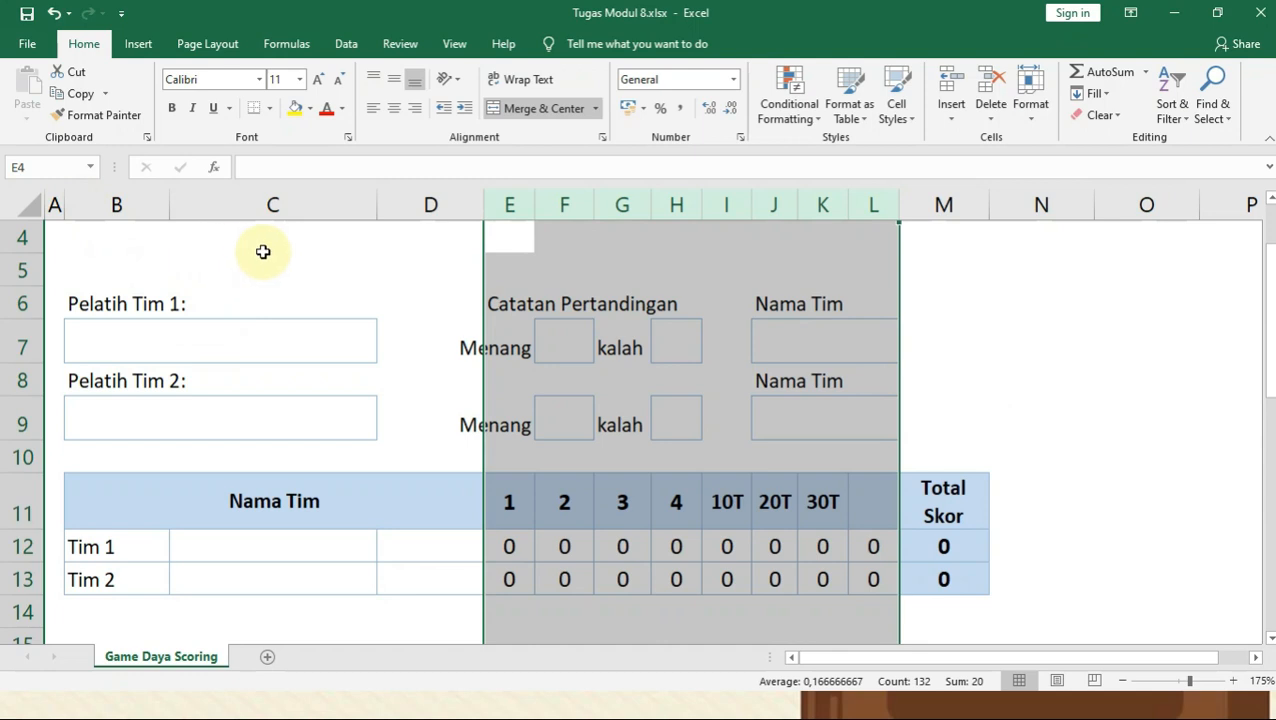
pyautogui.click(272, 204)
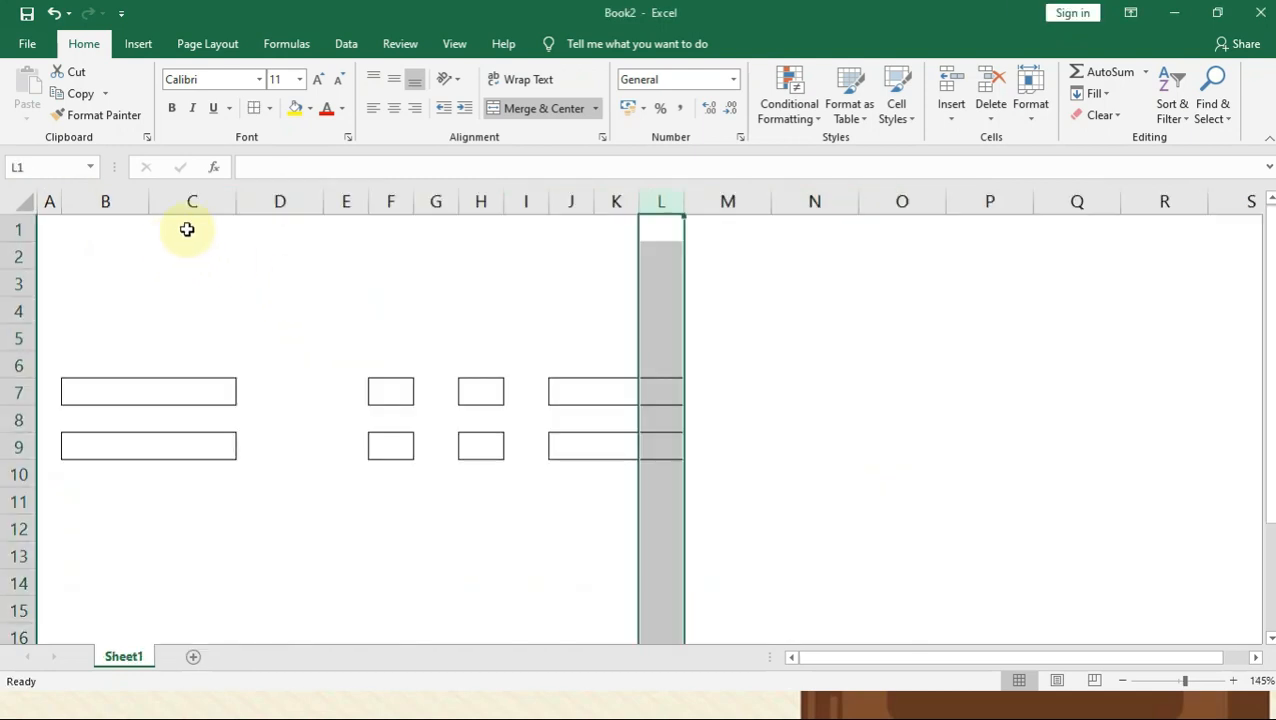
pyautogui.moveTo(240, 204); pyautogui.dragTo(348, 212)
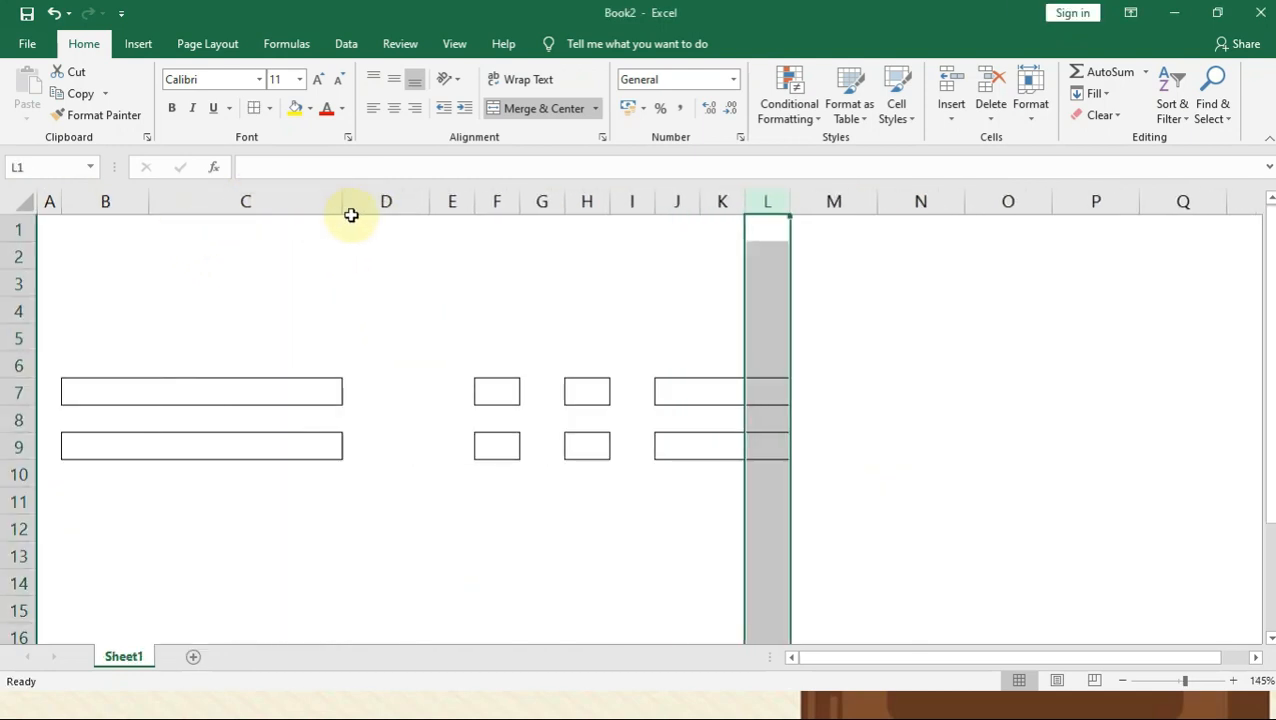
pyautogui.click(433, 531)
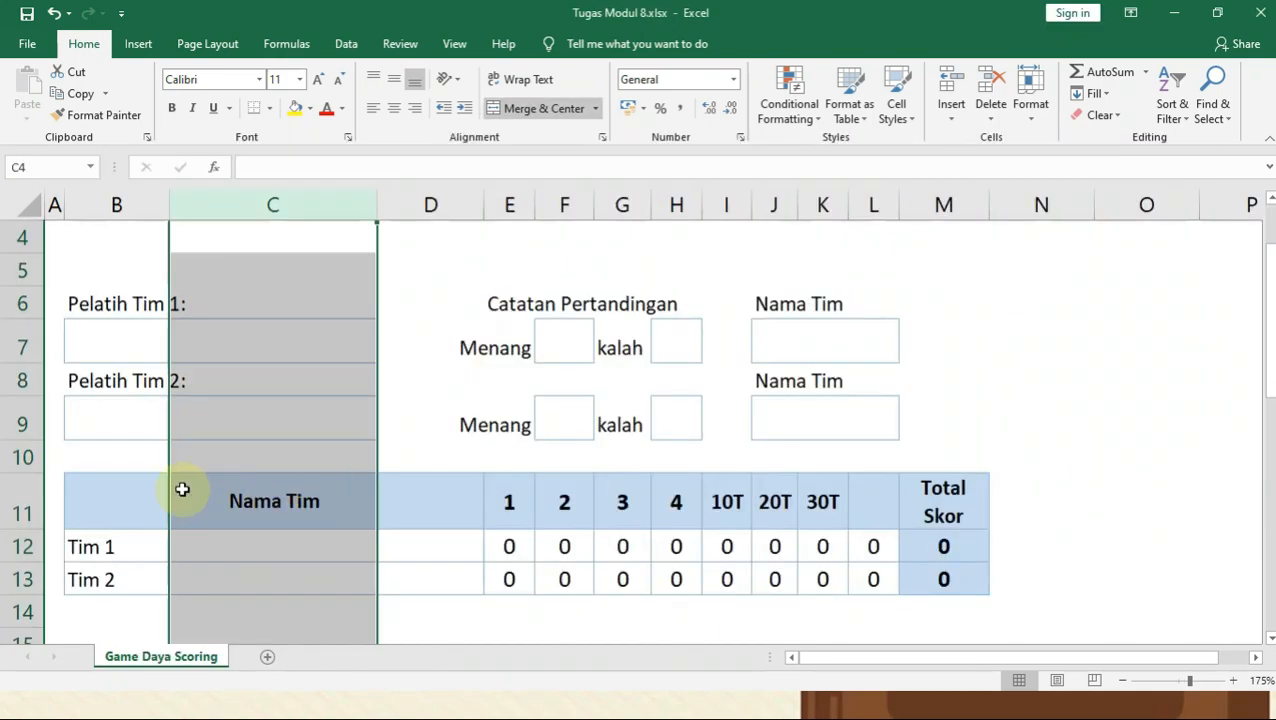
# - Check the range of the Nama Tim table in Tugas Modul 8, and apply all borders to B11:M13 in Book2
pyautogui.scroll(-2, 245, 470)
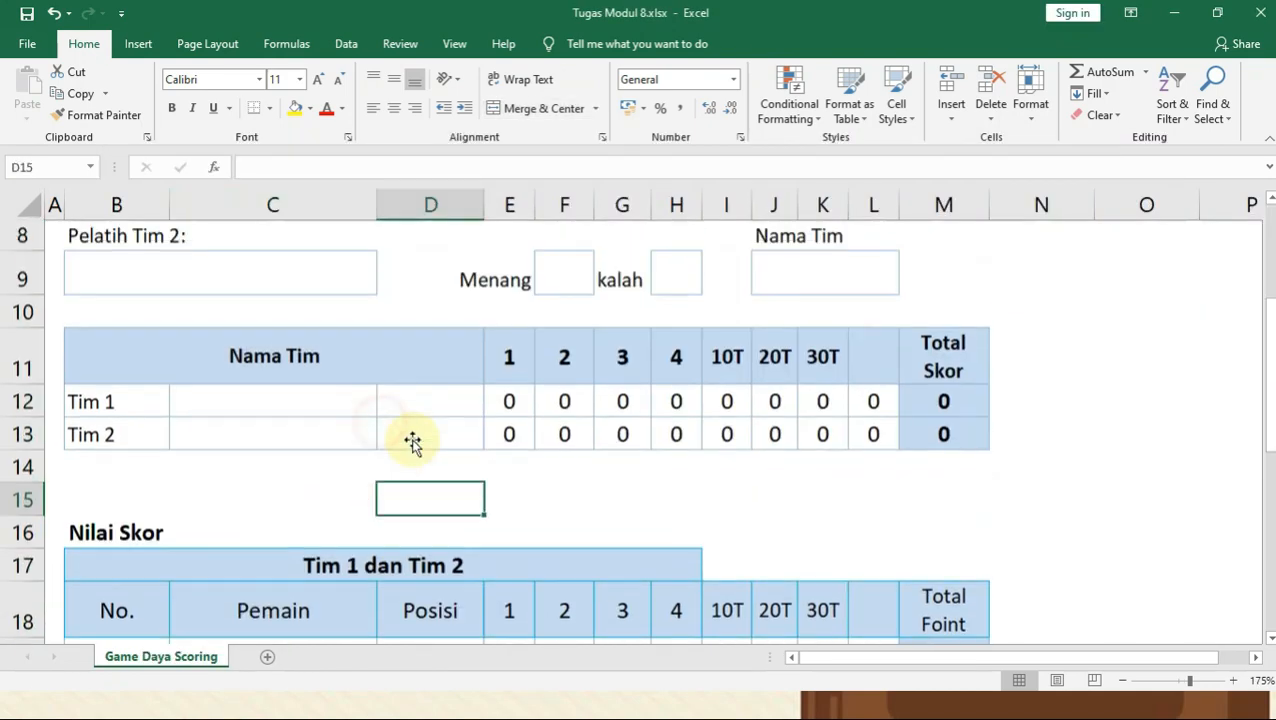
pyautogui.scroll(1, 412, 443)
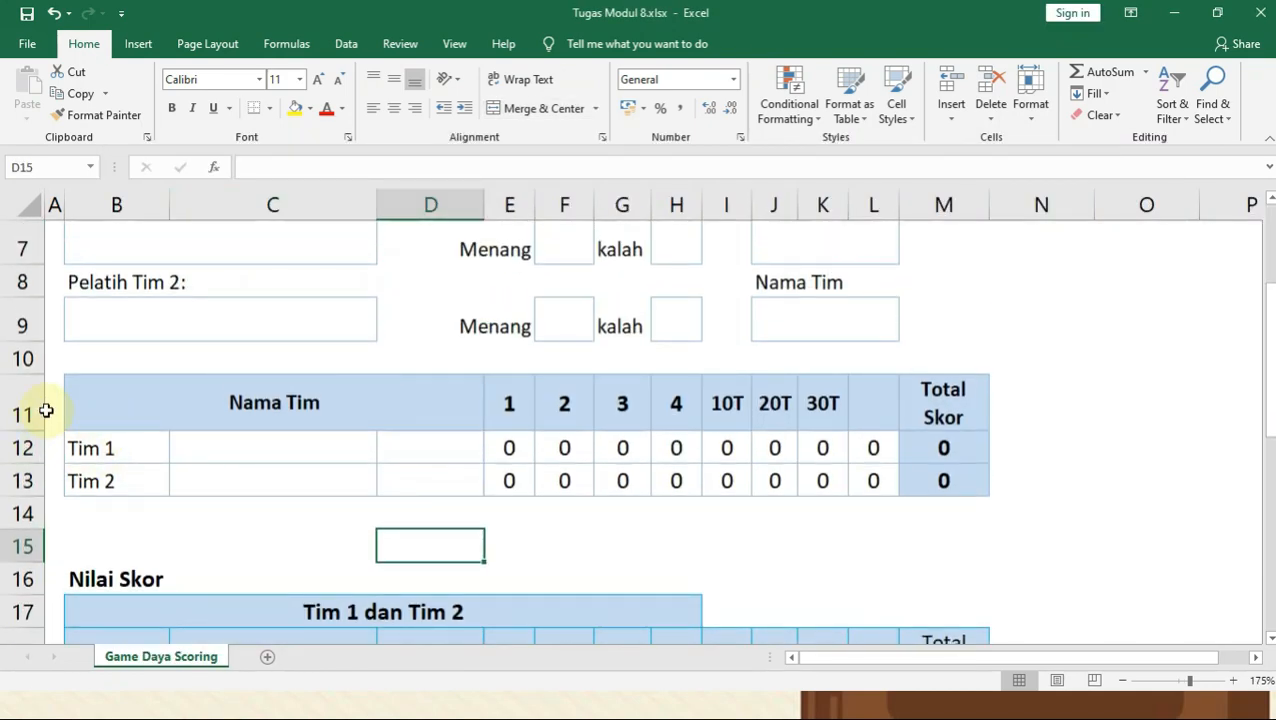
pyautogui.click(125, 410)
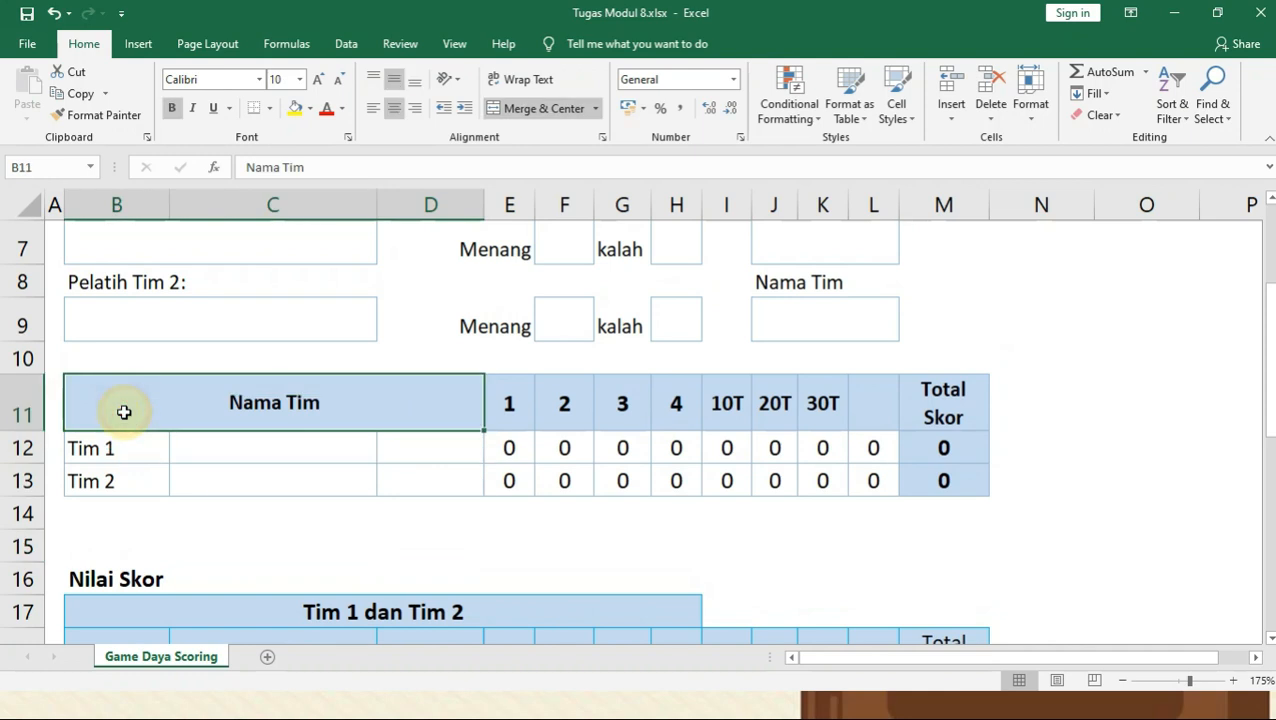
pyautogui.click(122, 487)
pyautogui.moveTo(122, 404); pyautogui.dragTo(940, 484)
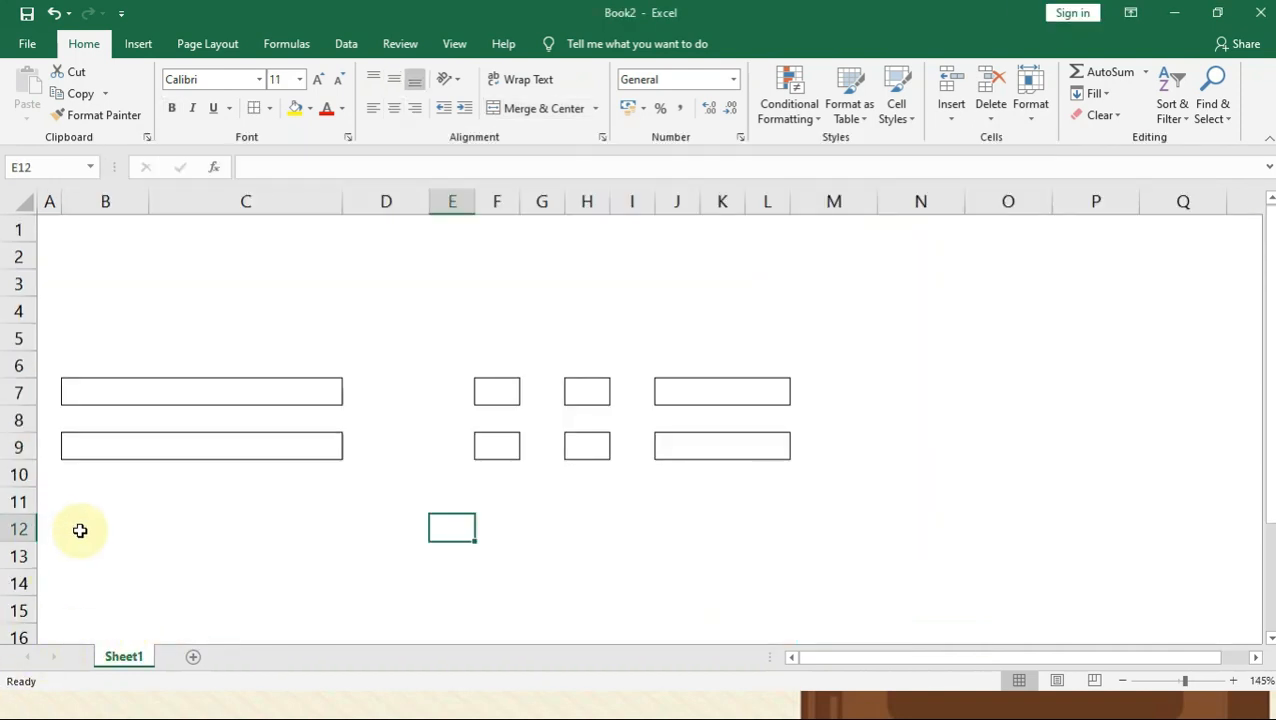
pyautogui.moveTo(84, 512); pyautogui.dragTo(840, 549)
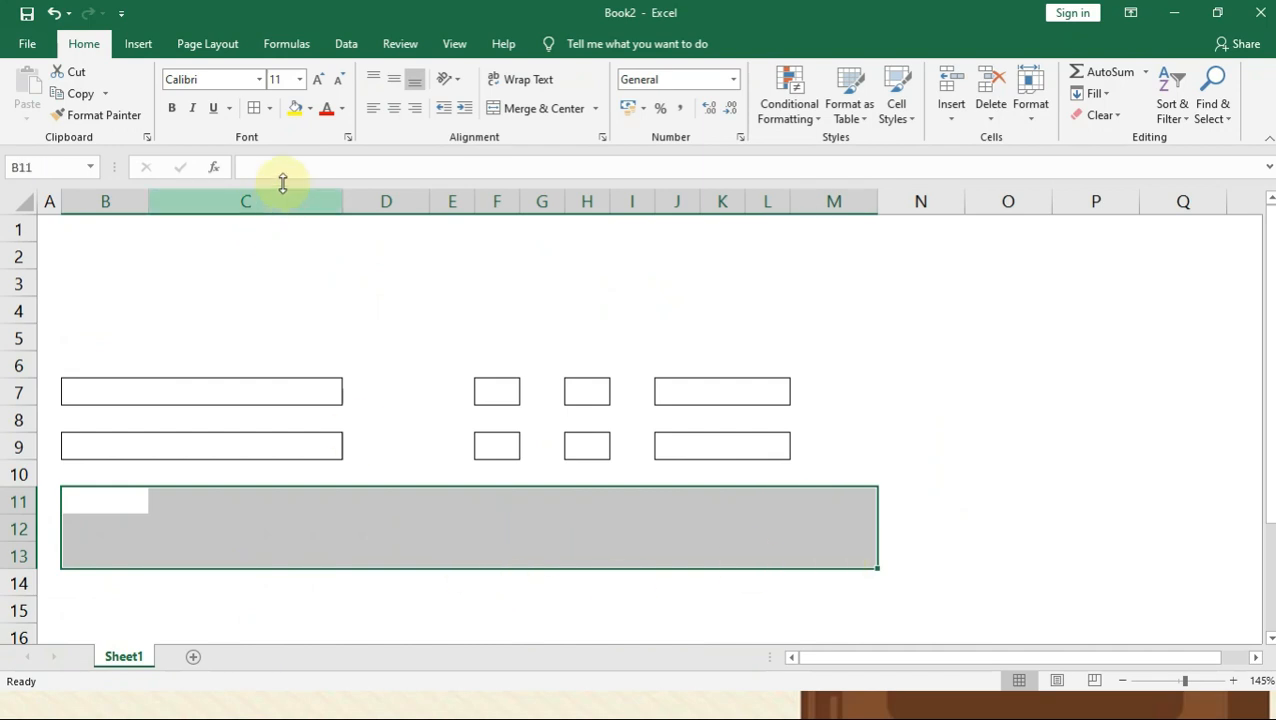
pyautogui.click(255, 110)
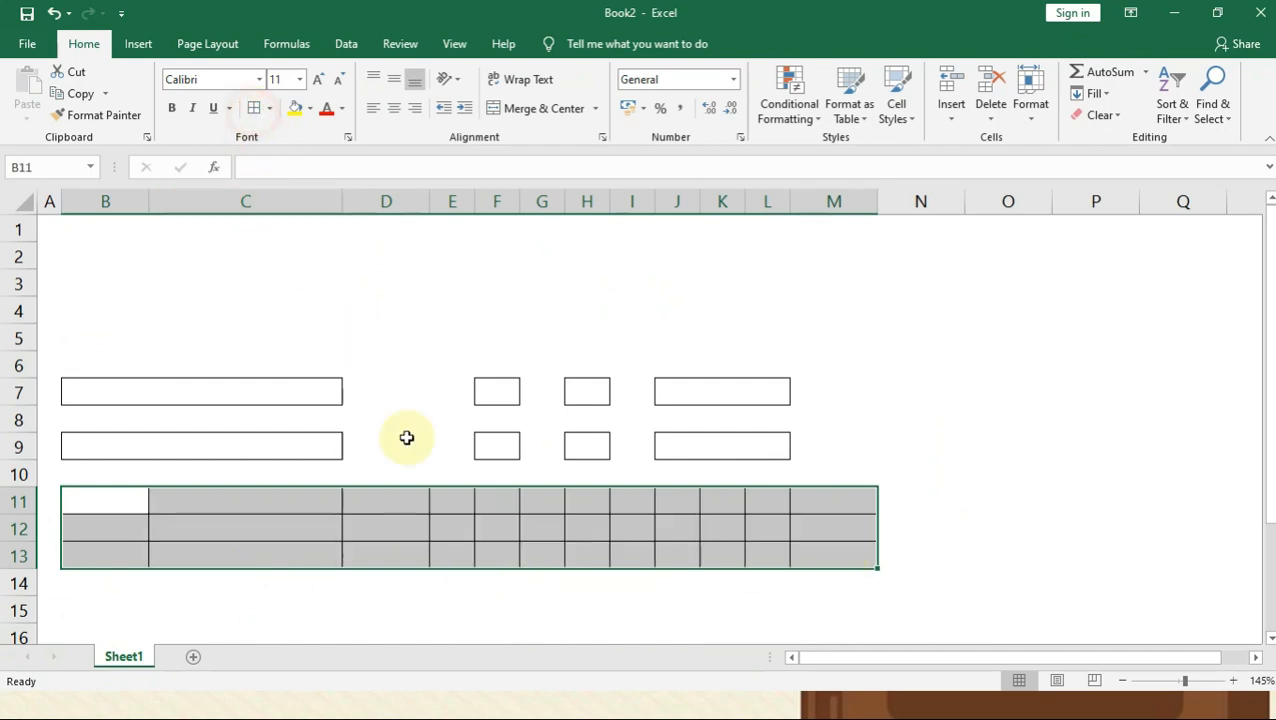
pyautogui.click(406, 526)
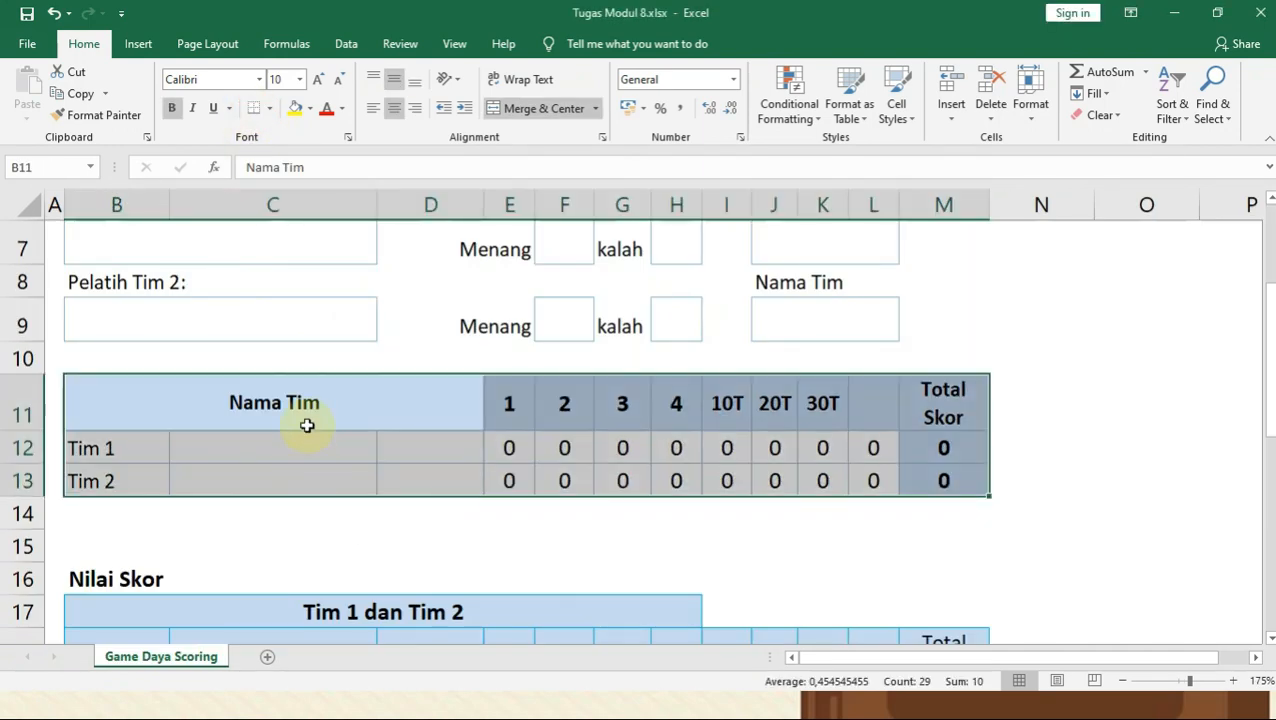
# - Merge and center B11:D11 in Book2, matching the Nama Tim header cell in Tugas Modul 8
pyautogui.click(301, 402)
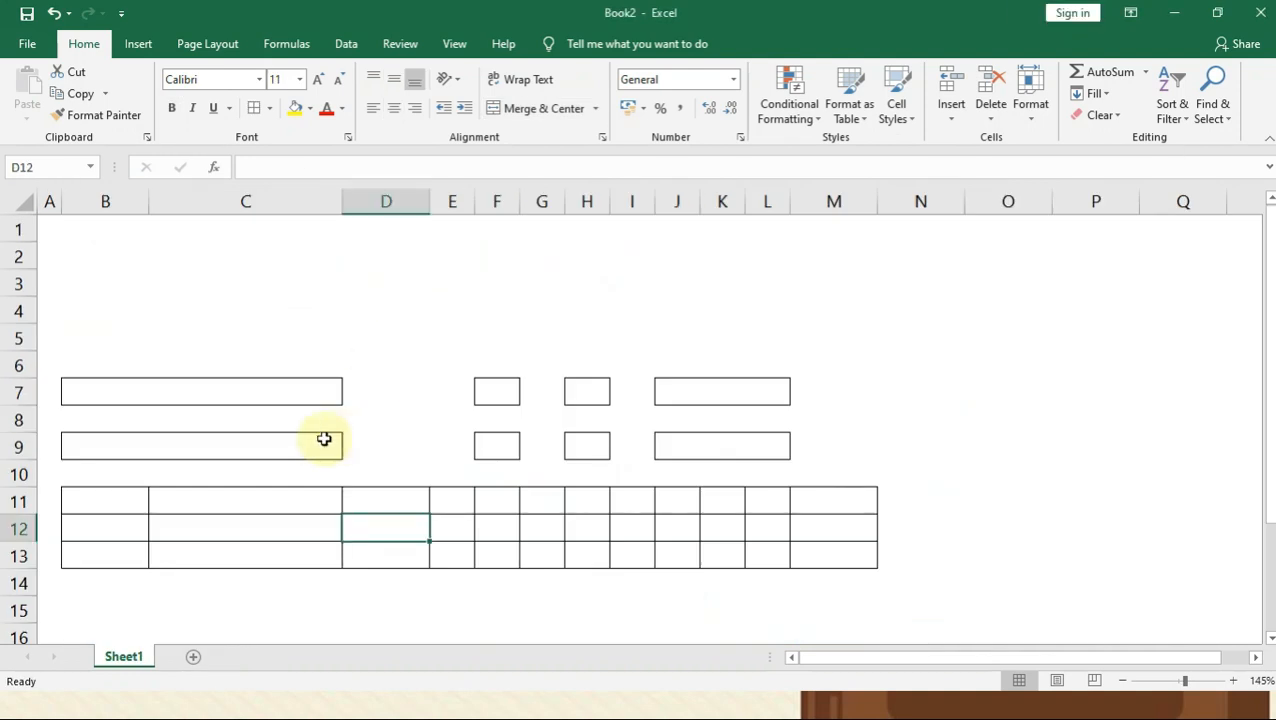
pyautogui.moveTo(128, 501); pyautogui.dragTo(359, 498)
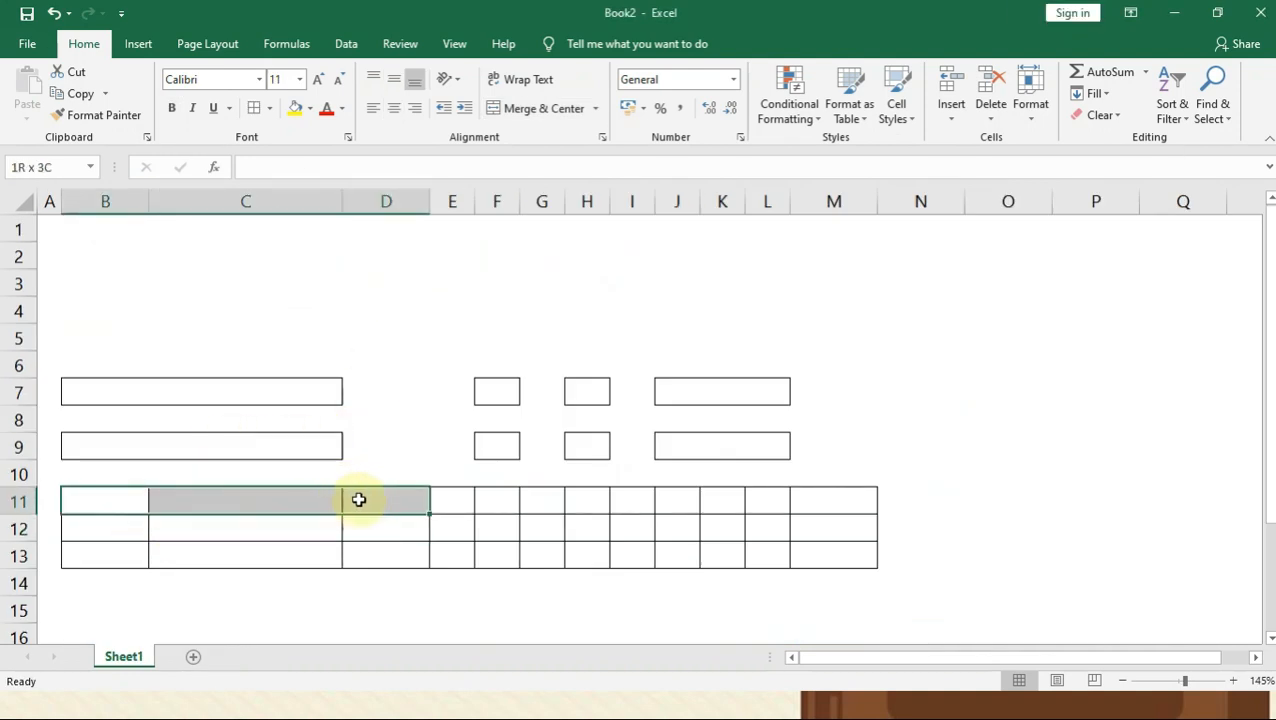
pyautogui.click(533, 109)
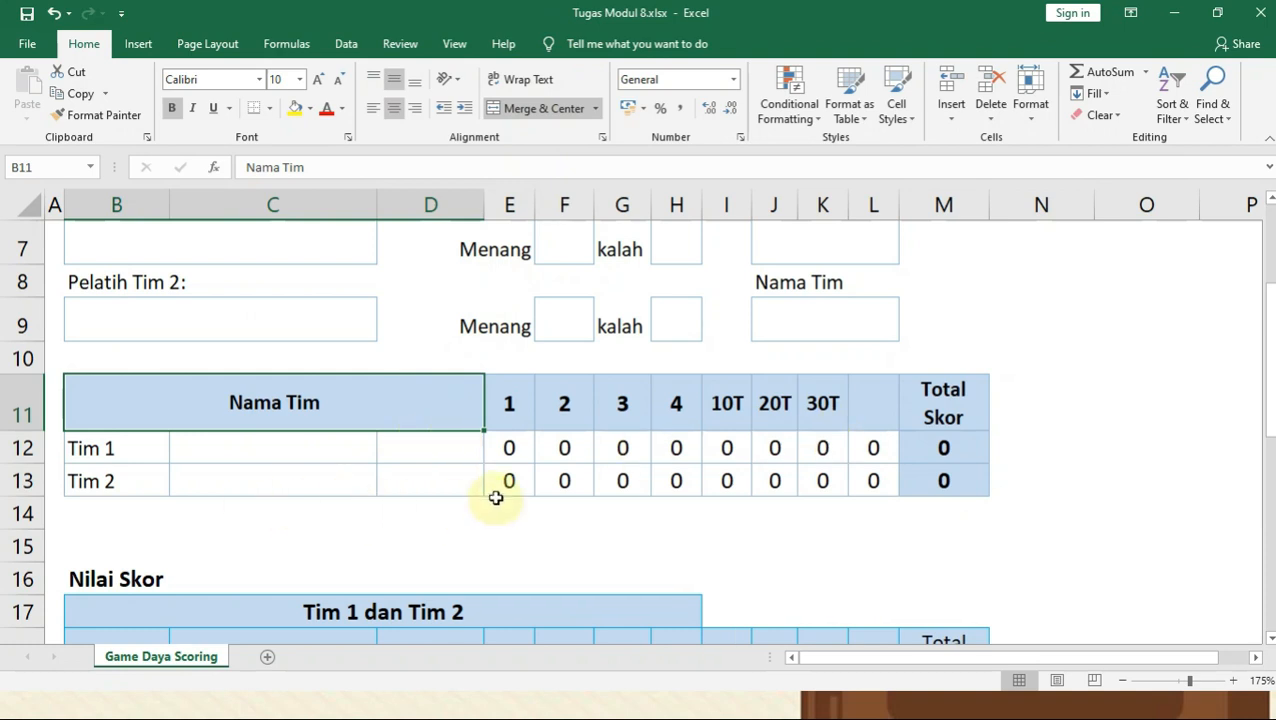
# - Examine the blank cells under Nama Tim and the extent of the Tim 1 dan Tim 2 header row in Tugas Modul 8
pyautogui.click(305, 458)
pyautogui.click(433, 450)
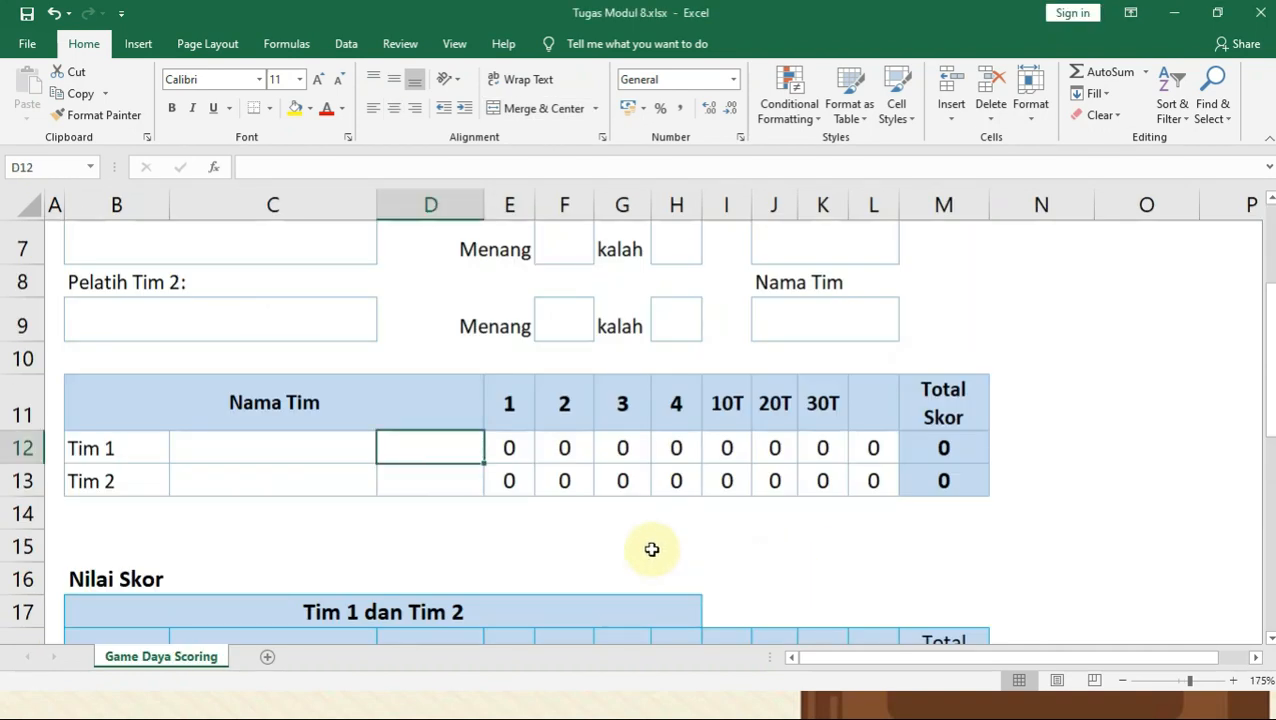
pyautogui.scroll(-3, 610, 532)
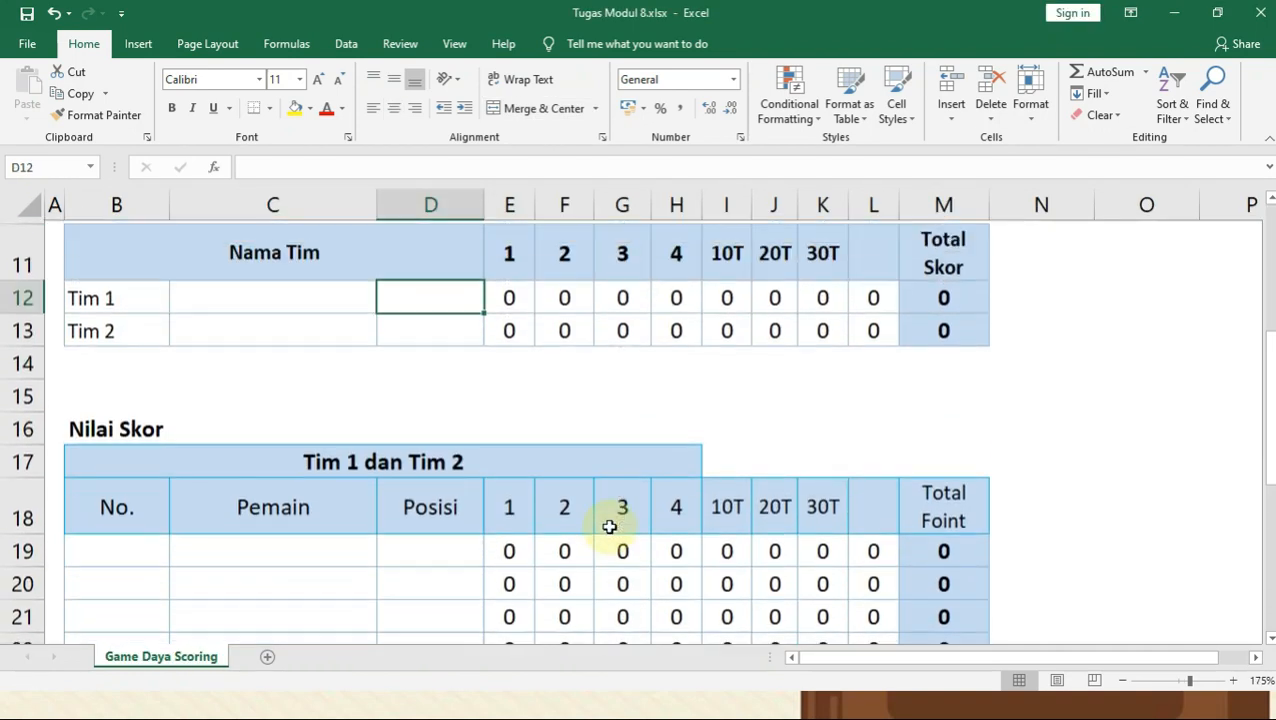
pyautogui.scroll(1, 530, 450)
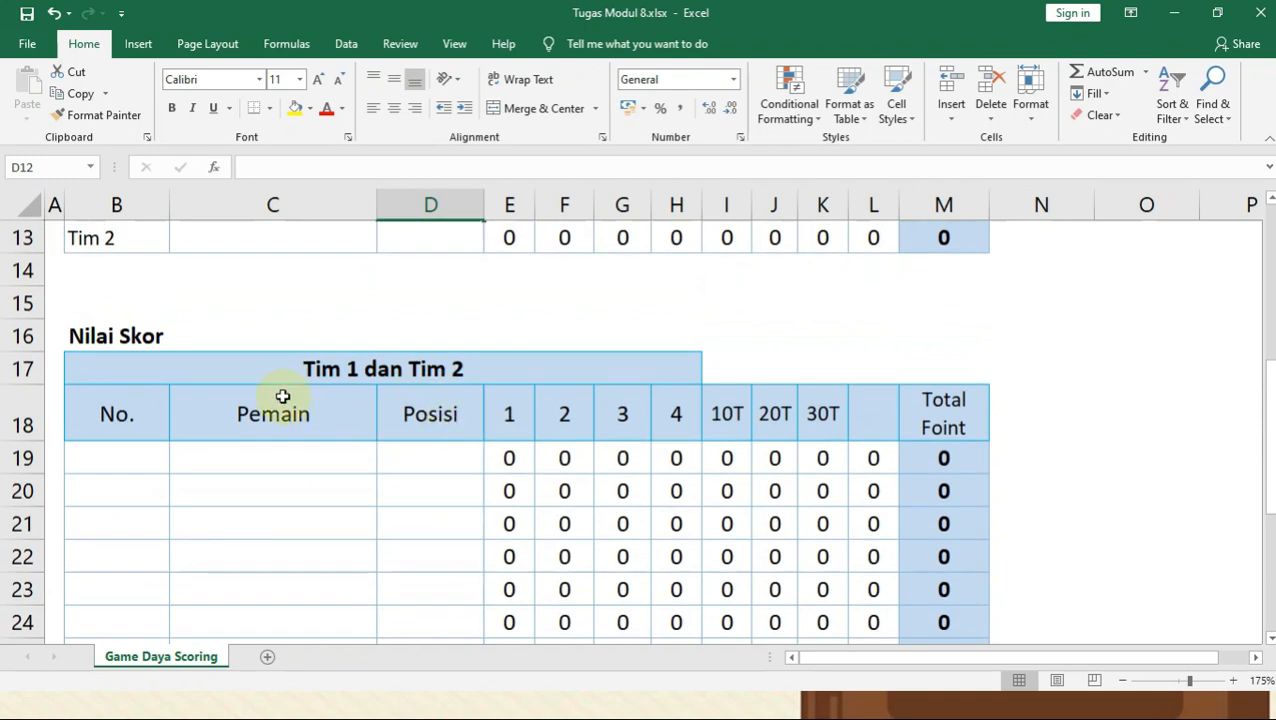
pyautogui.click(286, 369)
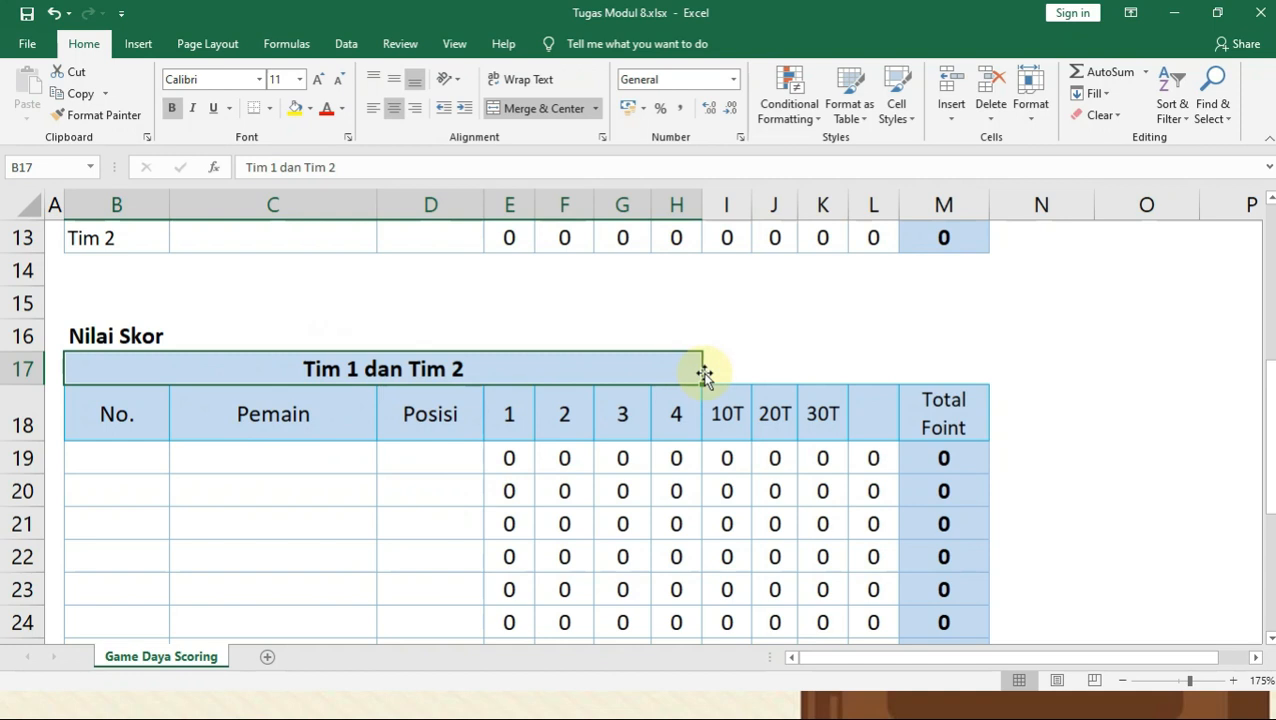
pyautogui.moveTo(725, 372); pyautogui.dragTo(968, 376)
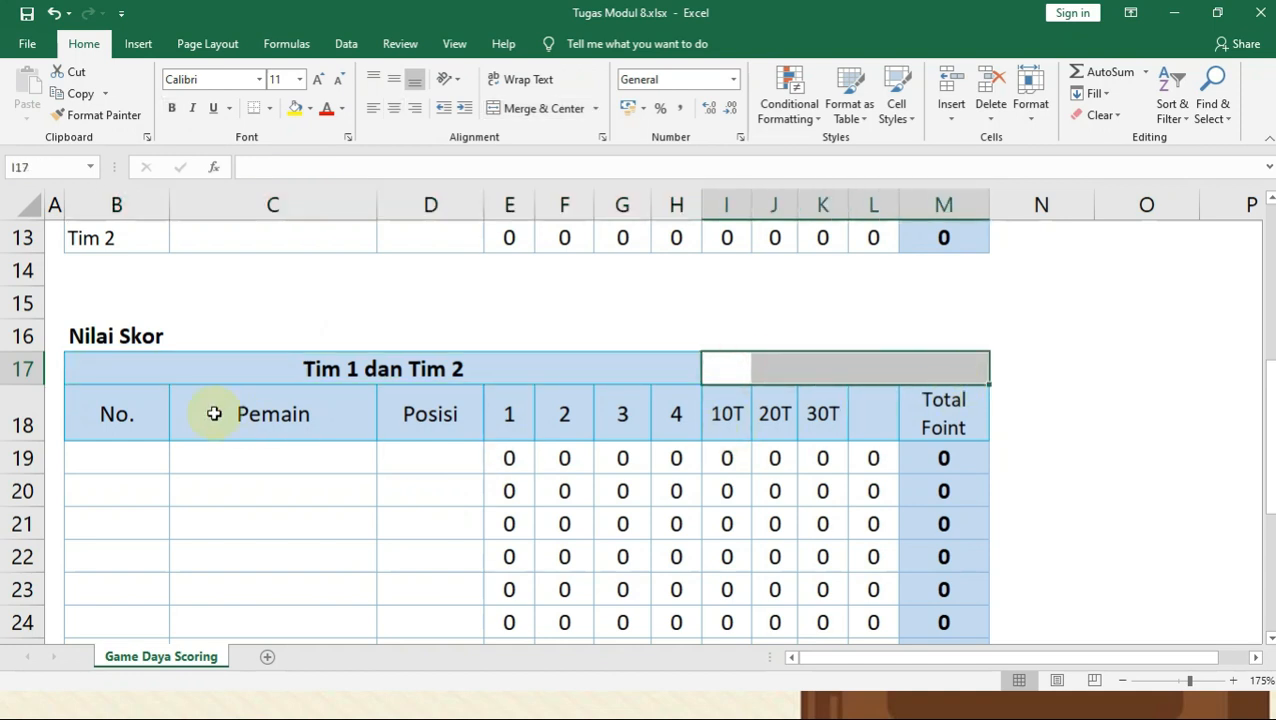
# - Check the row and column range of the Nilai Skor table below the Tim 1 dan Tim 2 header in Tugas Modul 8
pyautogui.scroll(-1, 214, 413)
pyautogui.scroll(-1, 214, 410)
pyautogui.scroll(-3, 215, 408)
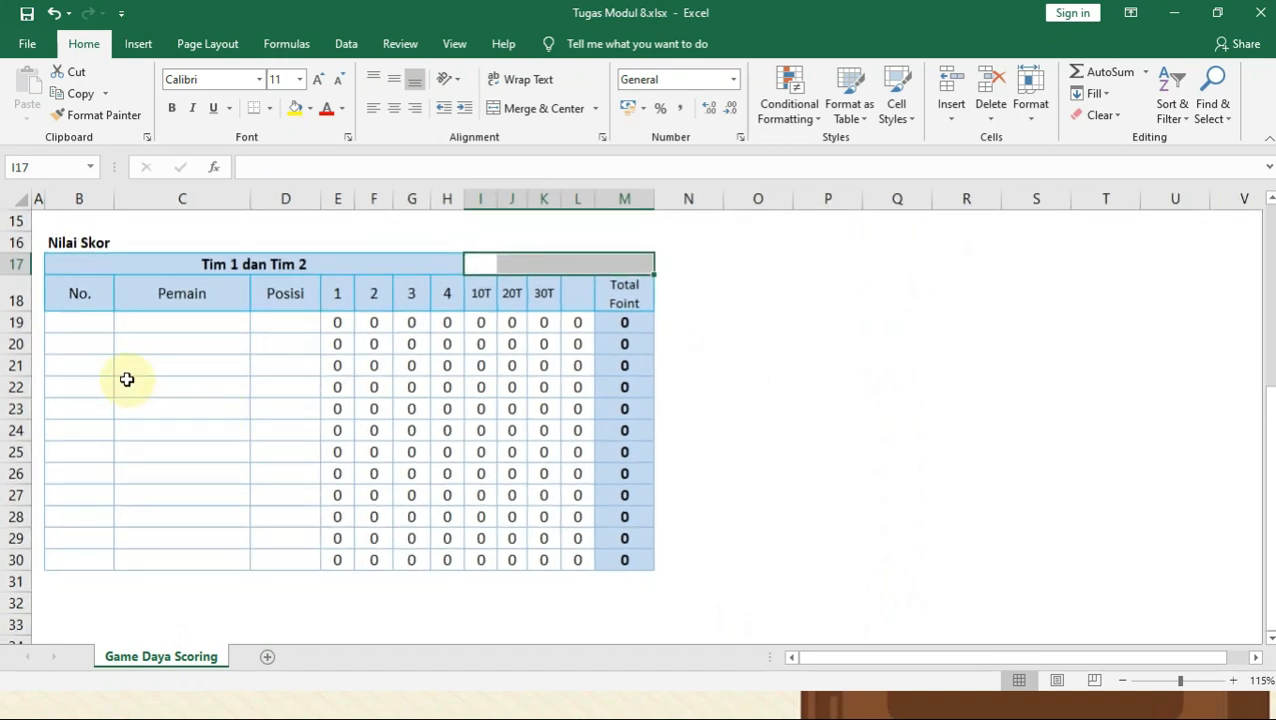
pyautogui.moveTo(72, 266); pyautogui.dragTo(625, 556)
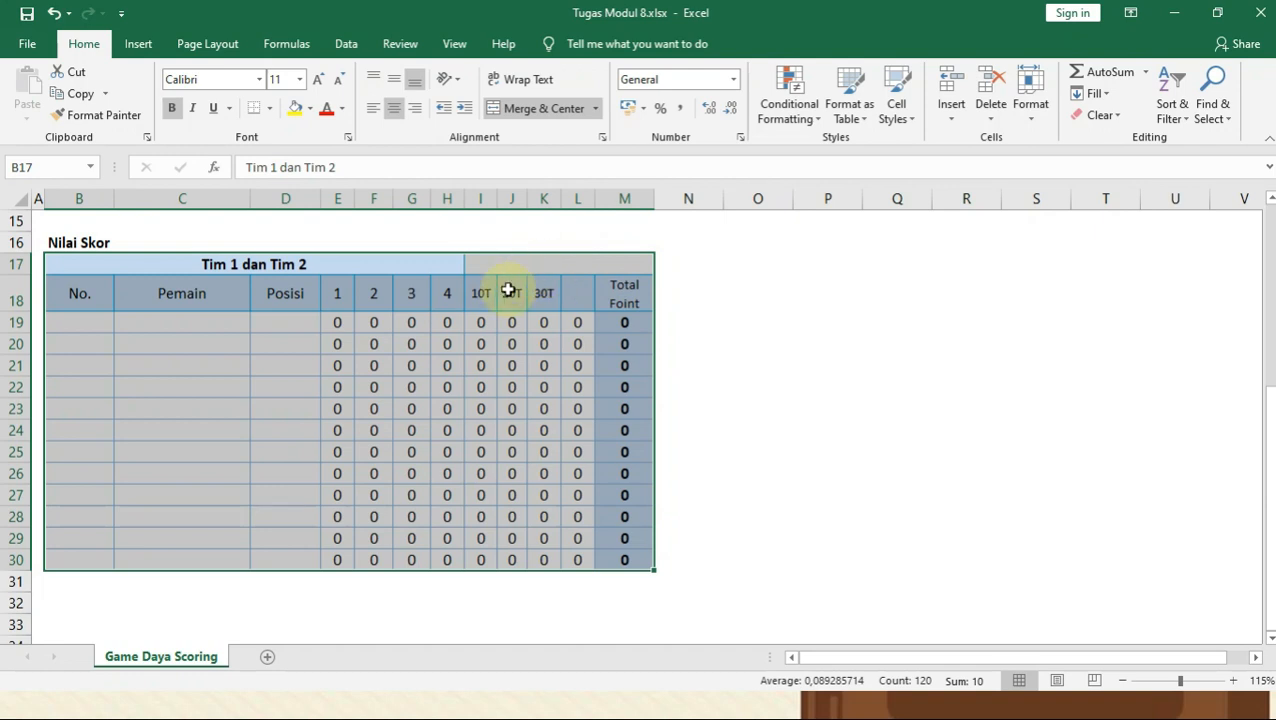
pyautogui.click(440, 382)
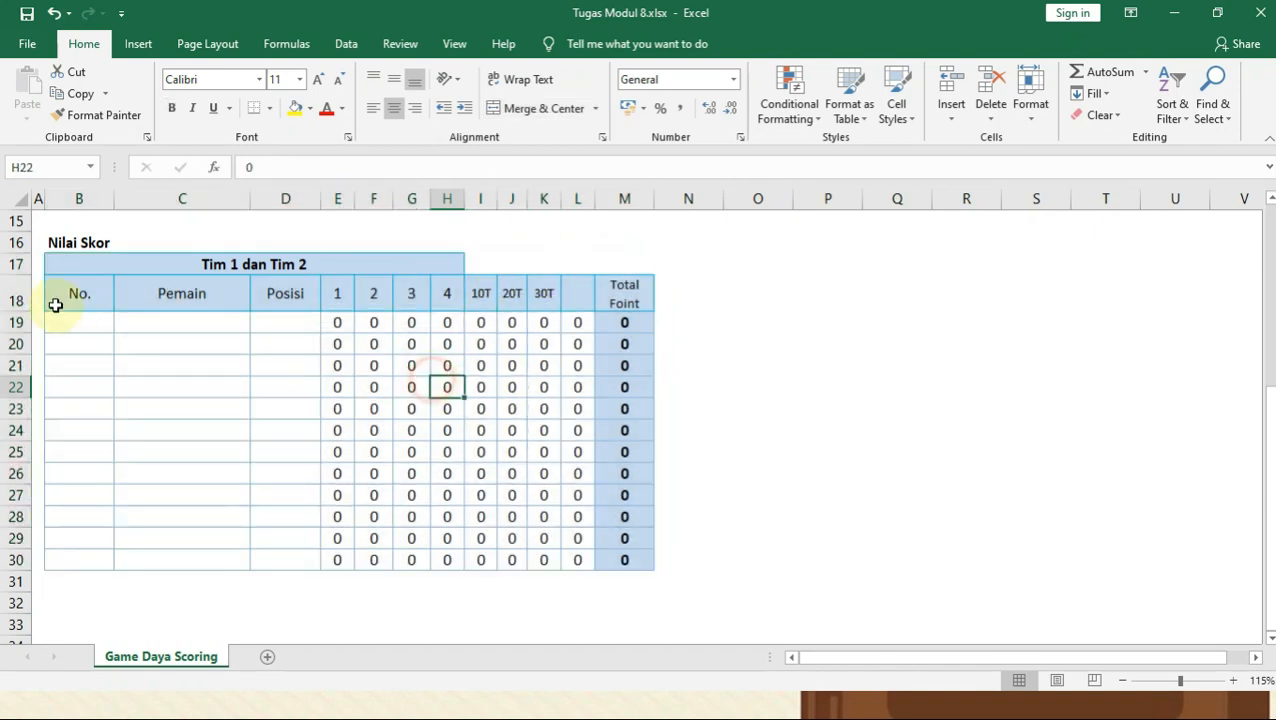
pyautogui.moveTo(73, 291); pyautogui.dragTo(618, 560)
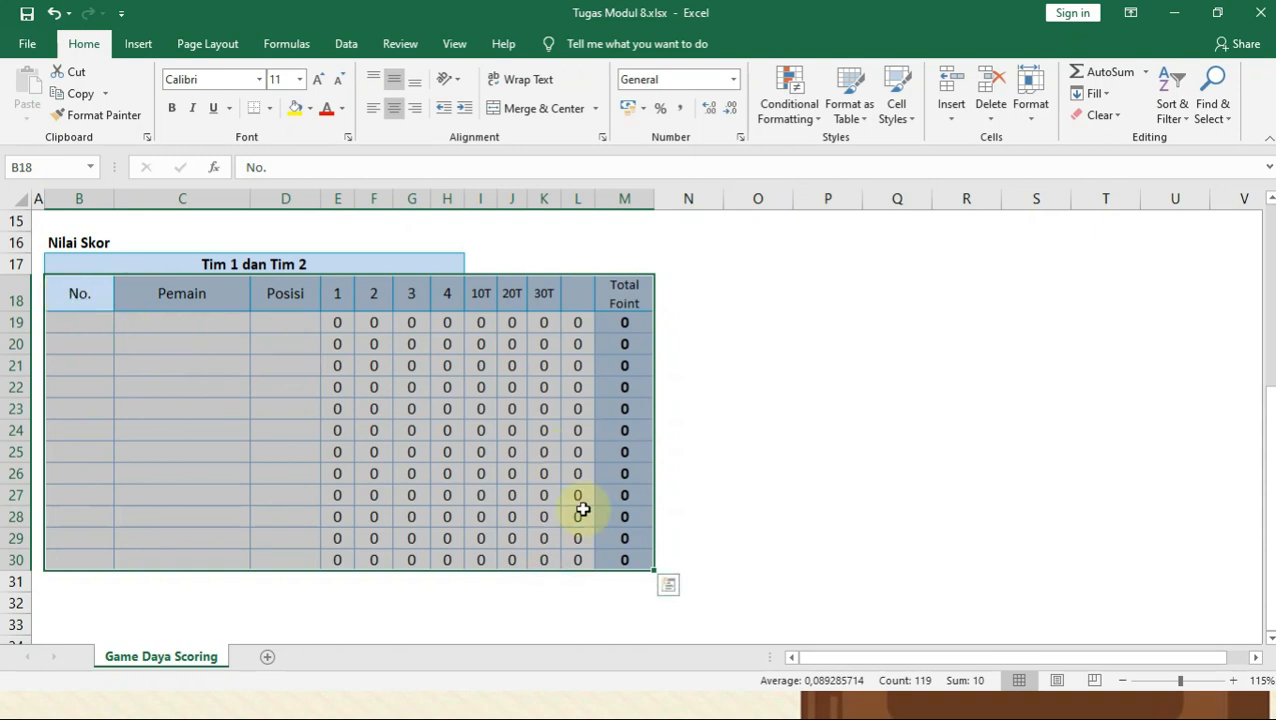
pyautogui.click(245, 265)
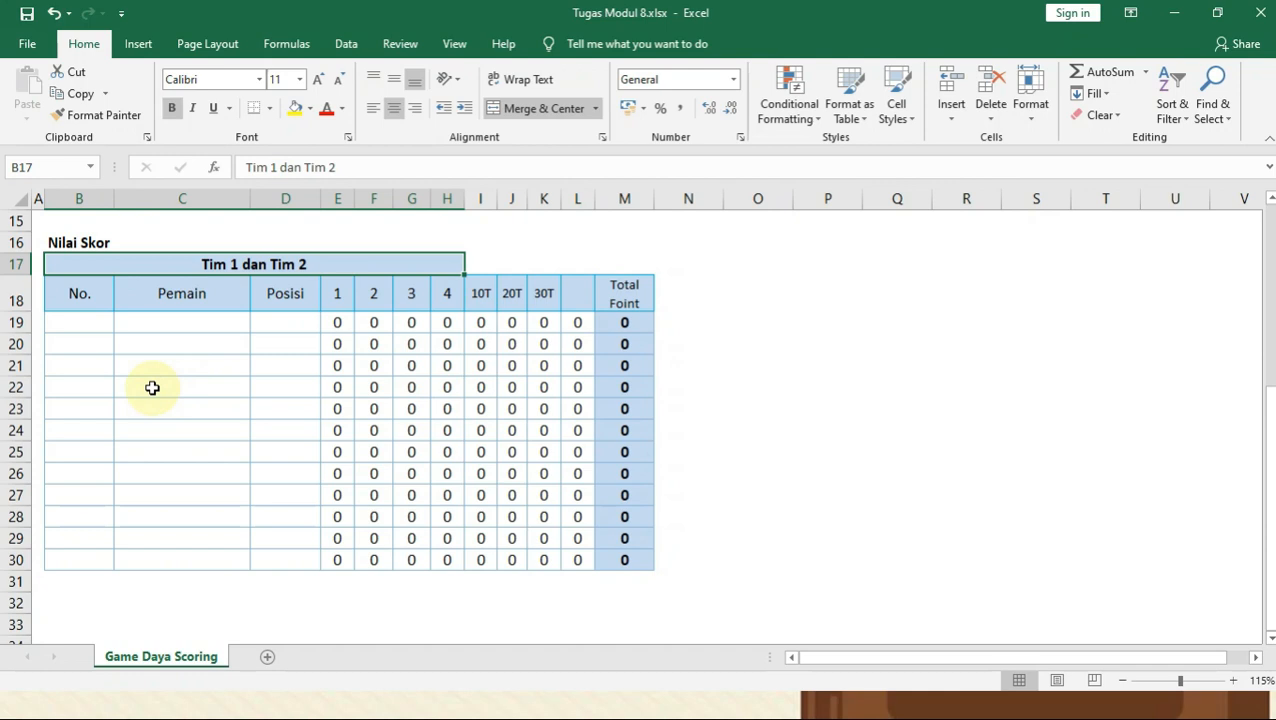
pyautogui.click(80, 308)
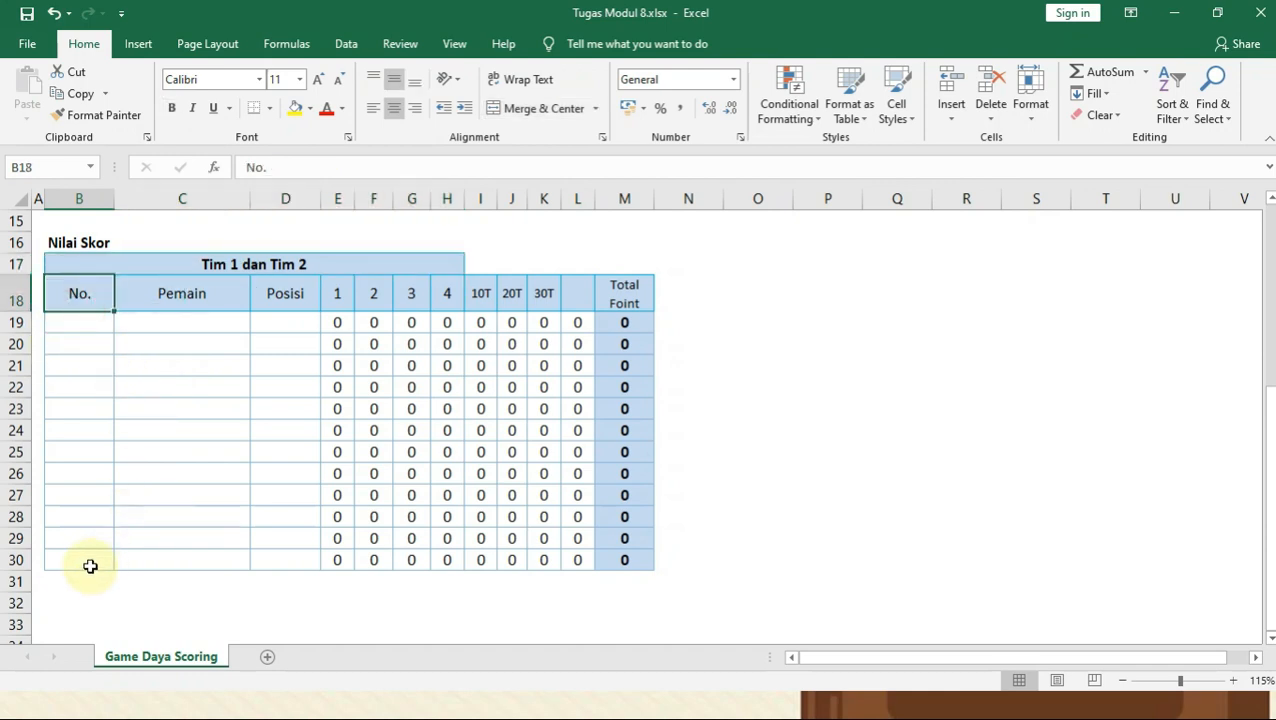
pyautogui.click(88, 558)
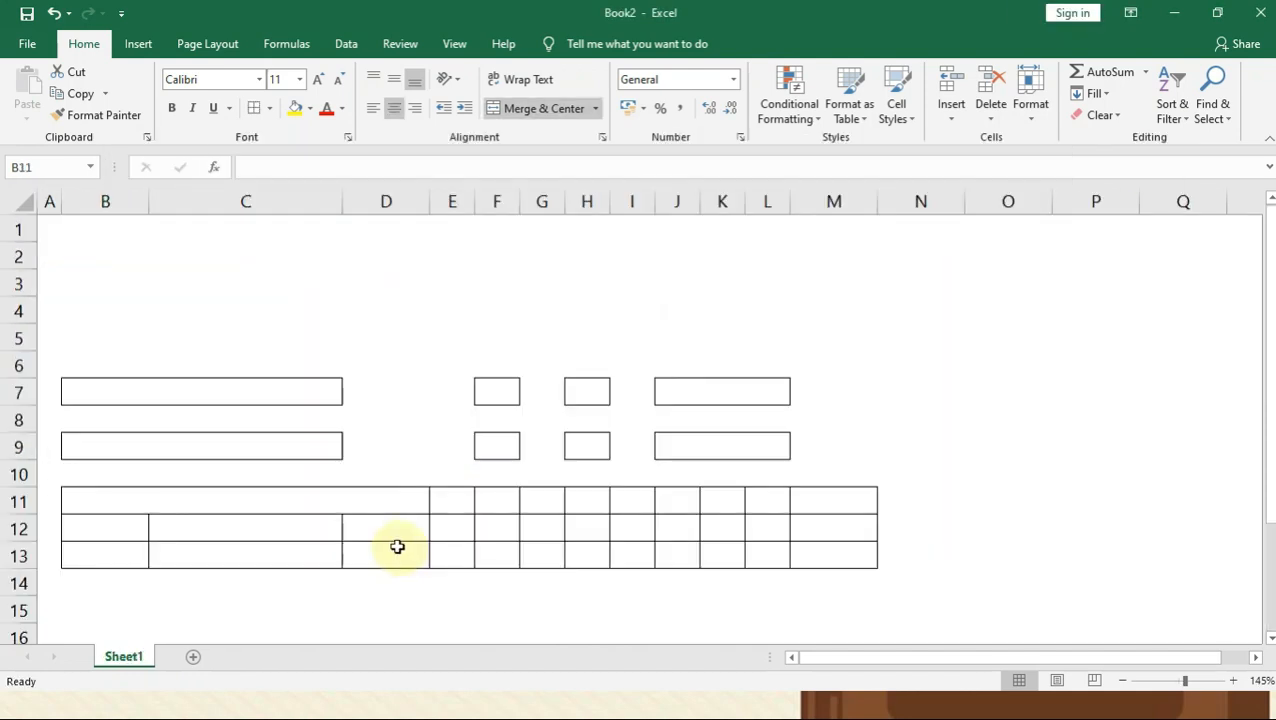
# - Apply all borders to B18:M30 in Book2, matching the body of the Nilai Skor table
pyautogui.click(205, 515)
pyautogui.scroll(-2, 148, 490)
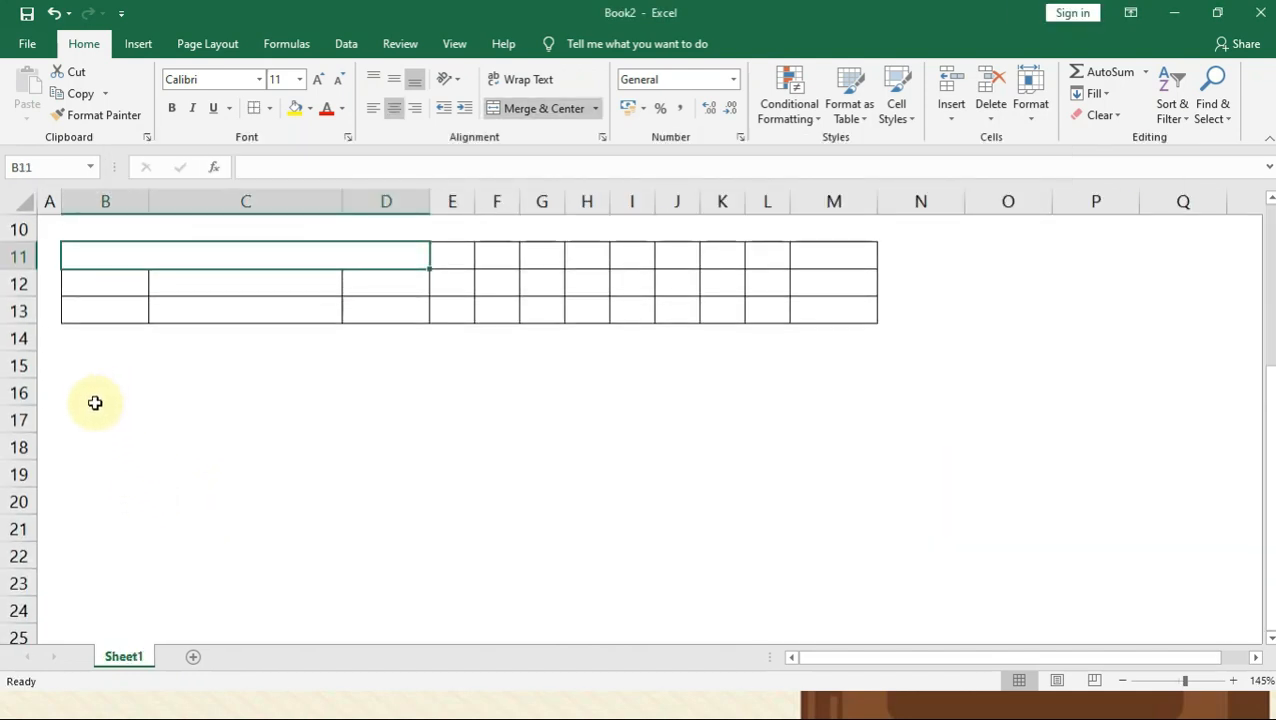
pyautogui.click(80, 447)
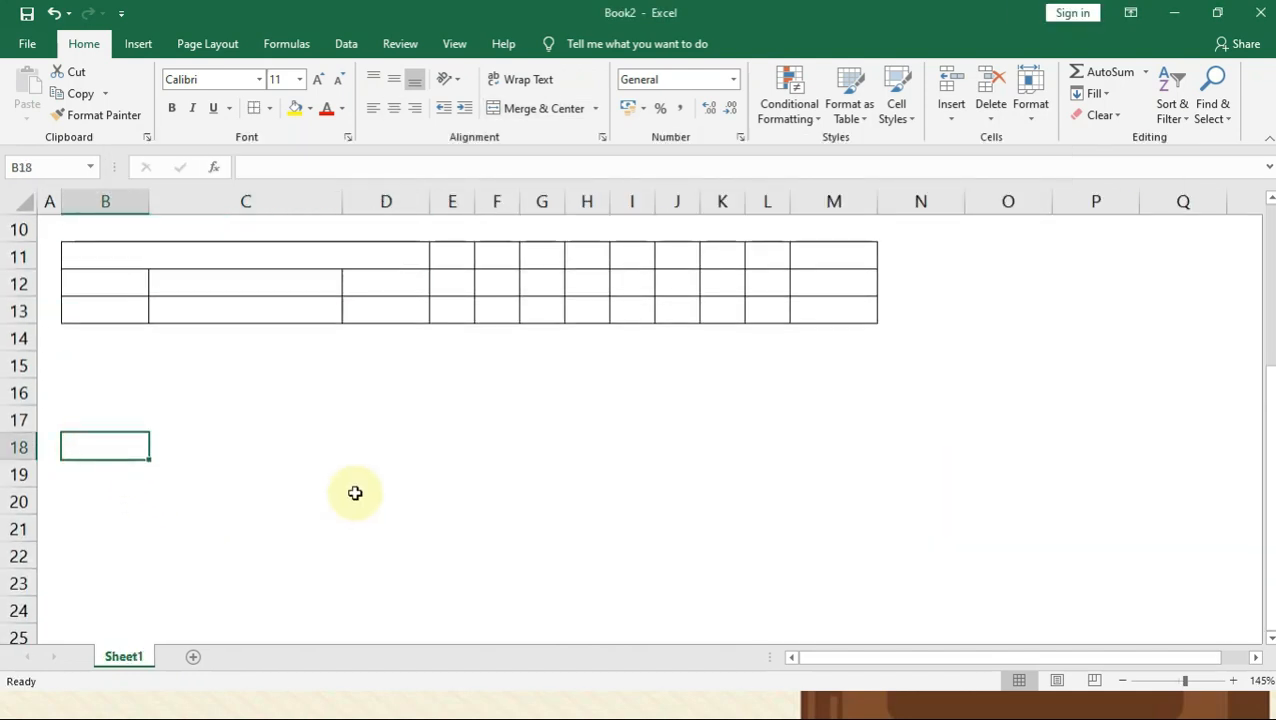
pyautogui.hotkey('shift', 'Down')
pyautogui.hotkey('shift', 'Down')
pyautogui.hotkey('shift', 'Down')
pyautogui.hotkey('shift', 'Down')
pyautogui.hotkey('shift', 'Down')
pyautogui.hotkey('shift', 'Down')
pyautogui.hotkey('shift', 'Down')
pyautogui.hotkey('shift', 'Down')
pyautogui.hotkey('shift', 'Down')
pyautogui.hotkey('shift', 'Down')
pyautogui.hotkey('shift', 'Down')
pyautogui.hotkey('shift', 'Down')
pyautogui.hotkey('shift', 'Down')
pyautogui.hotkey('shift', 'Down')
pyautogui.hotkey('shift', 'Down')
pyautogui.hotkey('shift', 'Down')
pyautogui.hotkey('shift', 'Up')
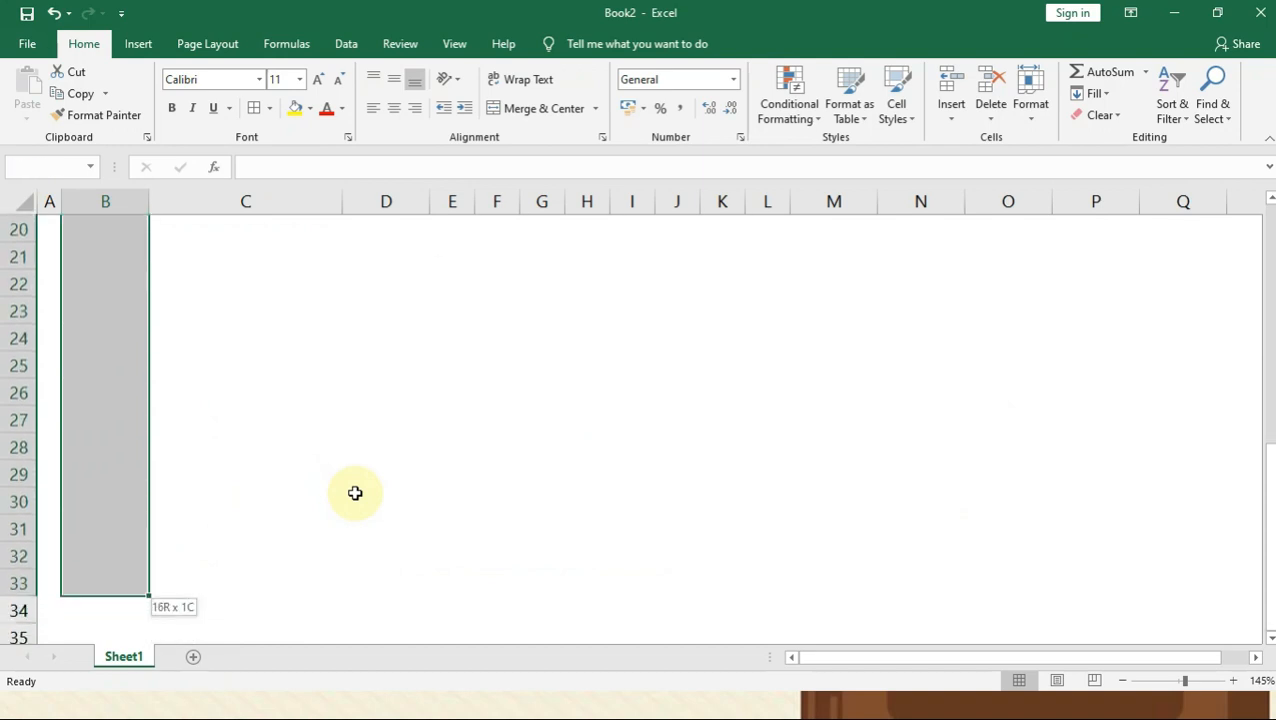
pyautogui.hotkey('shift', 'Up')
pyautogui.hotkey('shift', 'Up')
pyautogui.hotkey('shift', 'Up')
pyautogui.hotkey('shift', 'Up')
pyautogui.hotkey('shift', 'Down')
pyautogui.hotkey('shift', 'Right')
pyautogui.hotkey('shift', 'Right')
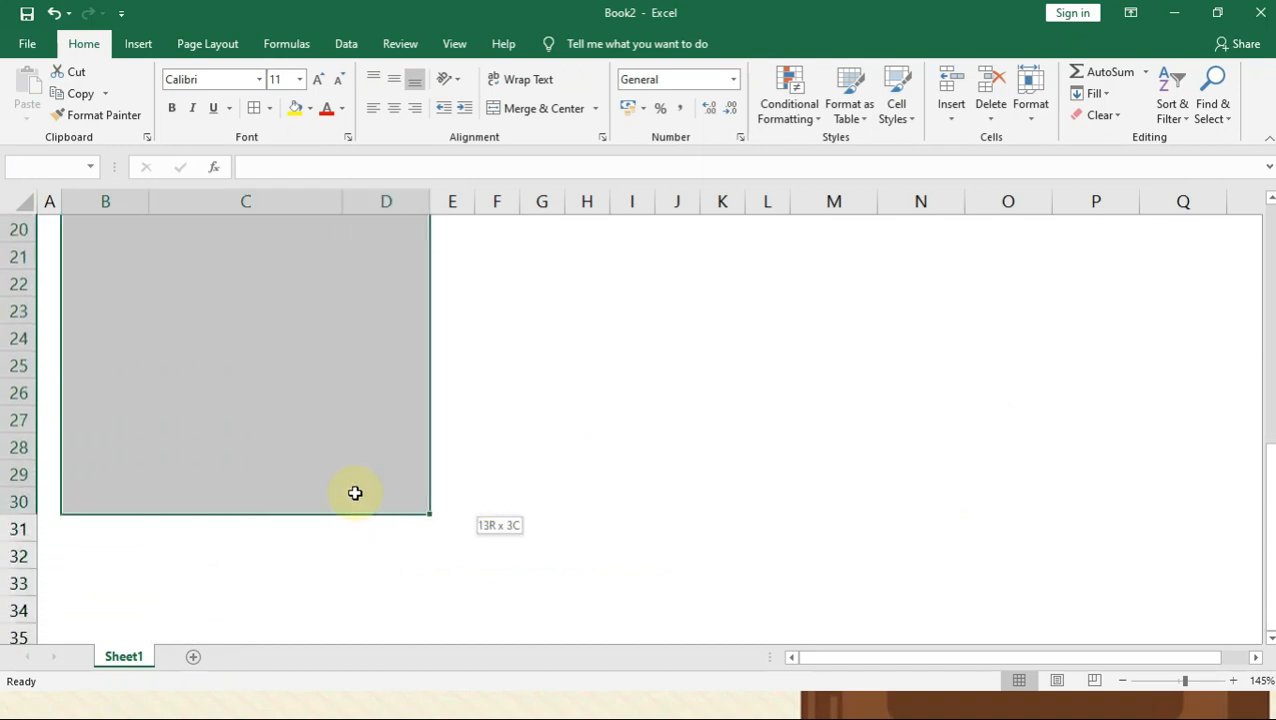
pyautogui.hotkey('shift', 'Right')
pyautogui.hotkey('shift', 'Right')
pyautogui.hotkey('shift', 'Right')
pyautogui.hotkey('shift', 'Right')
pyautogui.hotkey('shift', 'Right')
pyautogui.hotkey('shift', 'Right')
pyautogui.hotkey('shift', 'Right')
pyautogui.hotkey('shift', 'Right')
pyautogui.hotkey('shift', 'Right')
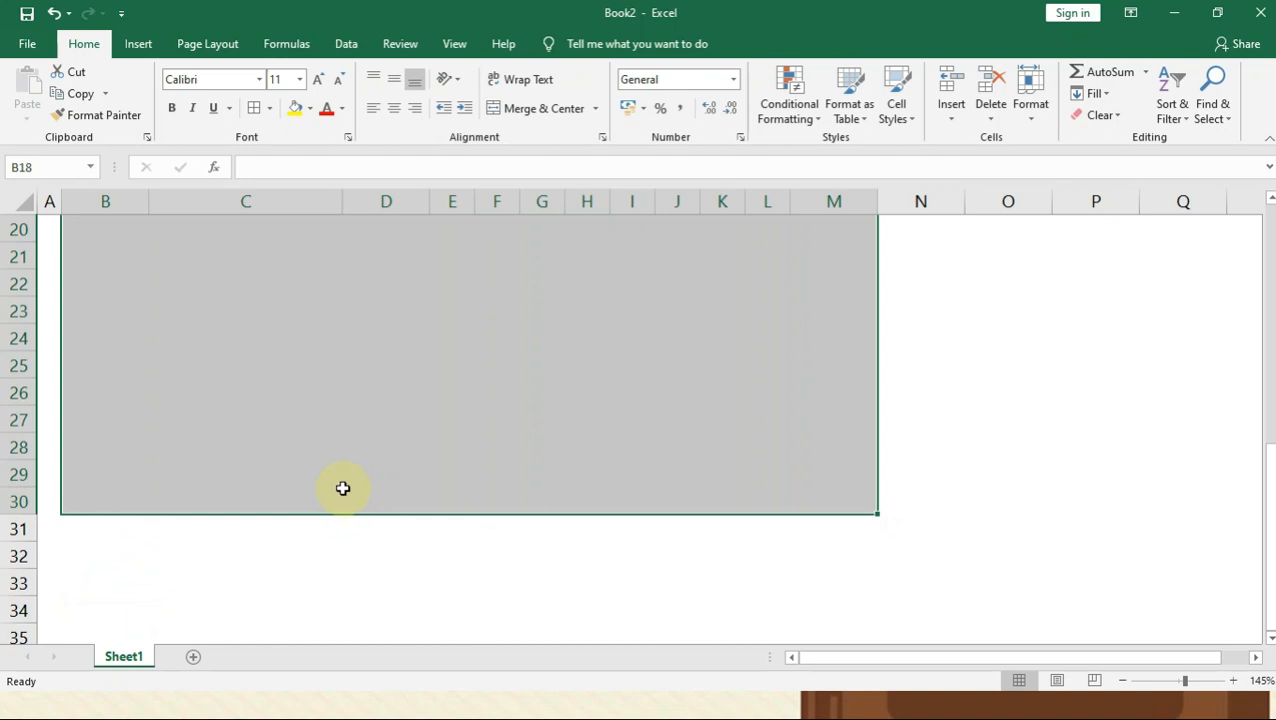
pyautogui.scroll(2, 235, 437)
pyautogui.keyDown('ctrl'); pyautogui.scroll(-4, 231, 402); pyautogui.keyUp('ctrl')
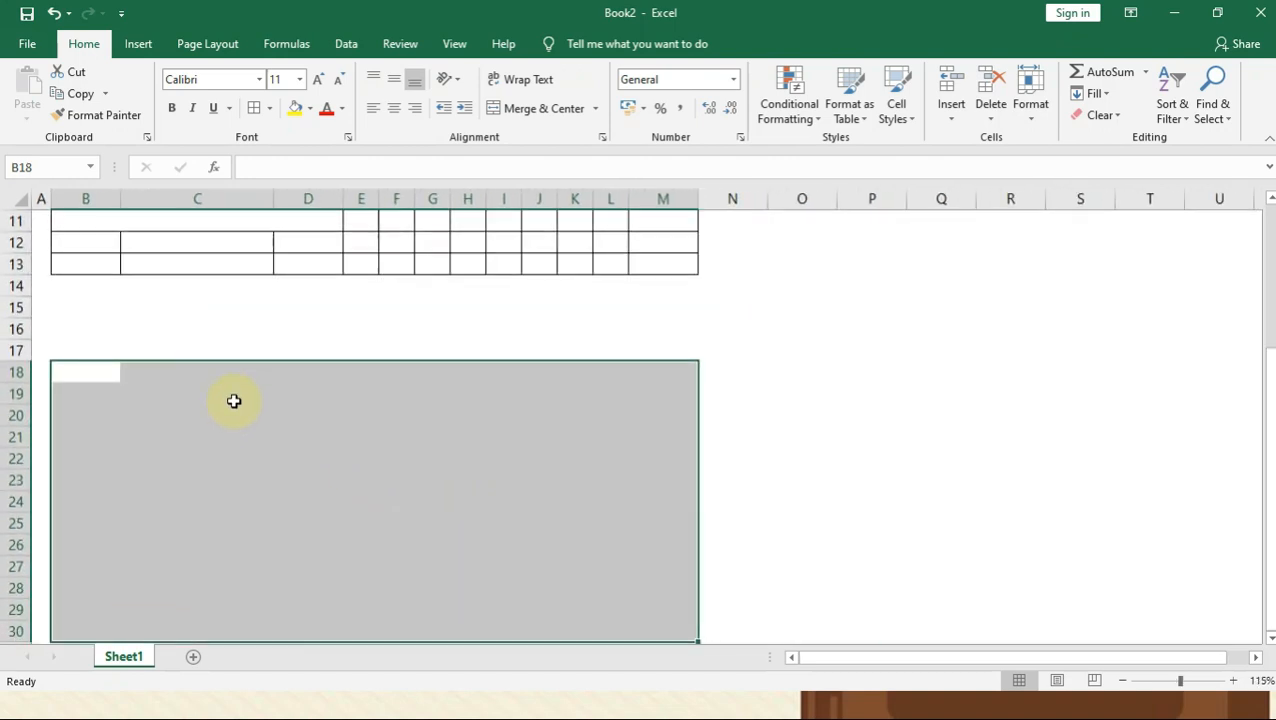
pyautogui.scroll(-3, 235, 401)
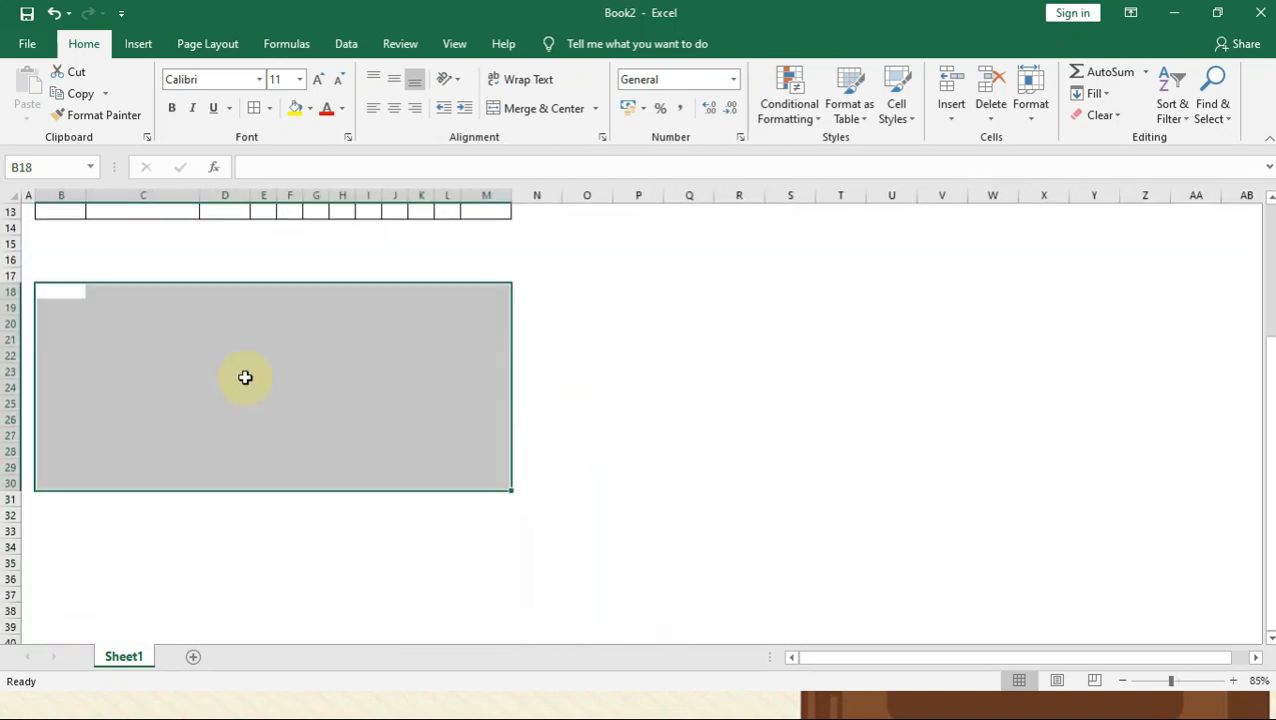
pyautogui.click(309, 384)
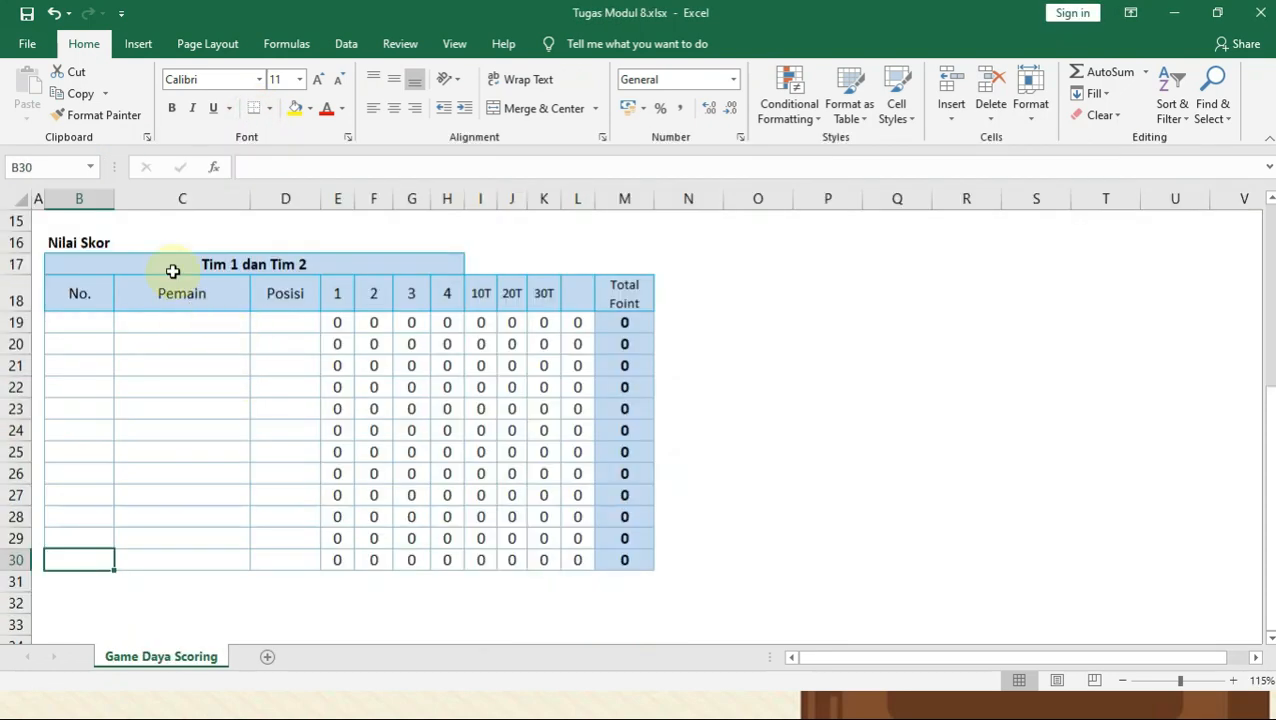
# - Check the Tim 1 dan Tim 2 header in Tugas Modul 8, and border and merge and center B17:H17 in Book2
pyautogui.click(170, 263)
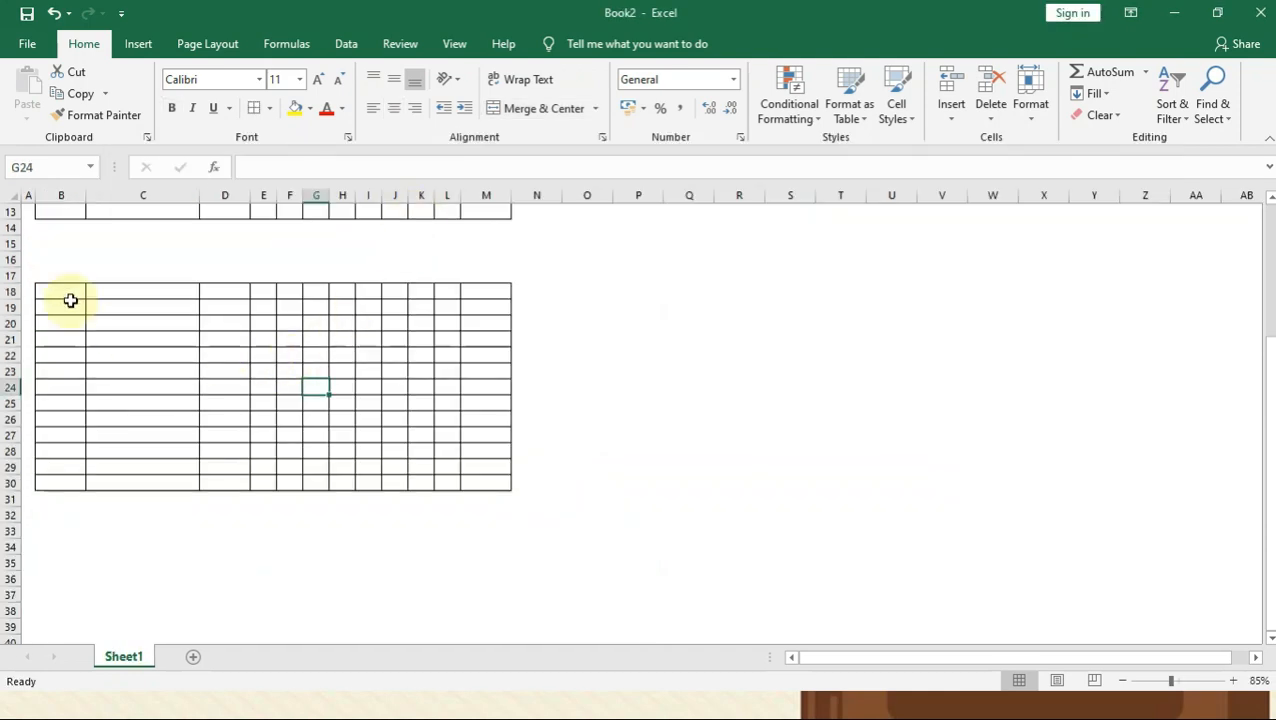
pyautogui.moveTo(58, 275); pyautogui.dragTo(342, 291)
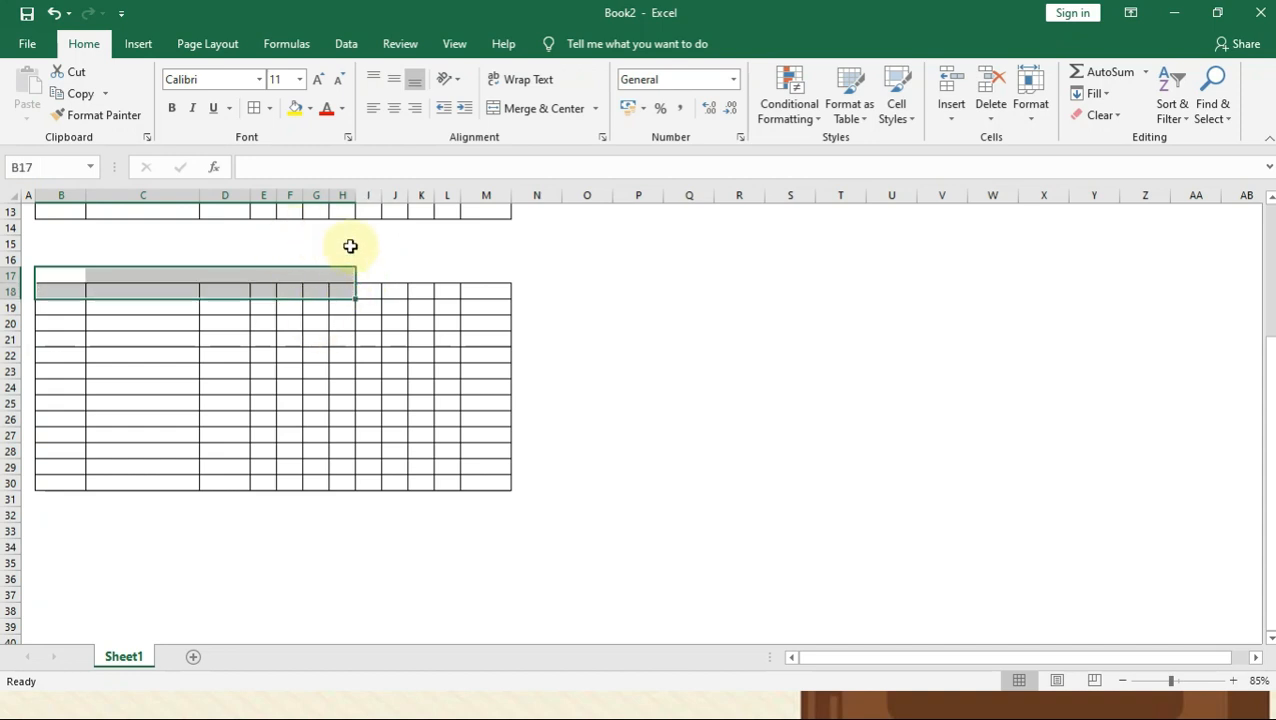
pyautogui.hotkey('shift', 'Up')
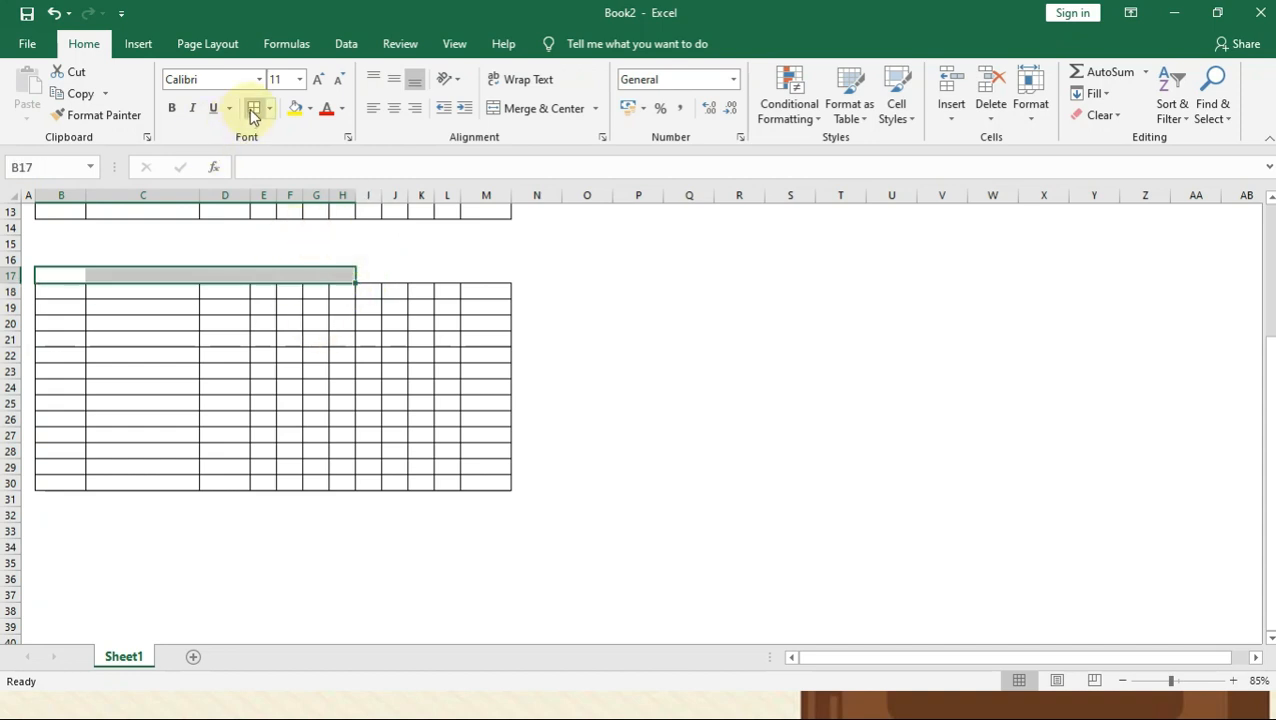
pyautogui.click(543, 110)
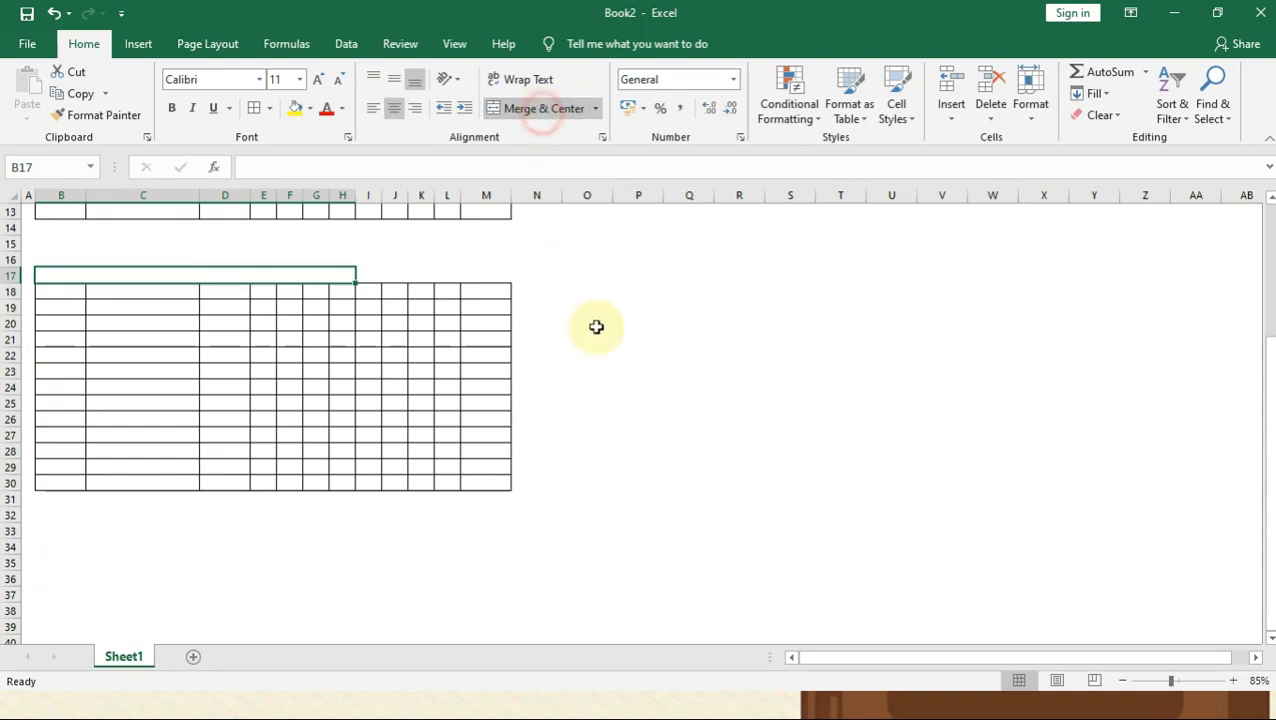
pyautogui.click(596, 338)
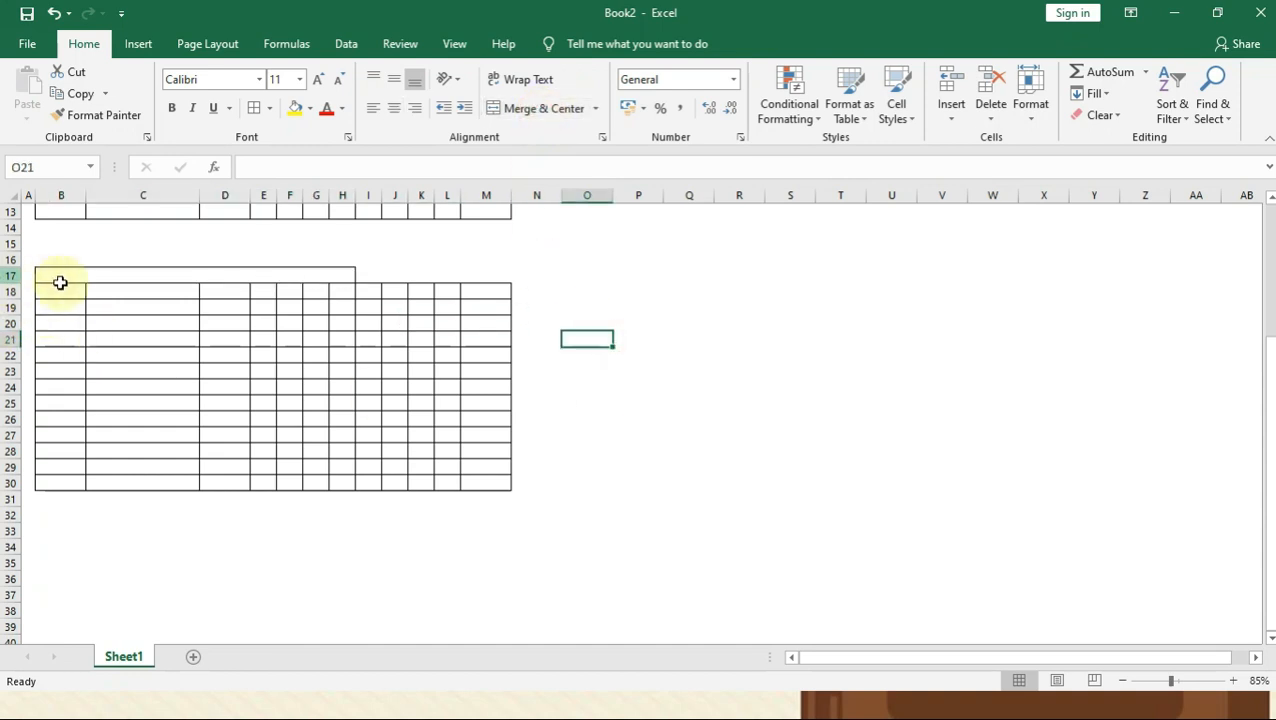
# - Undo the merged header and try applying all borders to the whole range B17:M30 instead
pyautogui.click(56, 278)
pyautogui.moveTo(62, 277); pyautogui.dragTo(476, 475)
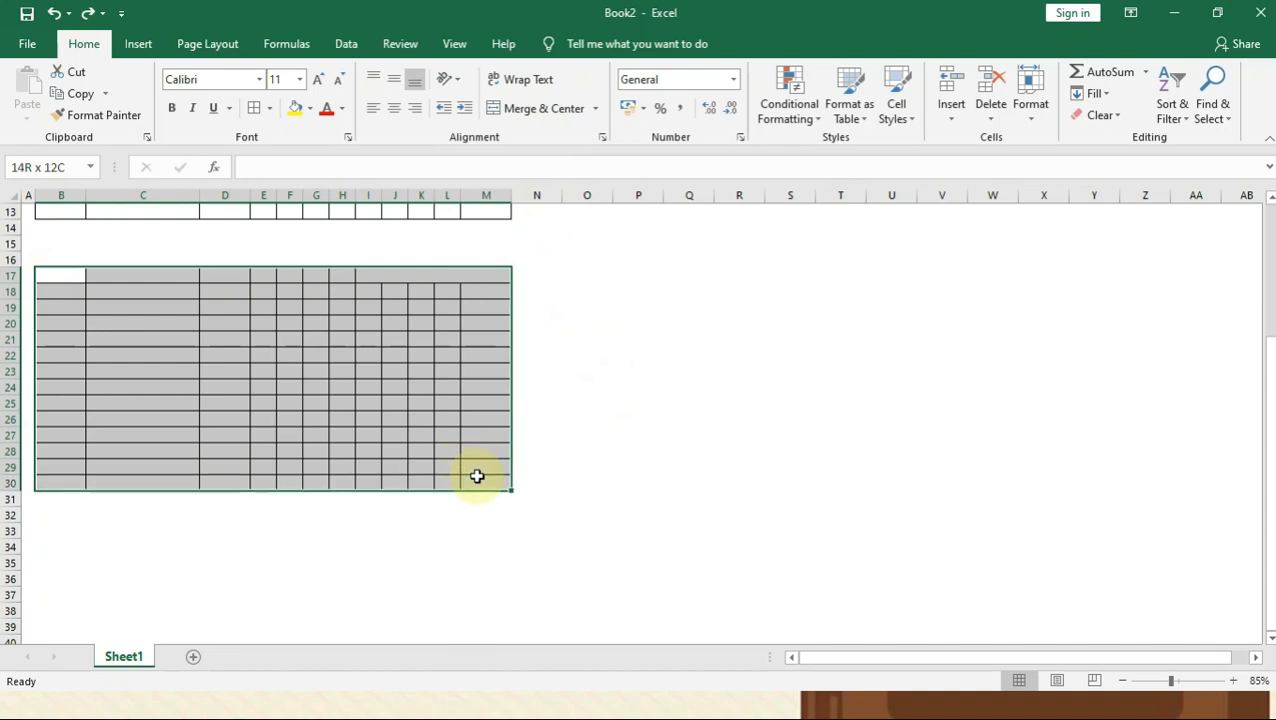
pyautogui.click(252, 108)
pyautogui.click(637, 322)
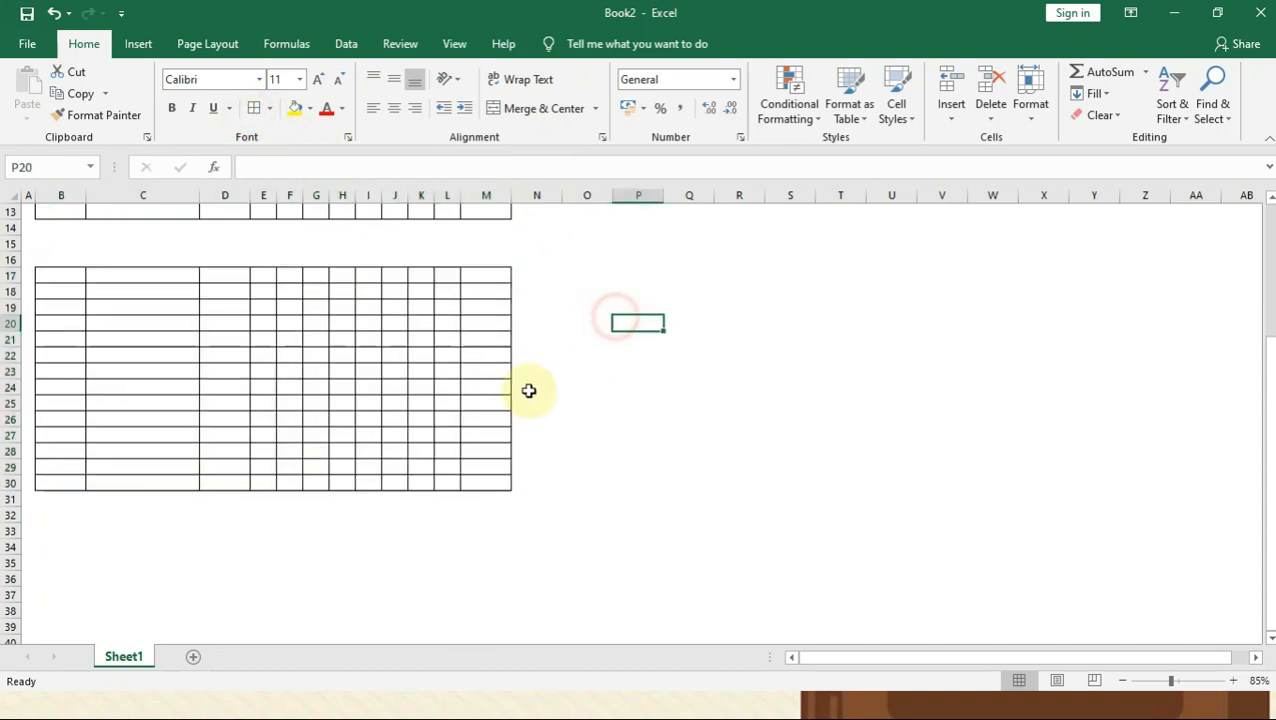
# - Compare I17:M17 in Book2 with the reference sheet, and recheck the extents of its Tim 1 dan Tim 2 header and table body
pyautogui.moveTo(371, 277); pyautogui.dragTo(490, 277)
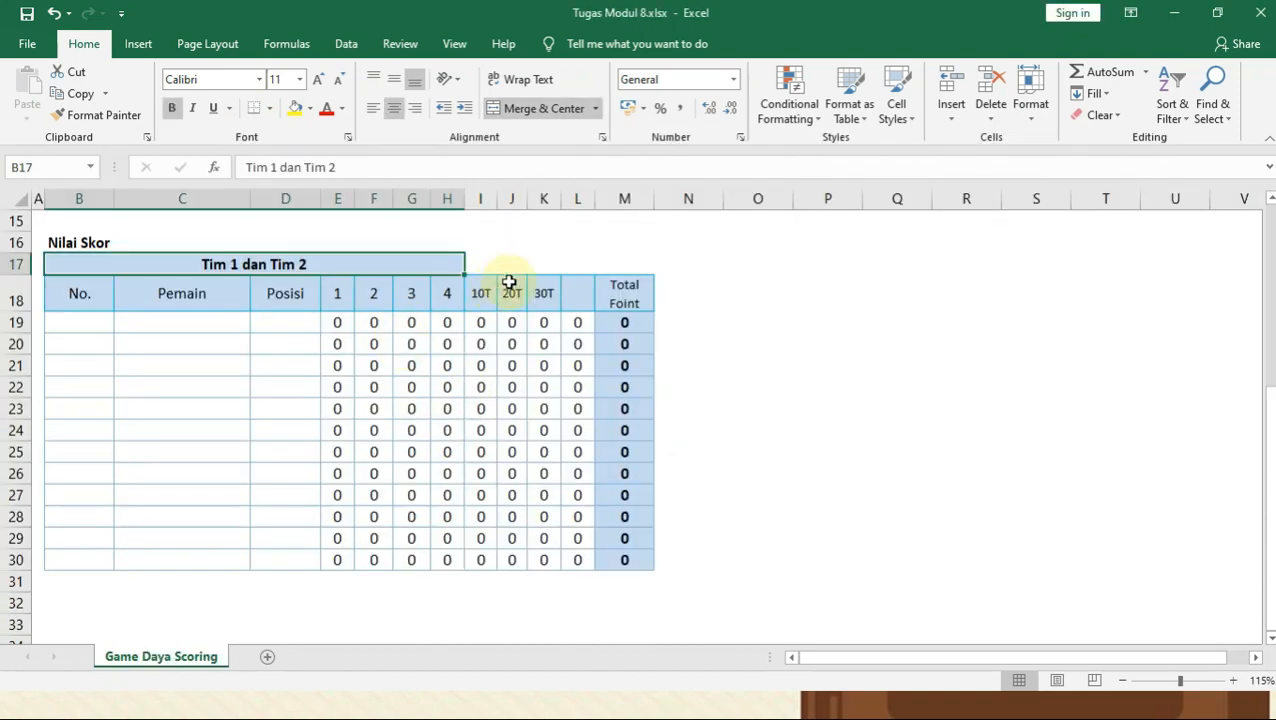
pyautogui.moveTo(488, 263); pyautogui.dragTo(515, 263)
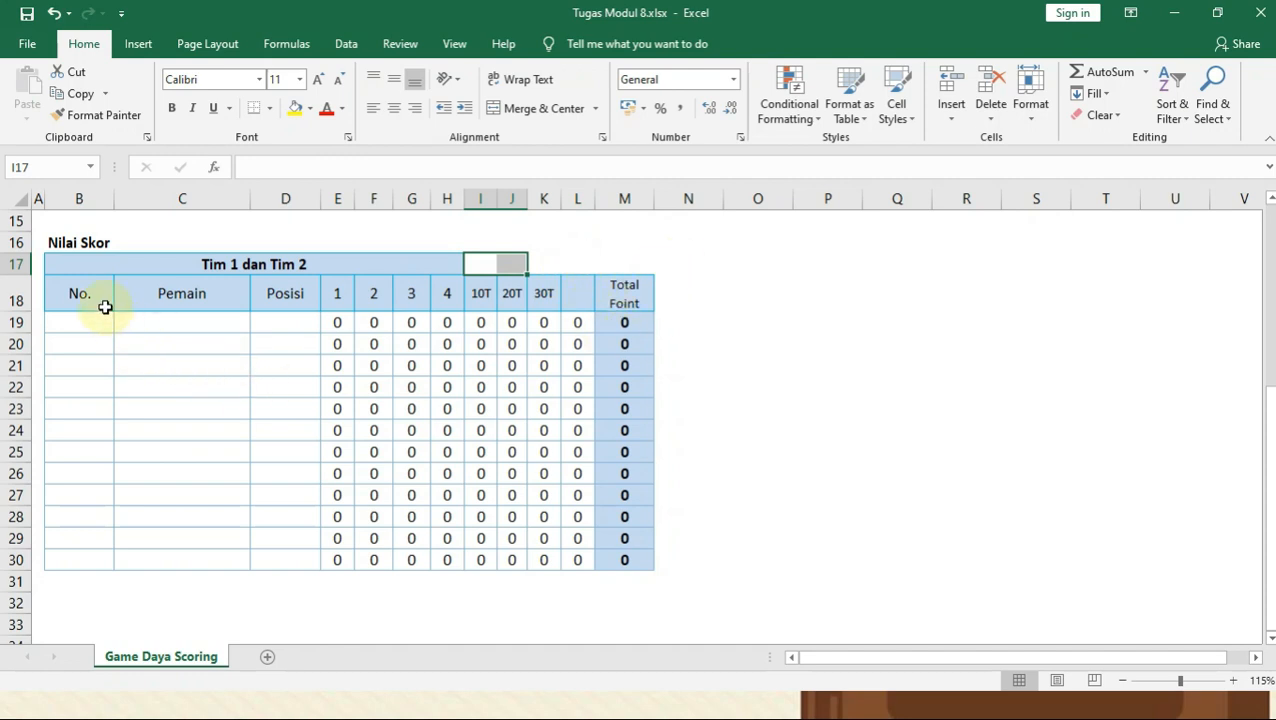
pyautogui.moveTo(91, 300); pyautogui.dragTo(624, 560)
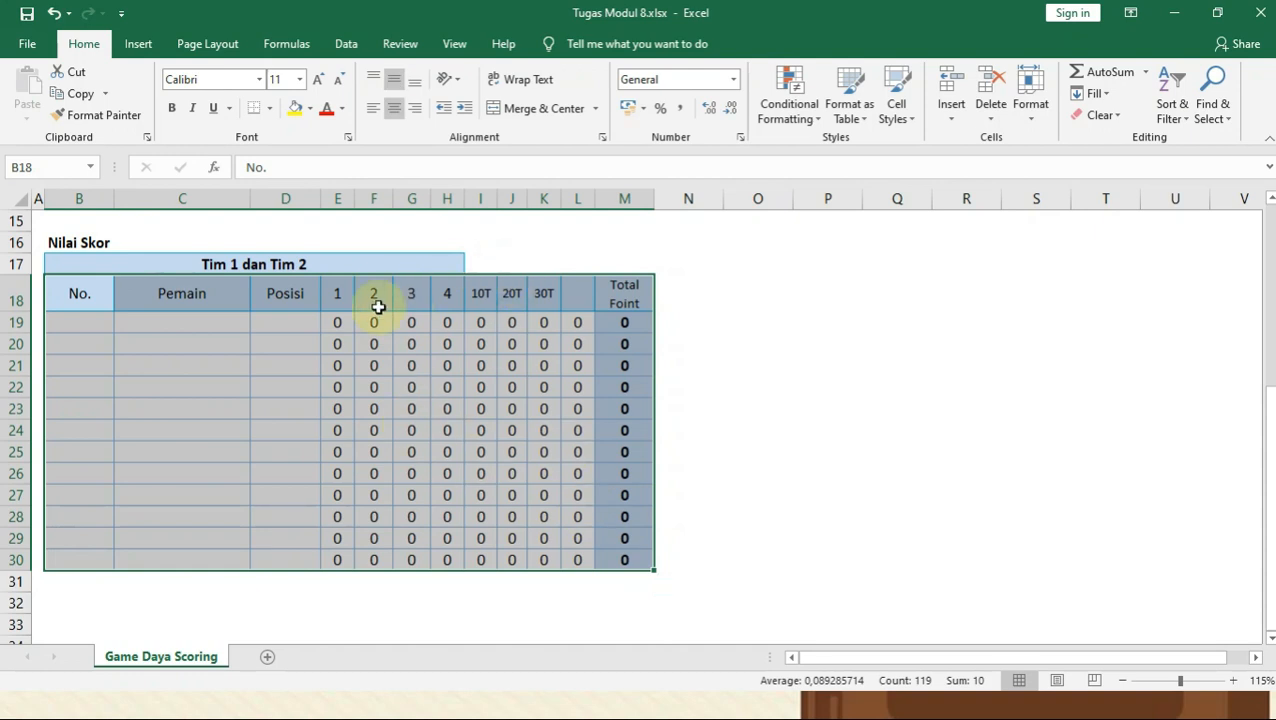
pyautogui.click(251, 266)
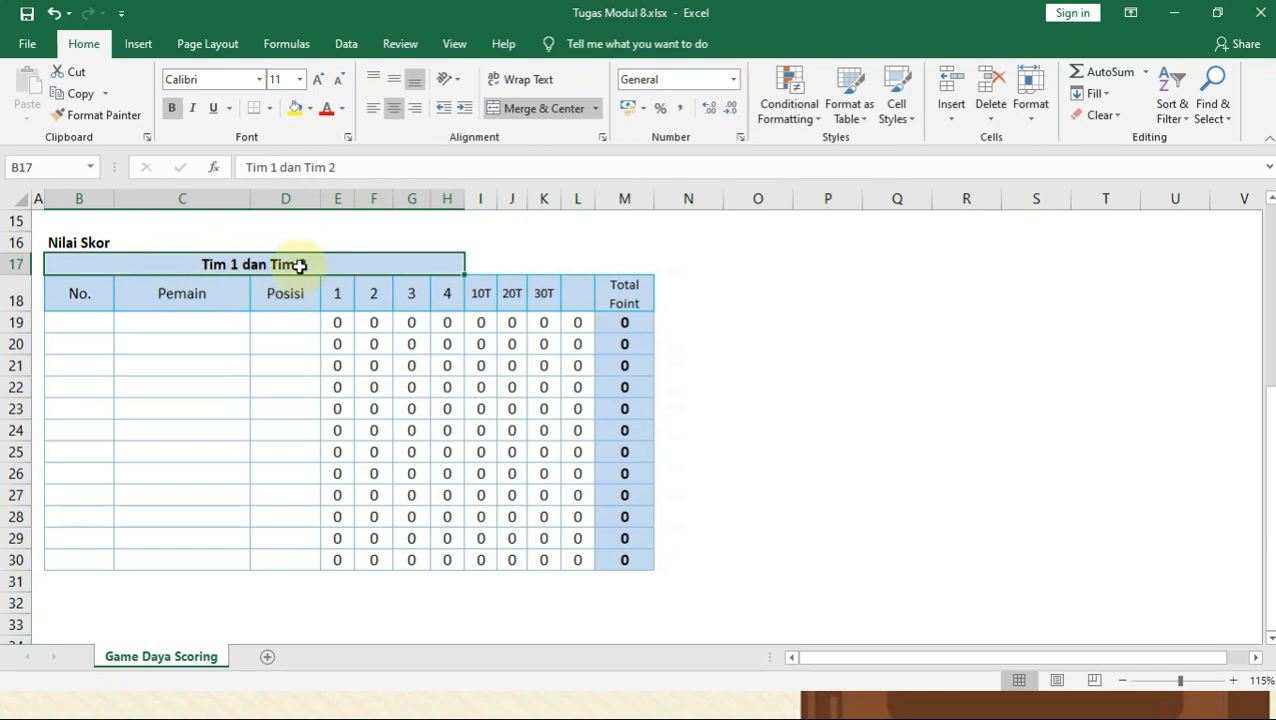
pyautogui.moveTo(98, 308); pyautogui.dragTo(580, 552)
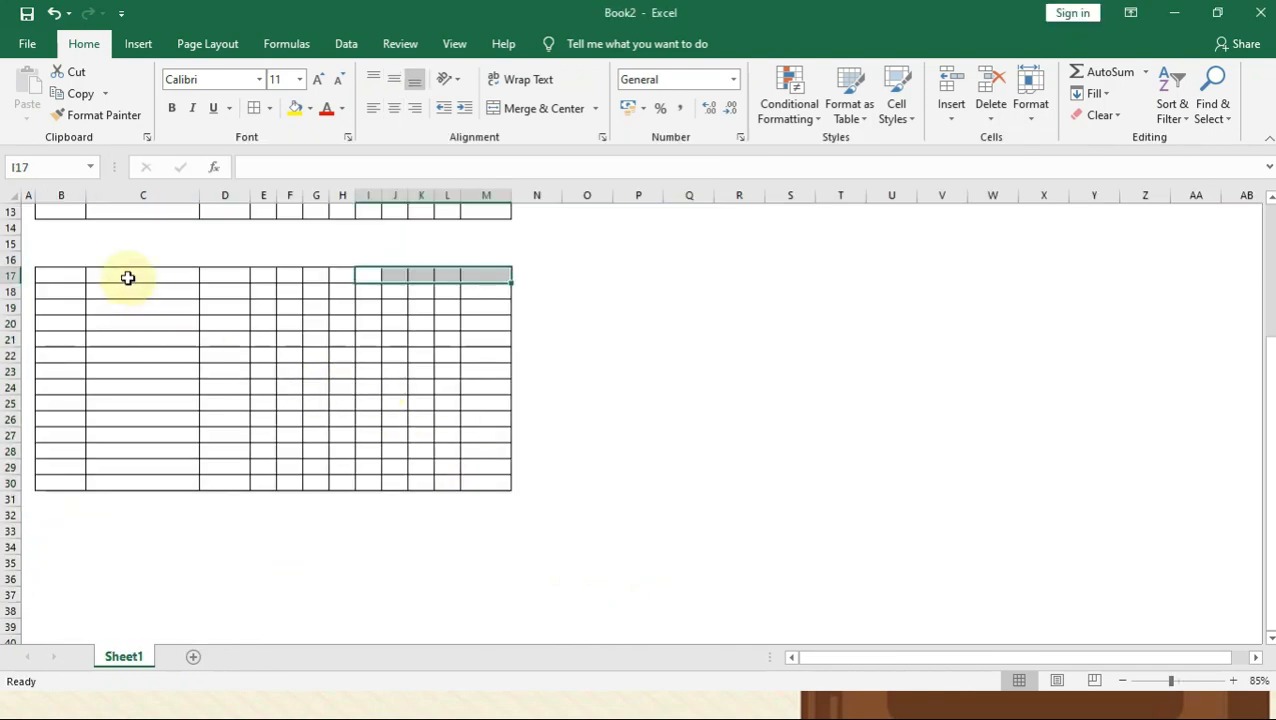
# - Undo the B17:M30 borders in Book2, and apply all borders and Merge & Center to B17:H17 only
pyautogui.moveTo(63, 275); pyautogui.dragTo(456, 343)
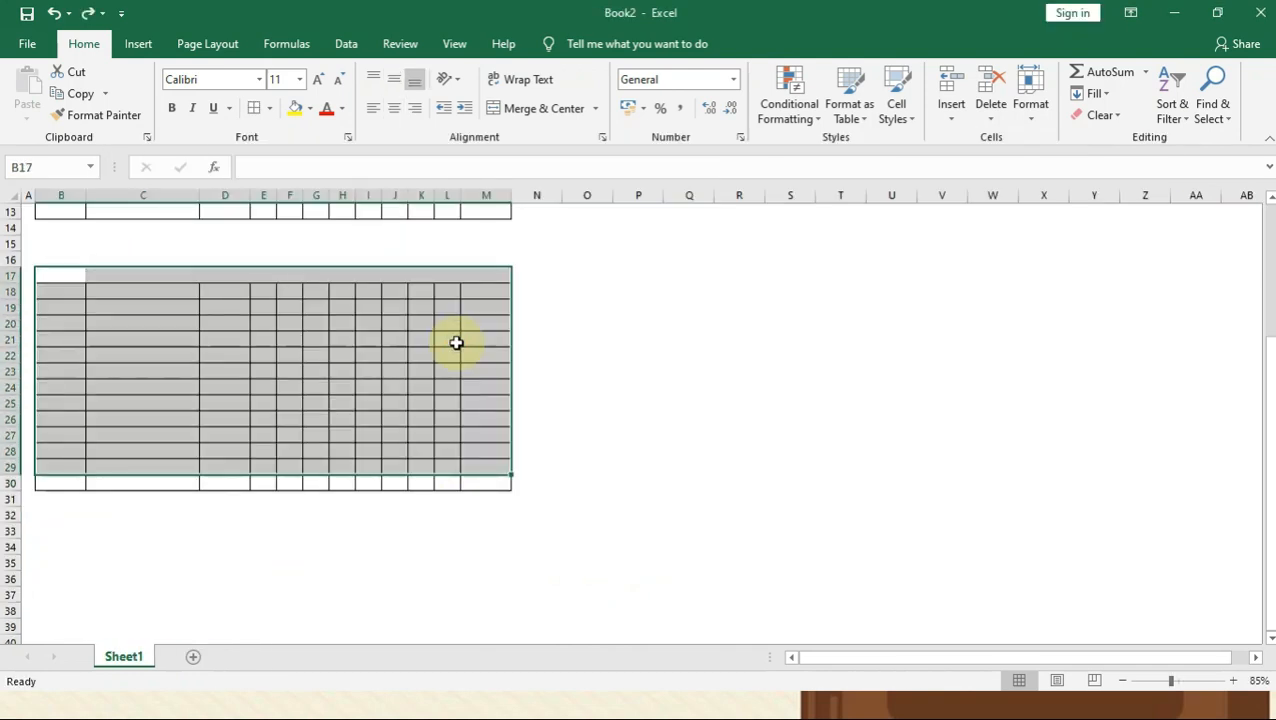
pyautogui.click(445, 357)
pyautogui.moveTo(60, 276); pyautogui.dragTo(342, 275)
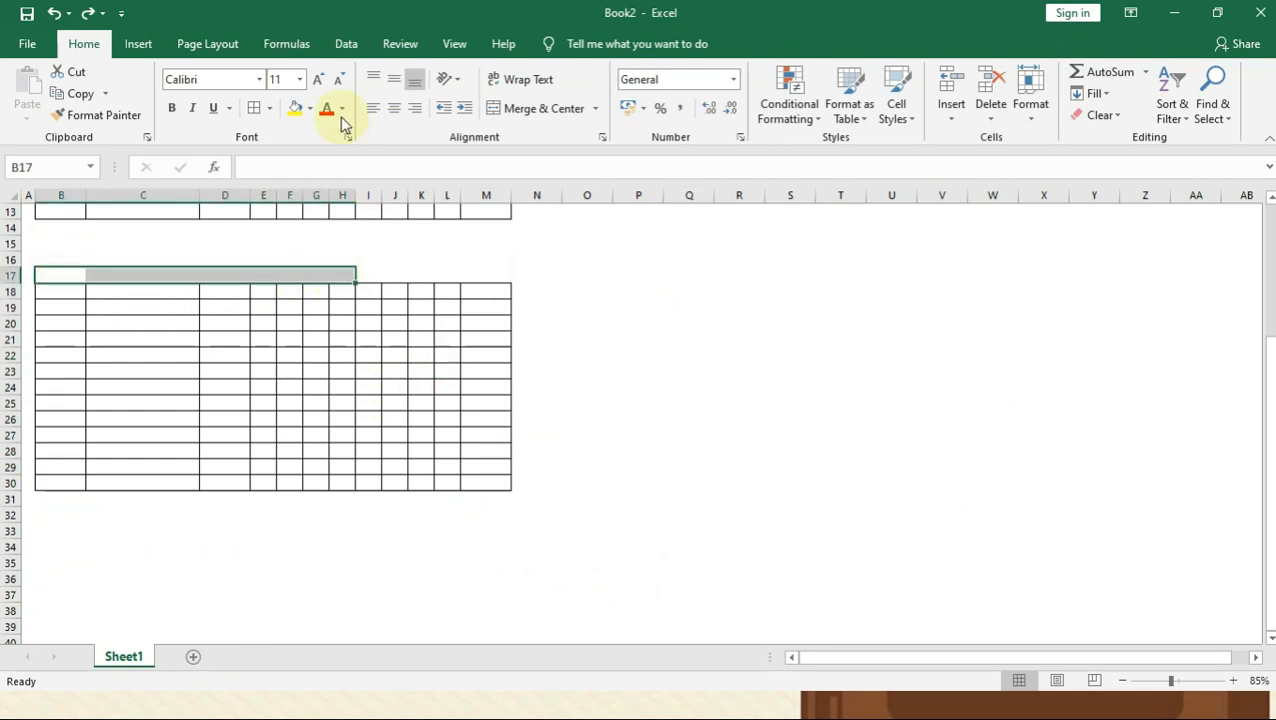
pyautogui.click(543, 110)
pyautogui.click(600, 342)
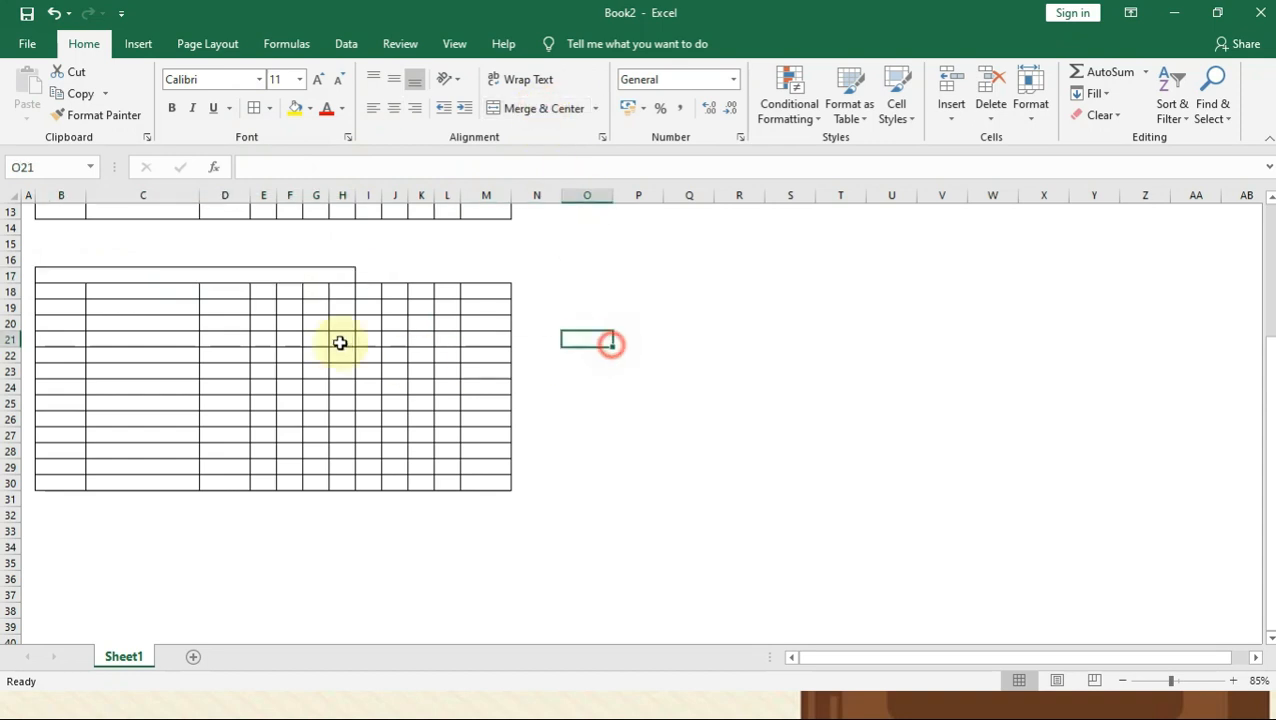
# - Examine the shaded headers, Total columns and merged Nama Tim cell of both score tables in Tugas Modul 8
pyautogui.click(251, 272)
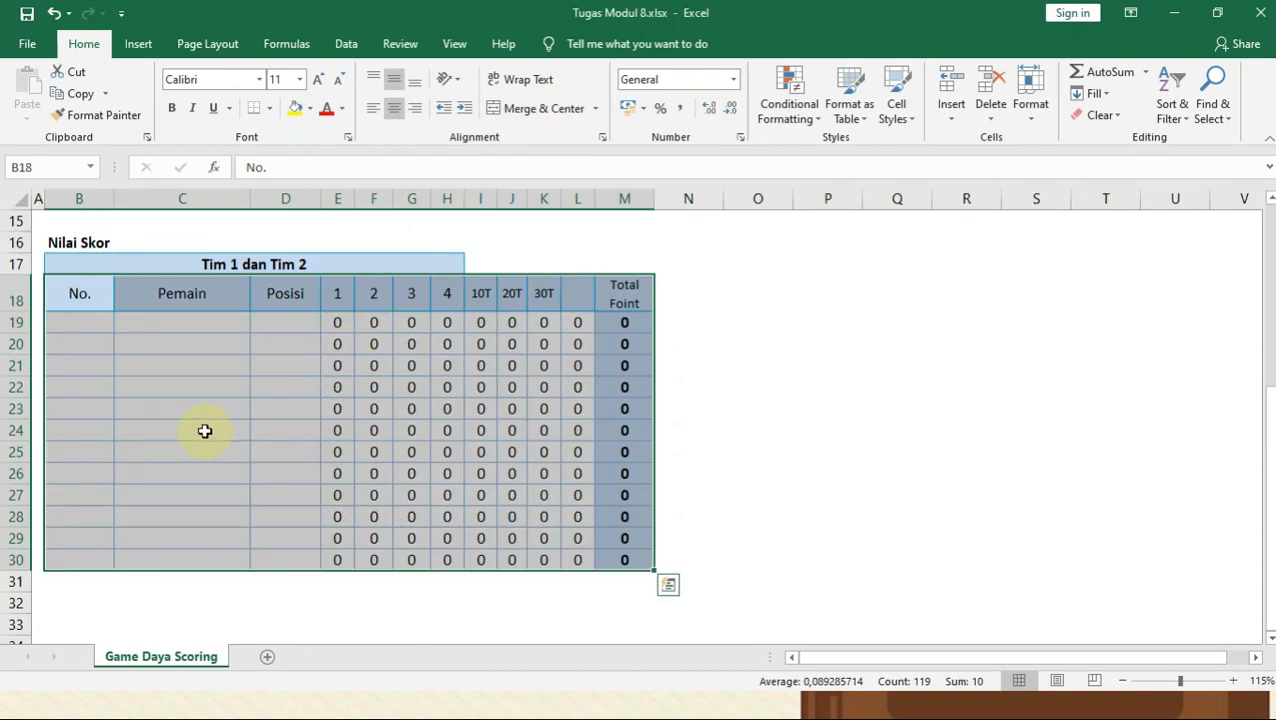
pyautogui.click(204, 431)
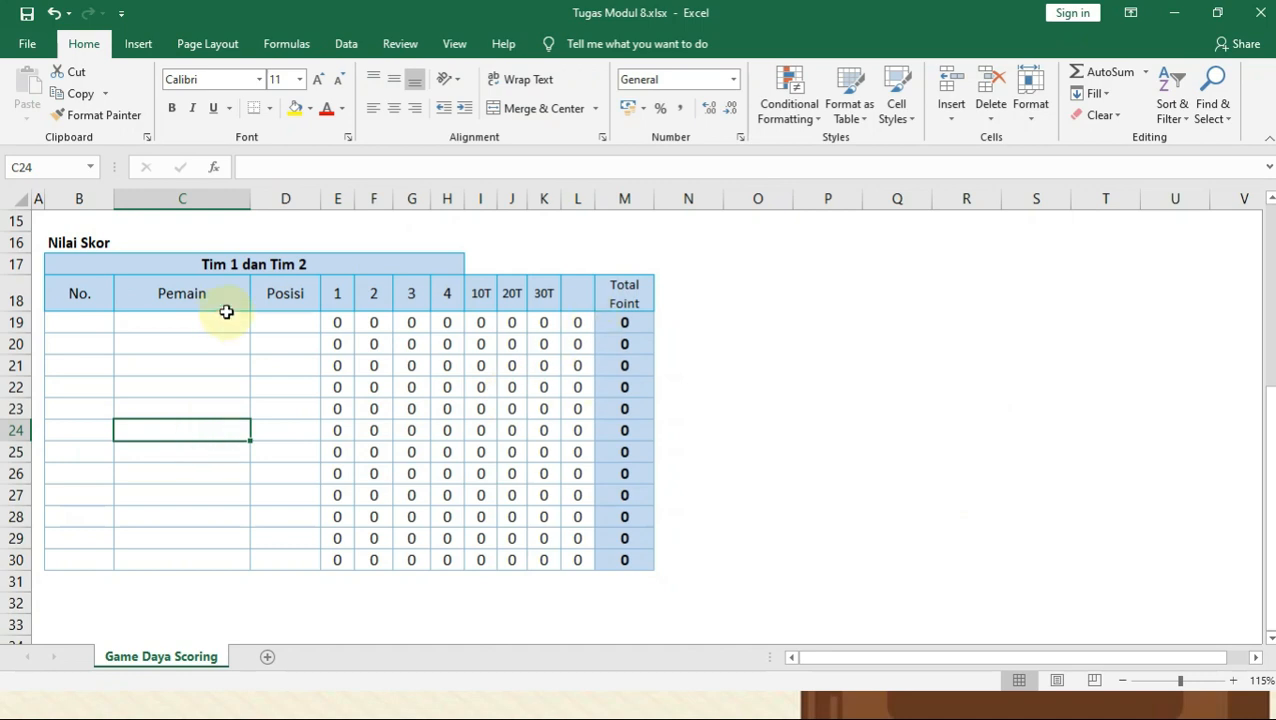
pyautogui.scroll(4, 300, 441)
pyautogui.scroll(1, 300, 441)
pyautogui.scroll(-2, 299, 441)
pyautogui.scroll(2, 299, 441)
pyautogui.scroll(-2, 298, 452)
pyautogui.scroll(2, 298, 452)
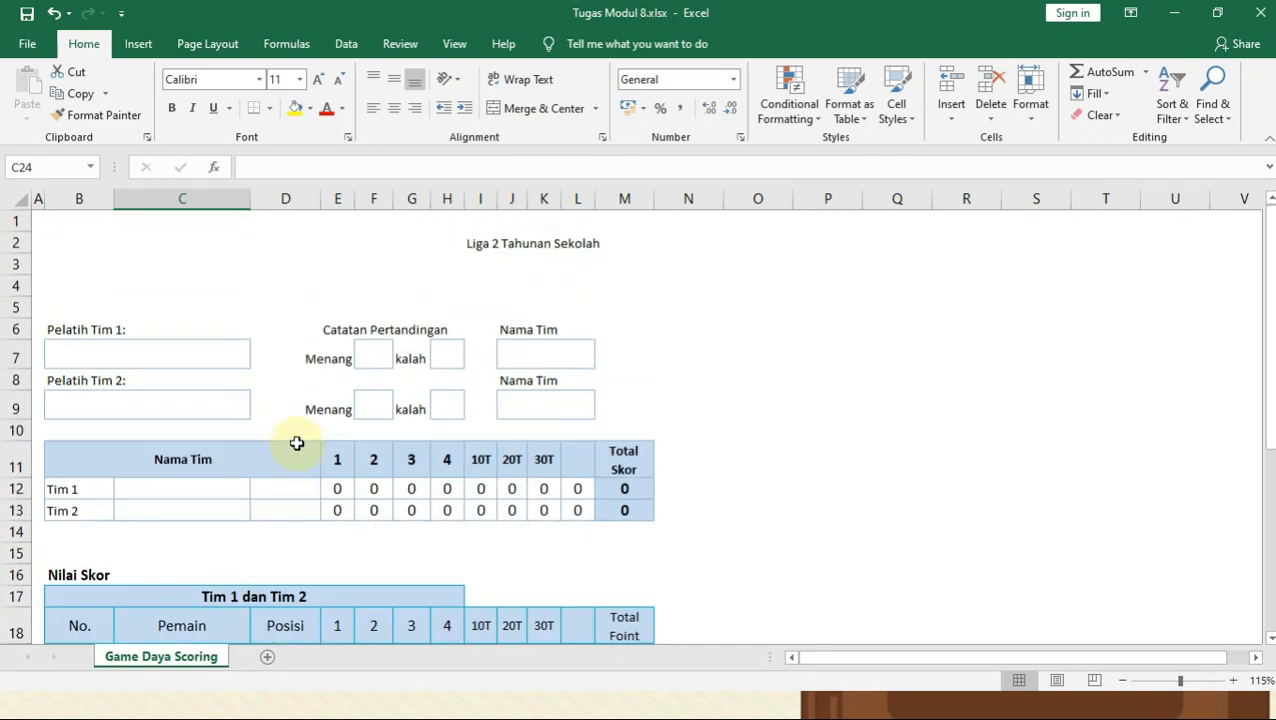
pyautogui.scroll(-1, 297, 443)
pyautogui.click(114, 397)
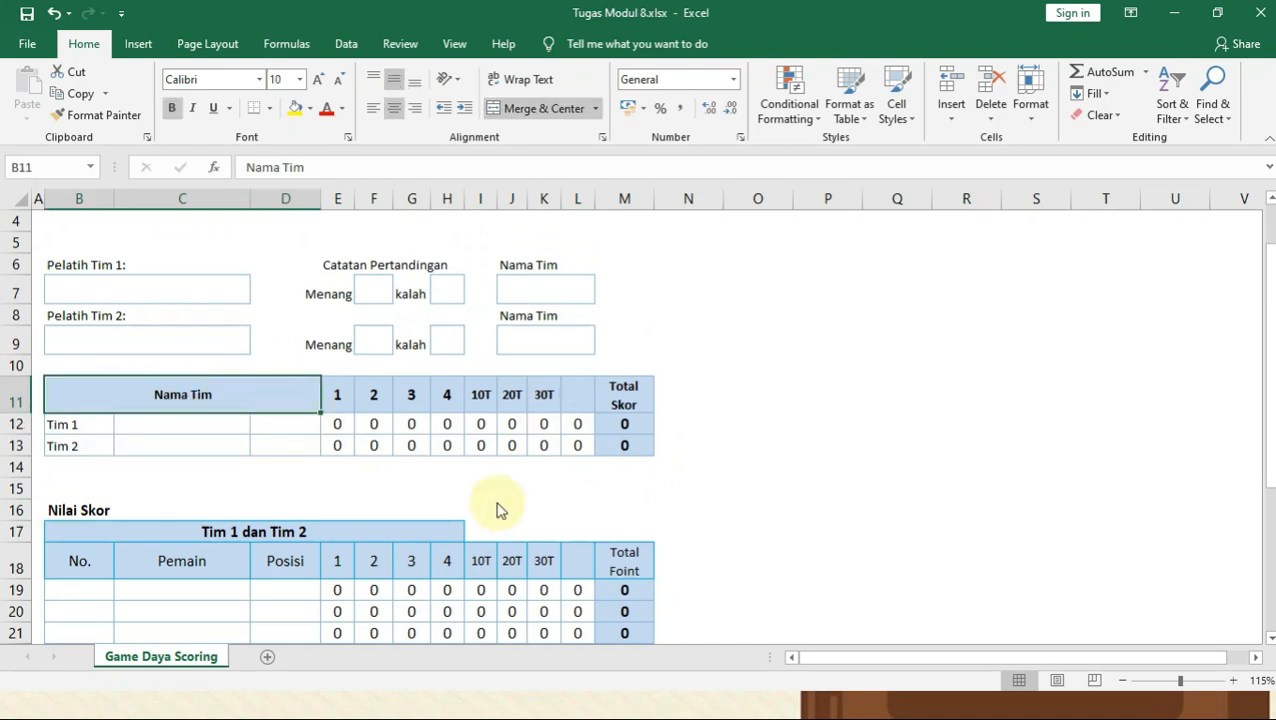
# - Compare the upper score table and entry boxes in Book2 with the Nama Tim table and Pelatih boxes in Tugas Modul 8
pyautogui.hotkey('alt', 'Tab')
pyautogui.scroll(4, 169, 388)
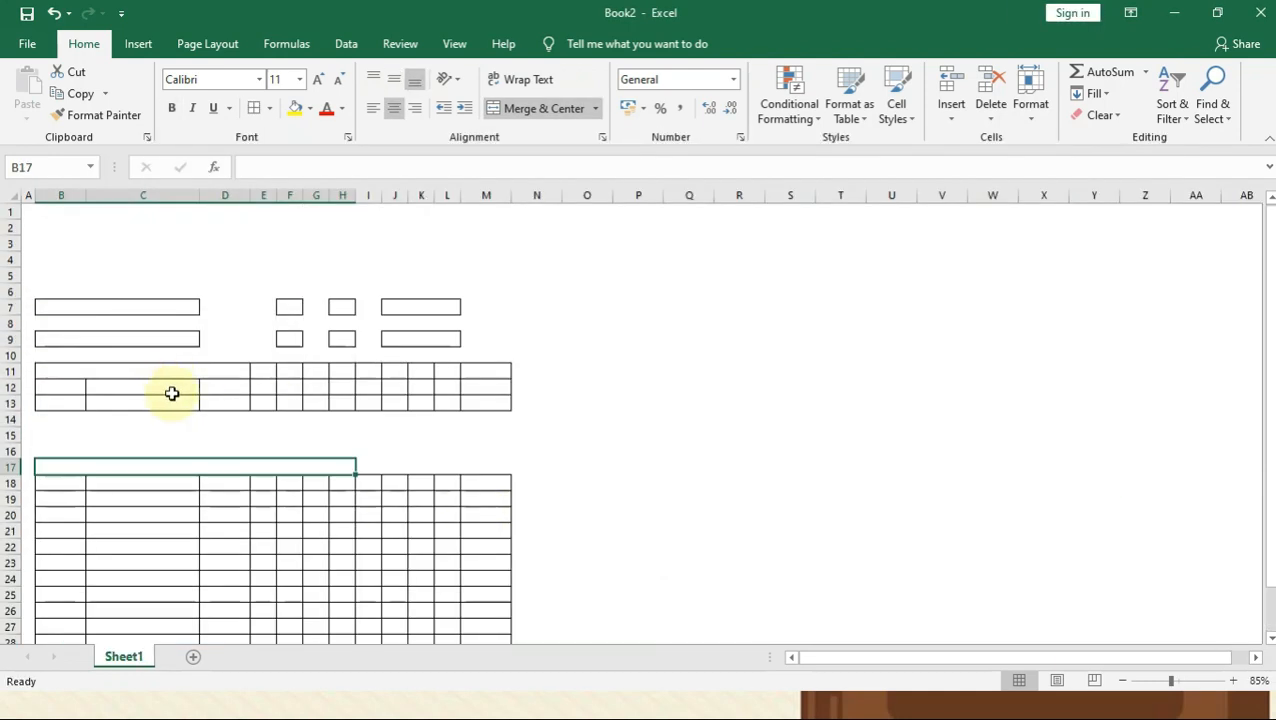
pyautogui.hotkey('alt', 'Tab')
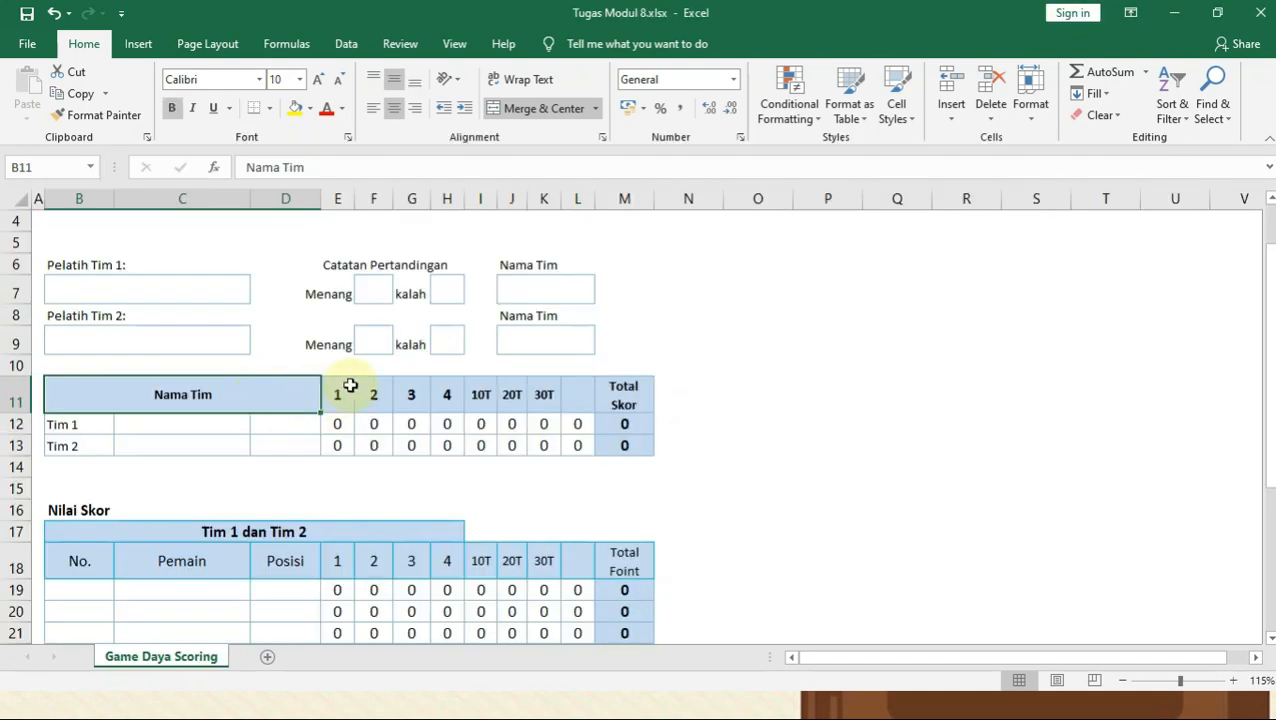
pyautogui.click(77, 288)
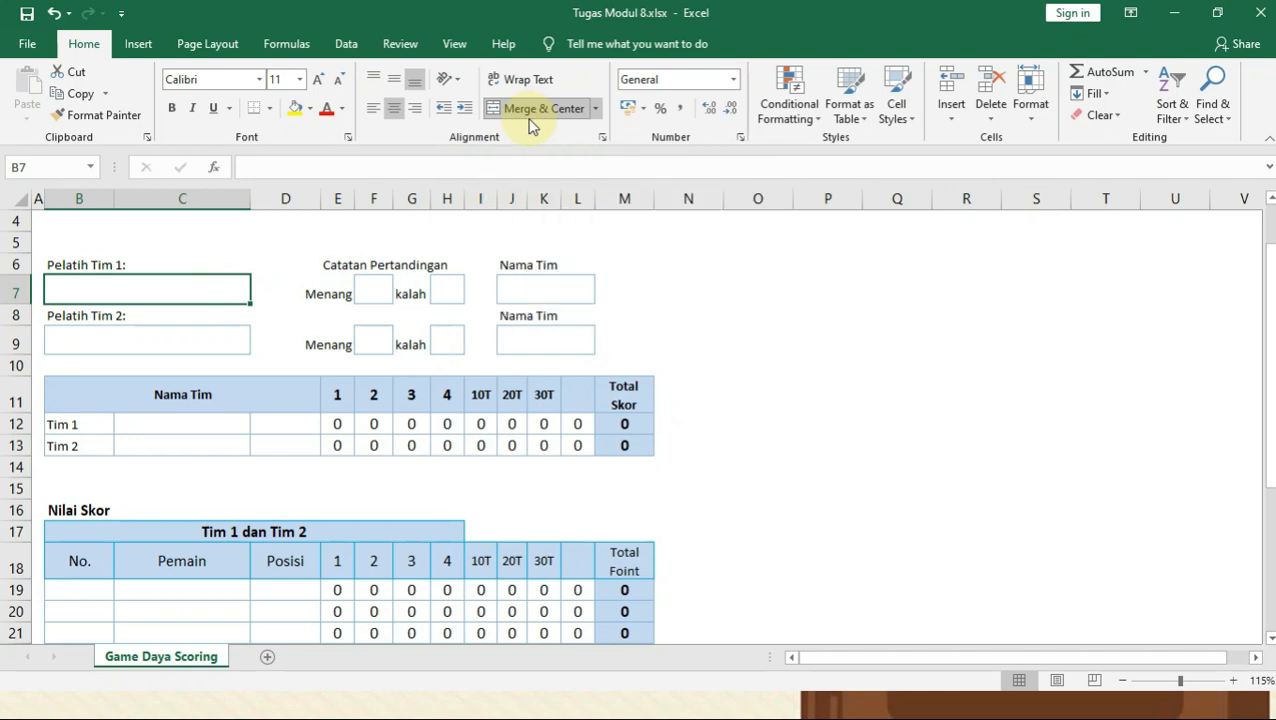
# - In Book2, fill the upper table's header row B11:M11 and its last column M11:M13 with light blue
pyautogui.hotkey('alt', 'Tab')
pyautogui.moveTo(73, 380); pyautogui.dragTo(472, 380)
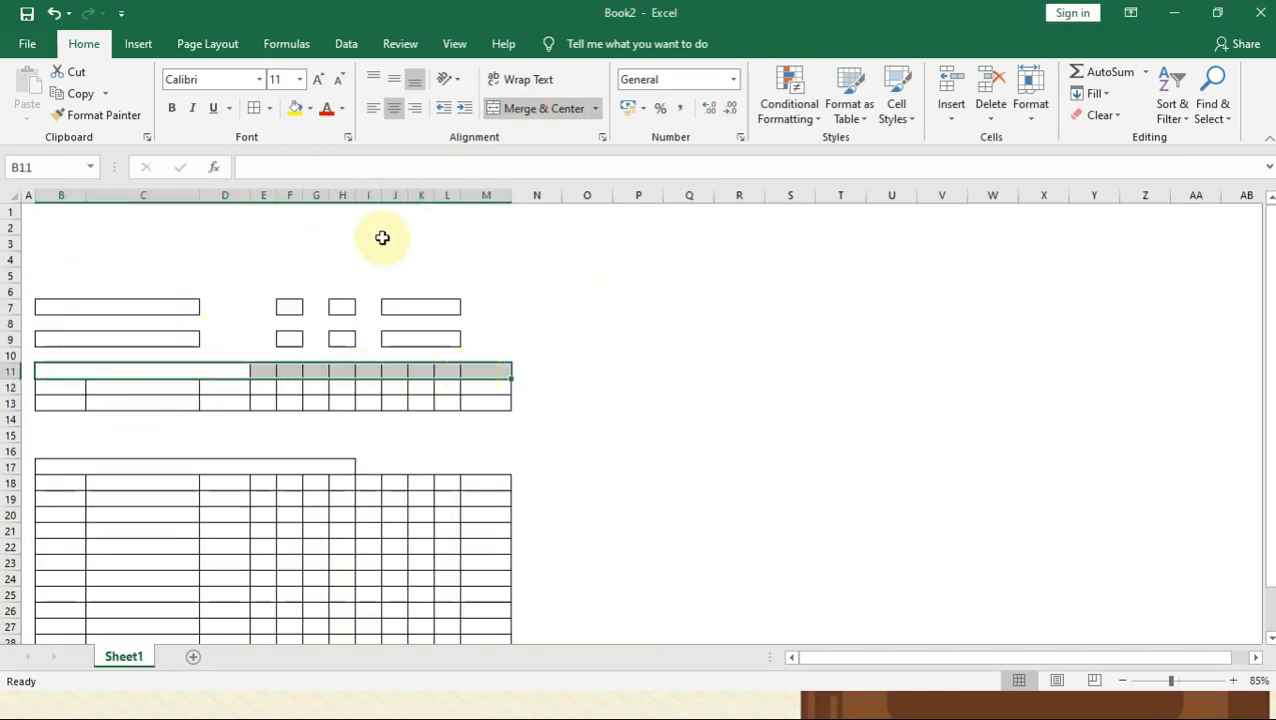
pyautogui.click(311, 110)
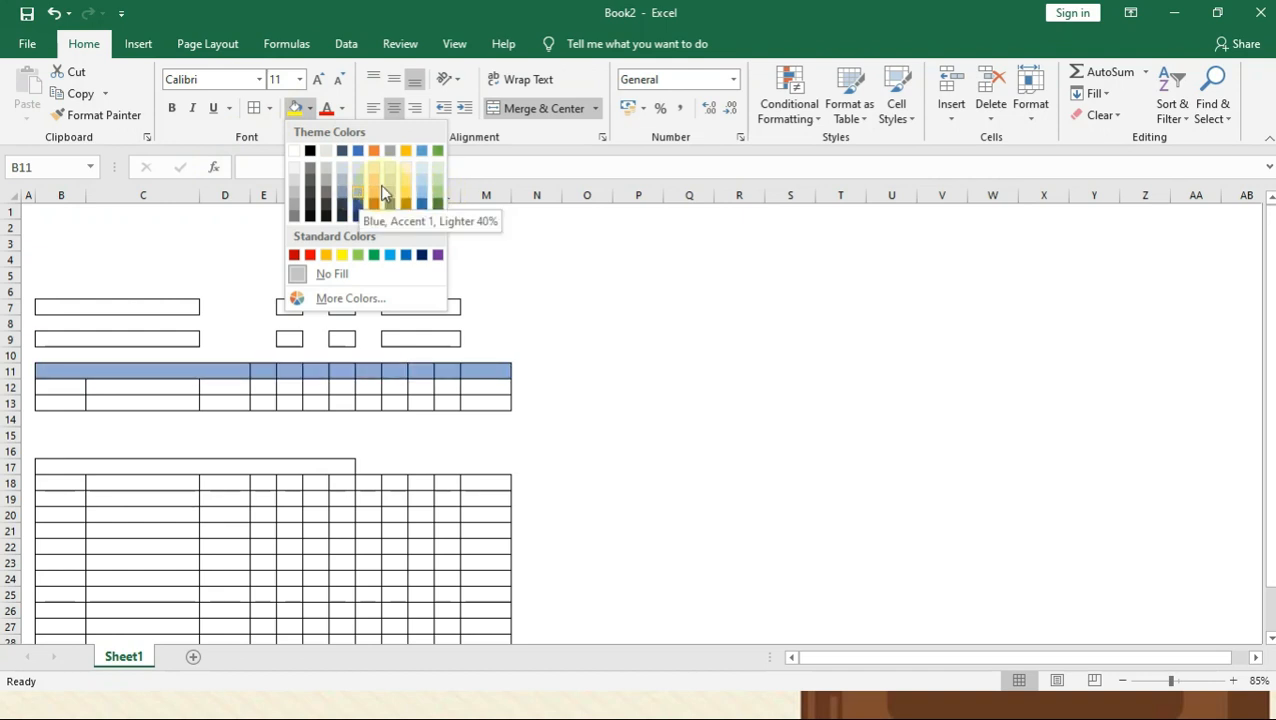
pyautogui.click(421, 180)
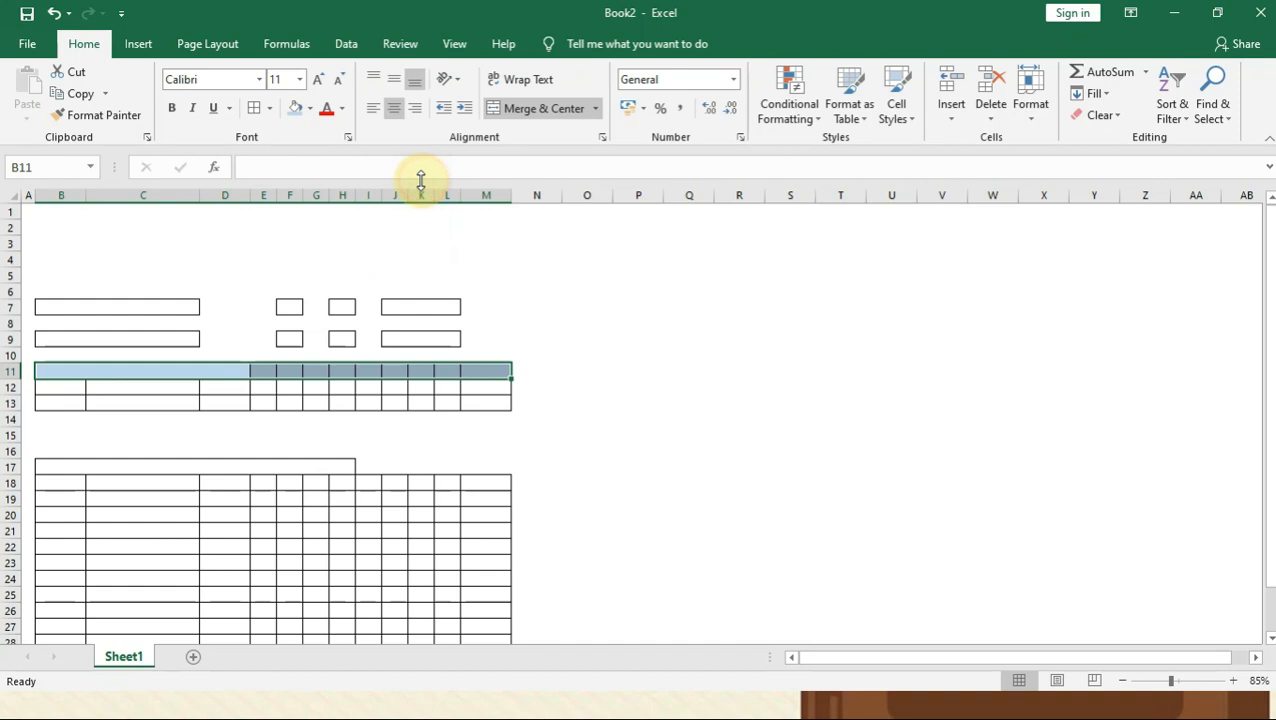
pyautogui.click(575, 437)
pyautogui.moveTo(493, 379); pyautogui.dragTo(500, 403)
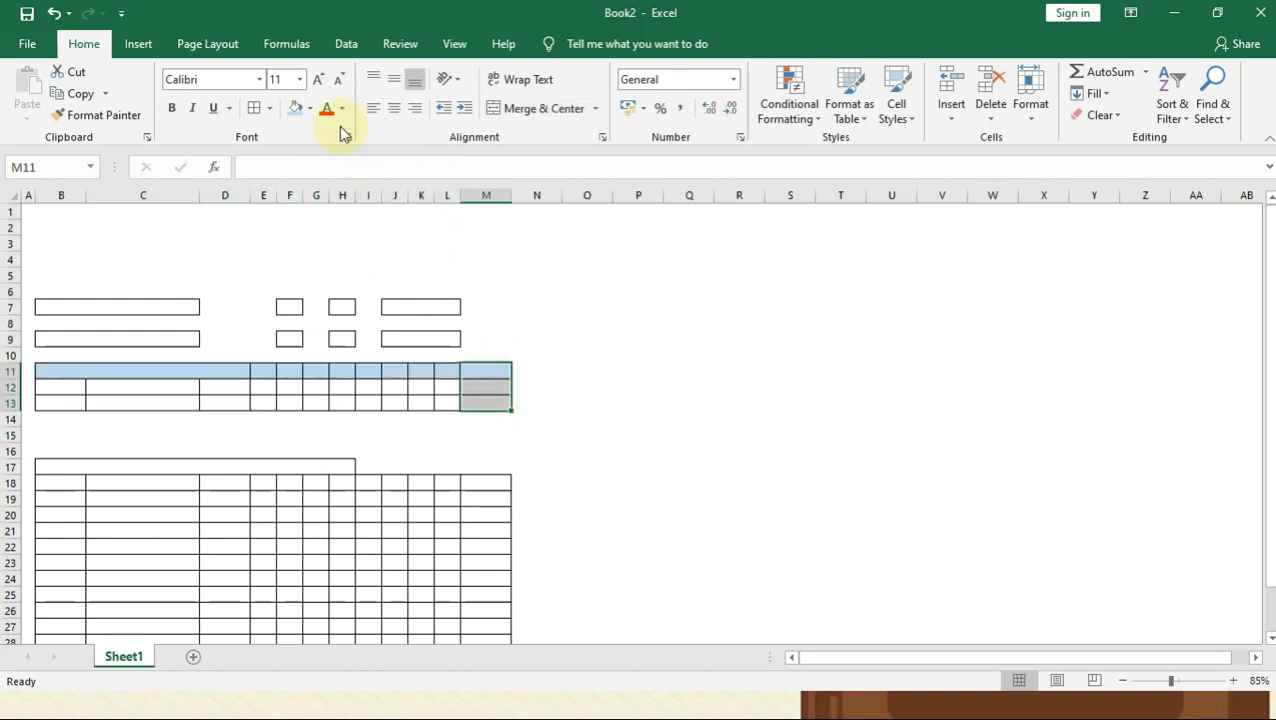
pyautogui.click(299, 112)
# - Apply the same light blue fill to the lower table's merged header B17:H17 and header row B18:M18
pyautogui.scroll(-2, 299, 432)
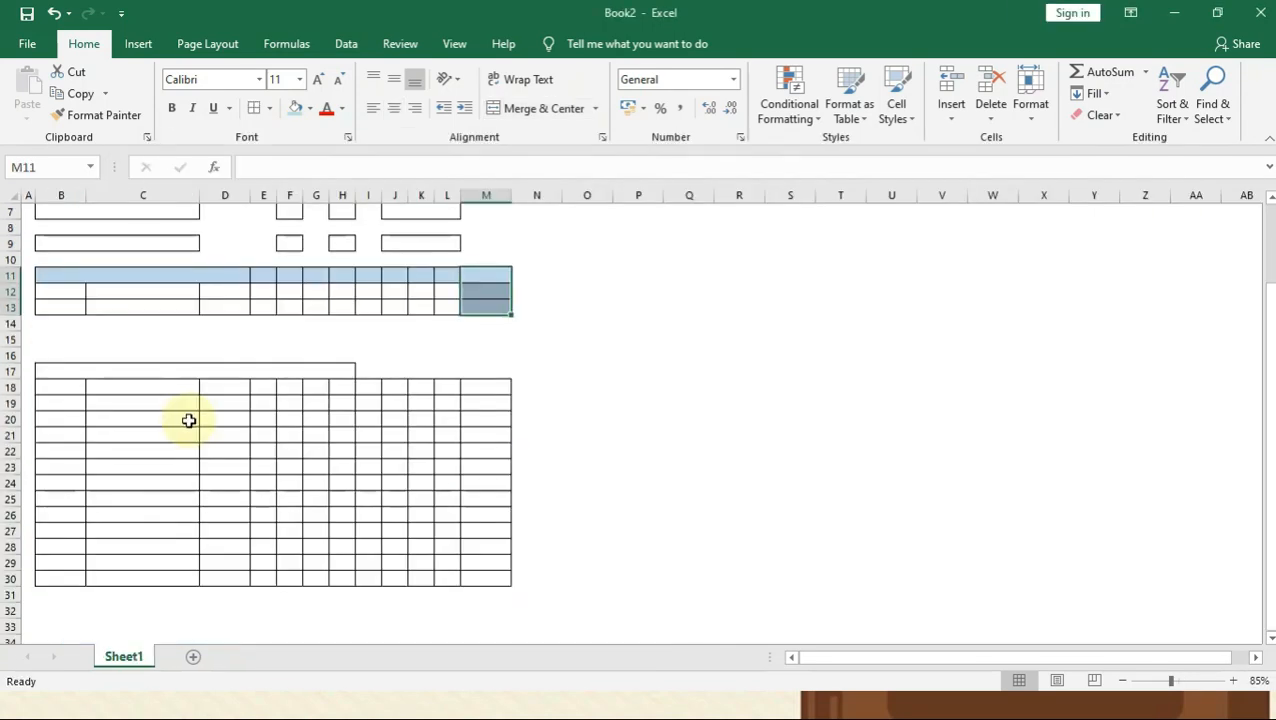
pyautogui.moveTo(128, 371)
pyautogui.mouseDown()
pyautogui.moveTo(256, 396)
pyautogui.moveTo(473, 387)
pyautogui.mouseUp()
pyautogui.click(423, 366)
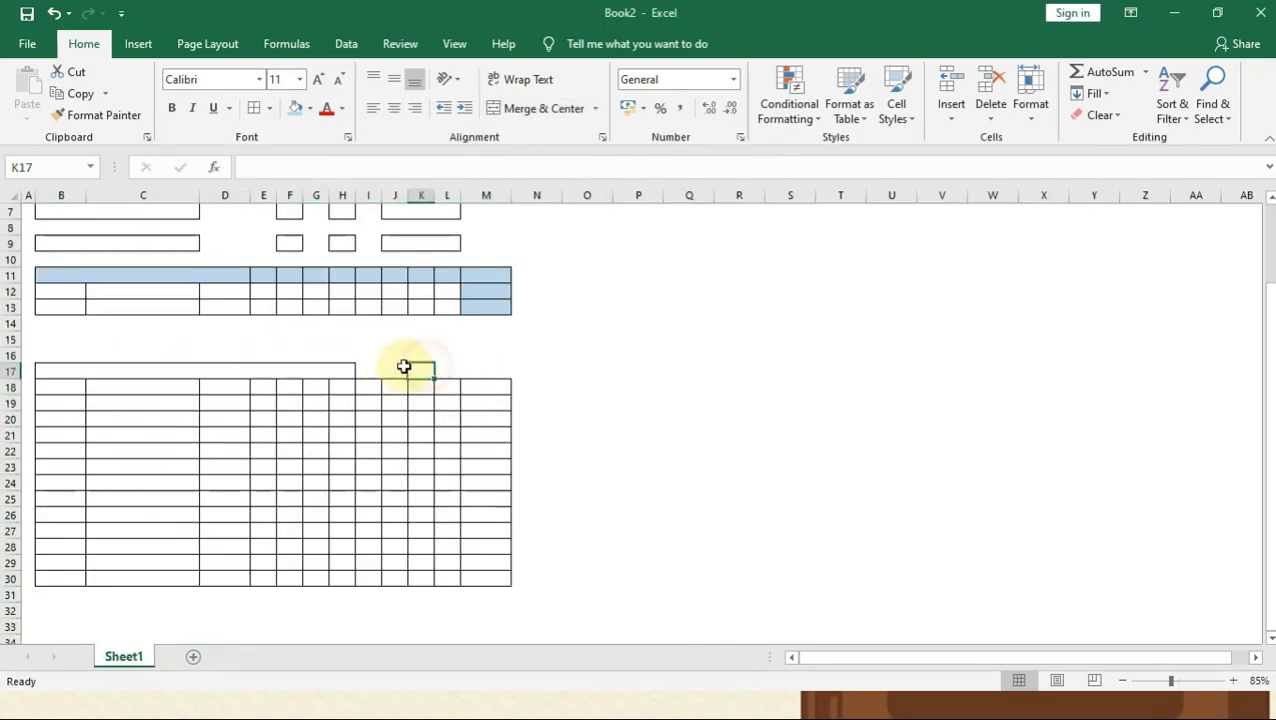
pyautogui.click(190, 372)
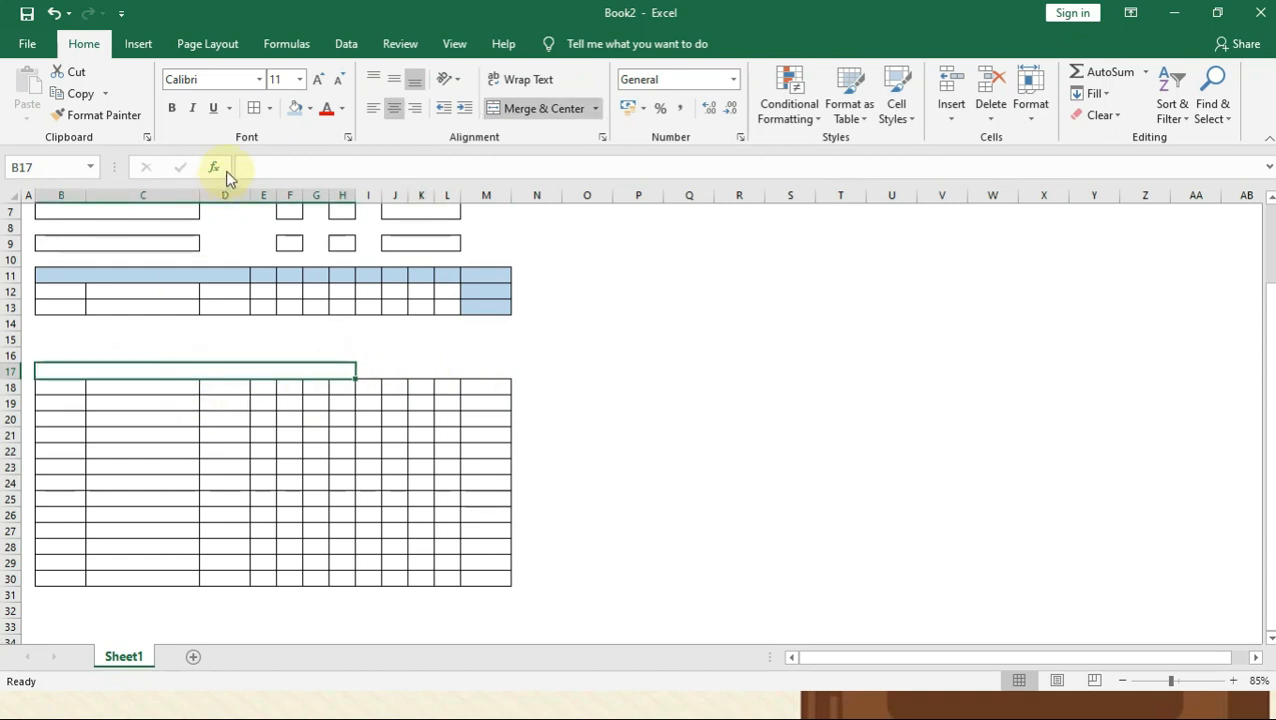
pyautogui.click(296, 109)
pyautogui.moveTo(68, 388); pyautogui.dragTo(490, 390)
pyautogui.click(298, 110)
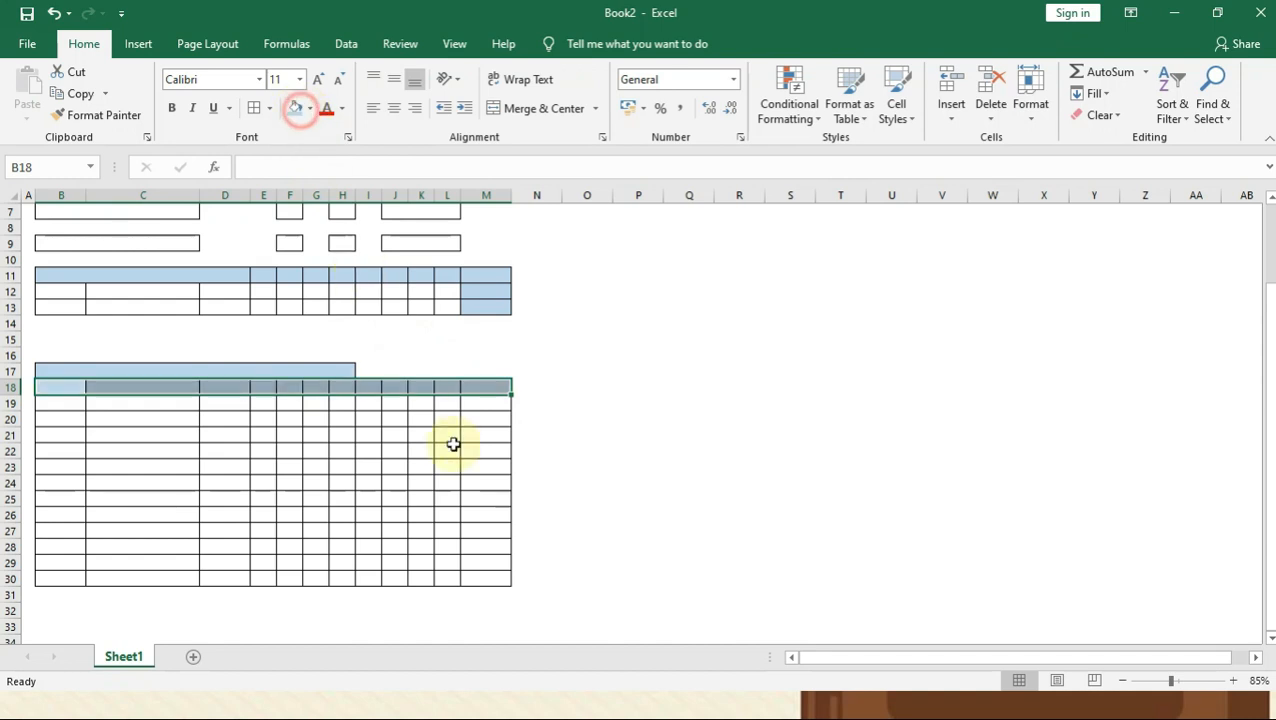
# - Fill the lower table's last column M18:M30 with the same light blue
pyautogui.moveTo(487, 388); pyautogui.dragTo(484, 562)
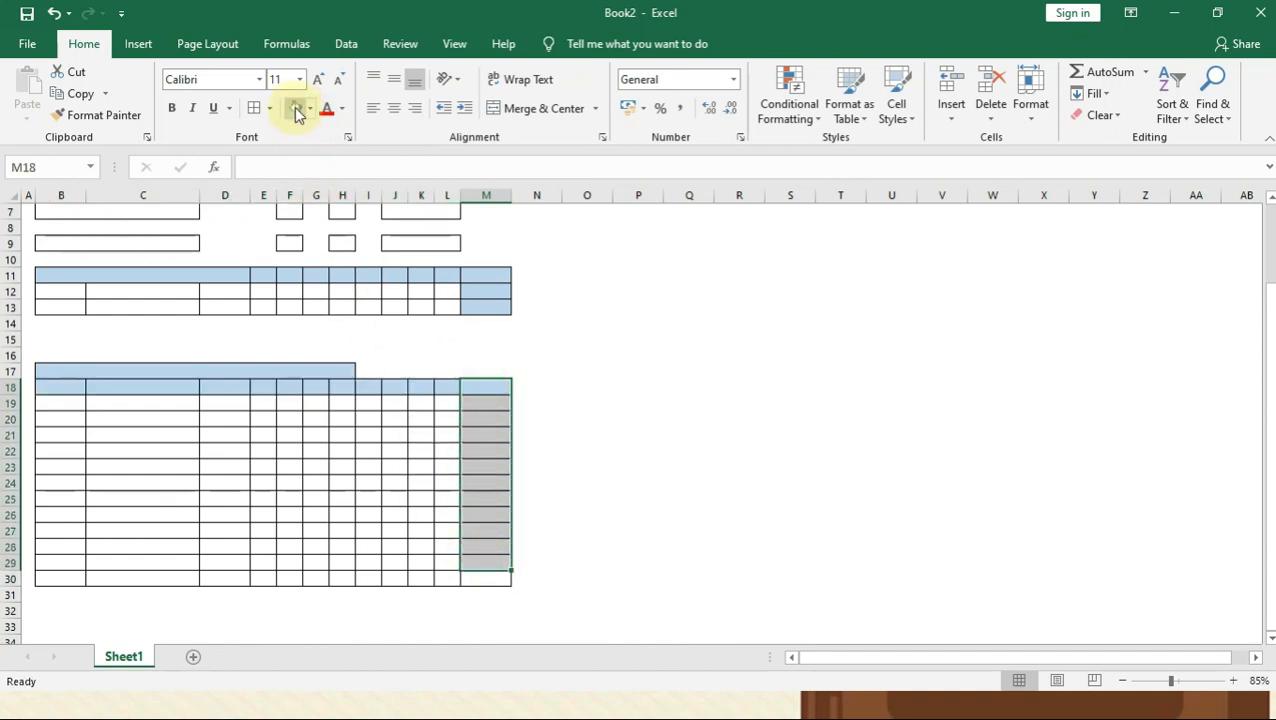
pyautogui.hotkey('shift', 'Down')
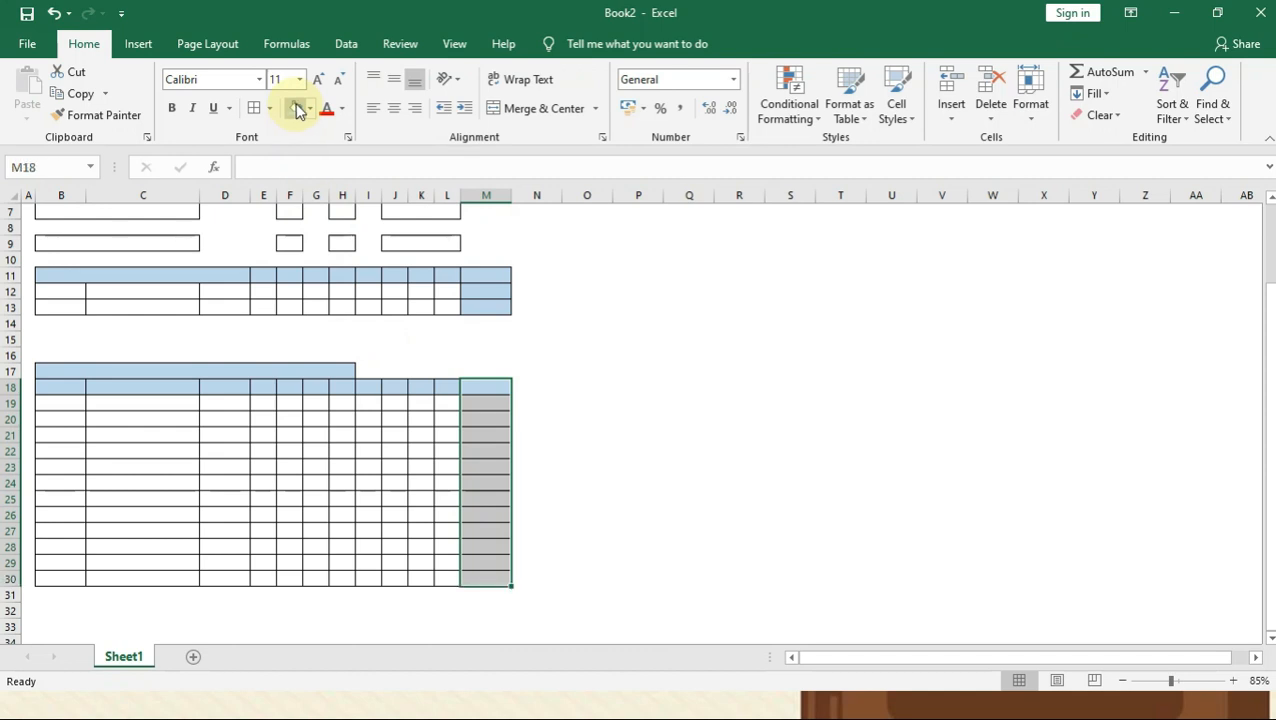
pyautogui.click(302, 122)
pyautogui.click(638, 435)
pyautogui.scroll(2, 604, 450)
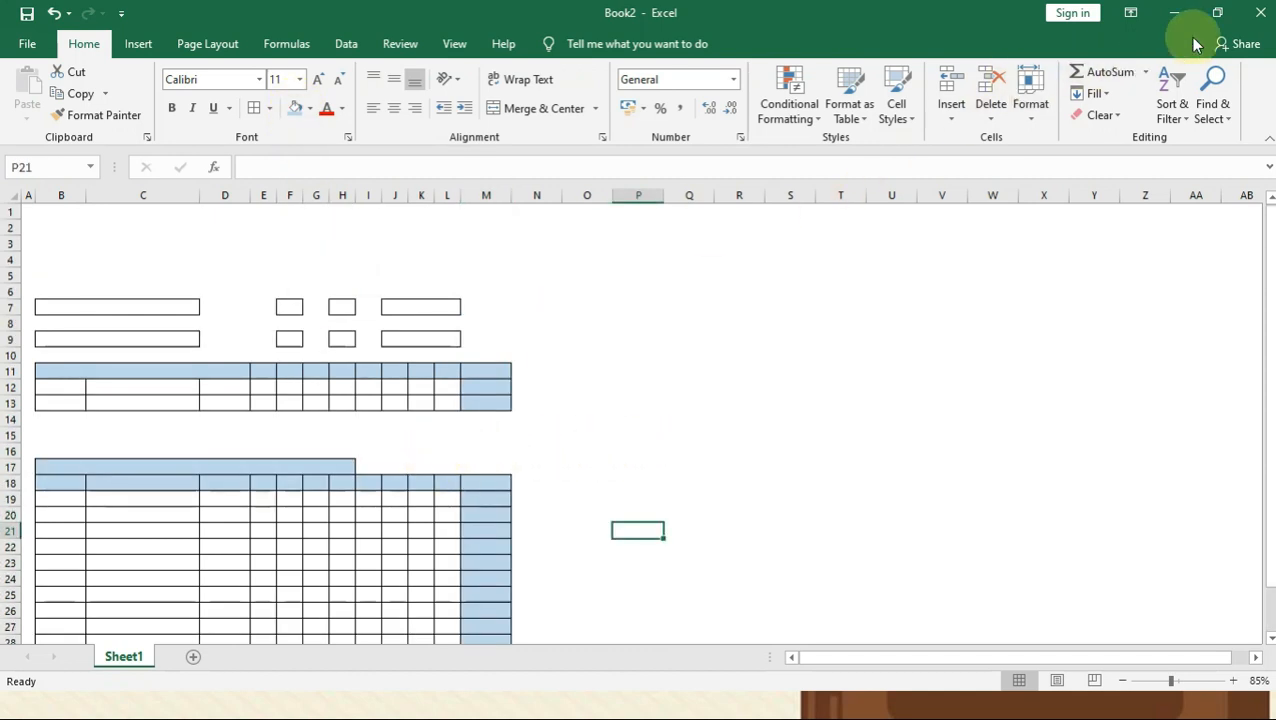
# - Try placing a reduced Book2 window over the Tugas Modul 8 window to view both sheets together
pyautogui.click(1220, 14)
pyautogui.moveTo(639, 249); pyautogui.dragTo(844, 50)
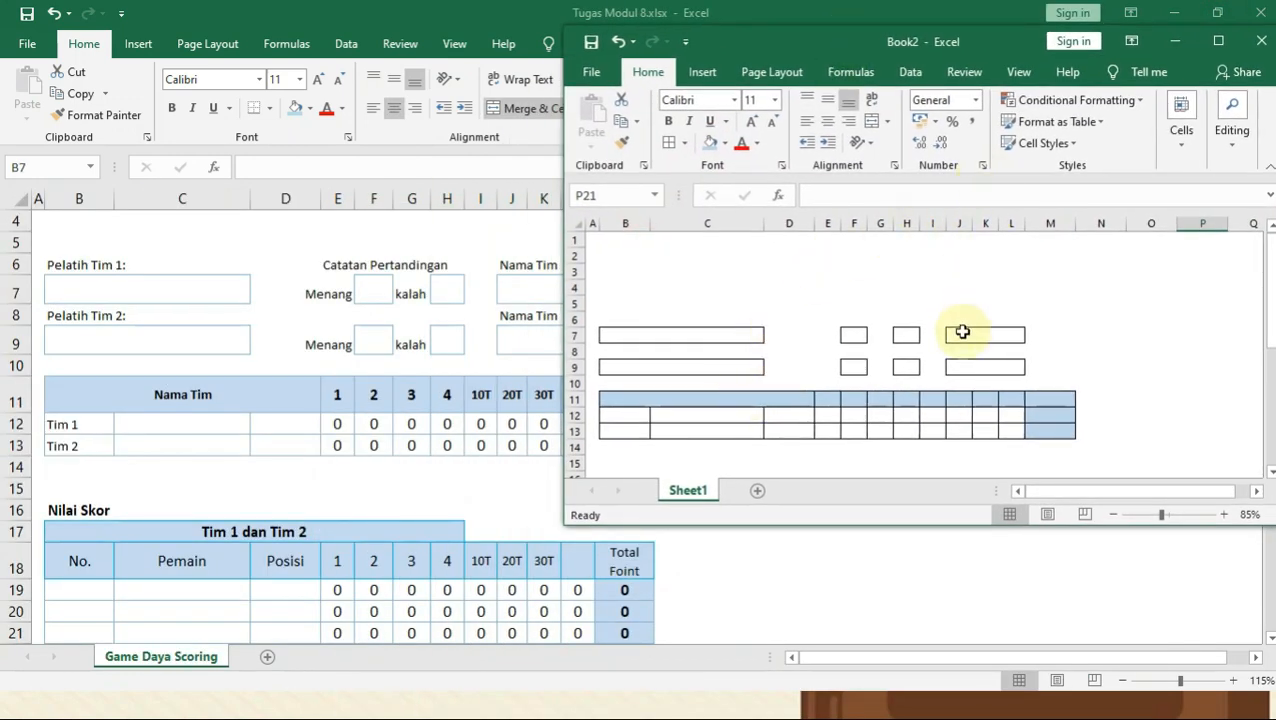
pyautogui.scroll(-3, 961, 331)
pyautogui.click(352, 477)
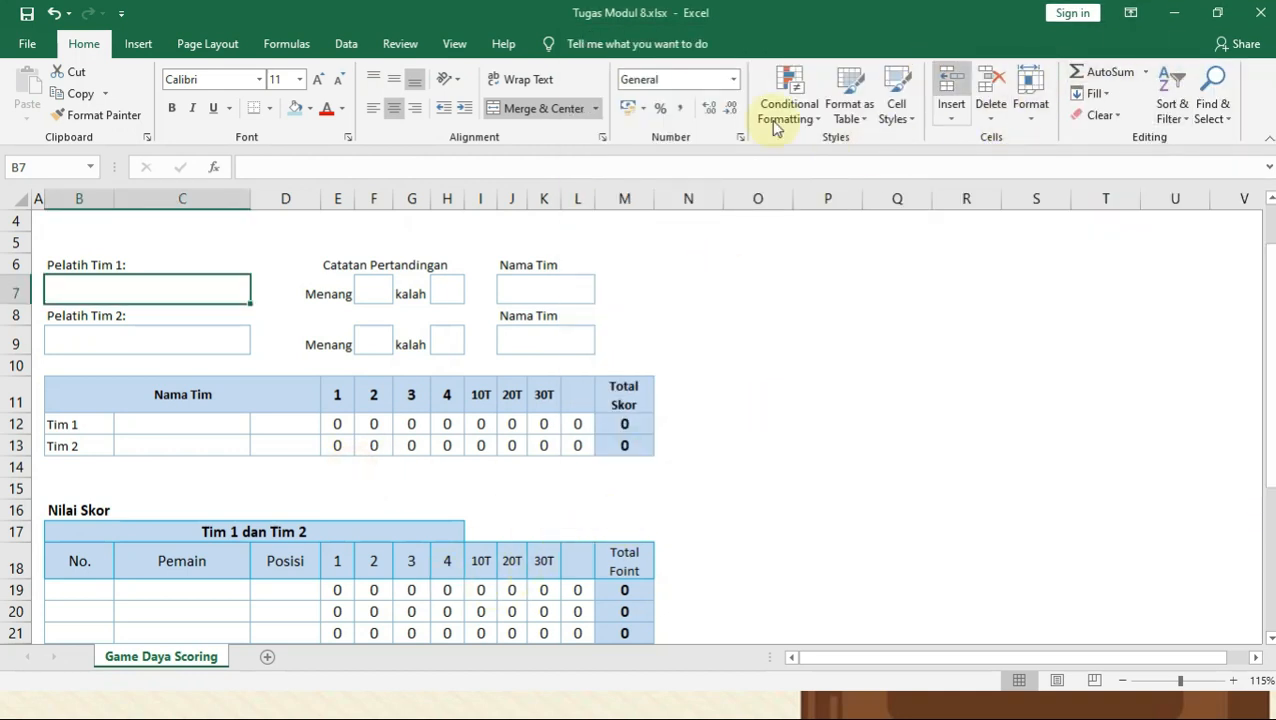
# - Arrange all open workbook windows vertically so that Tugas Modul 8 and Book2 sit side by side
pyautogui.click(459, 43)
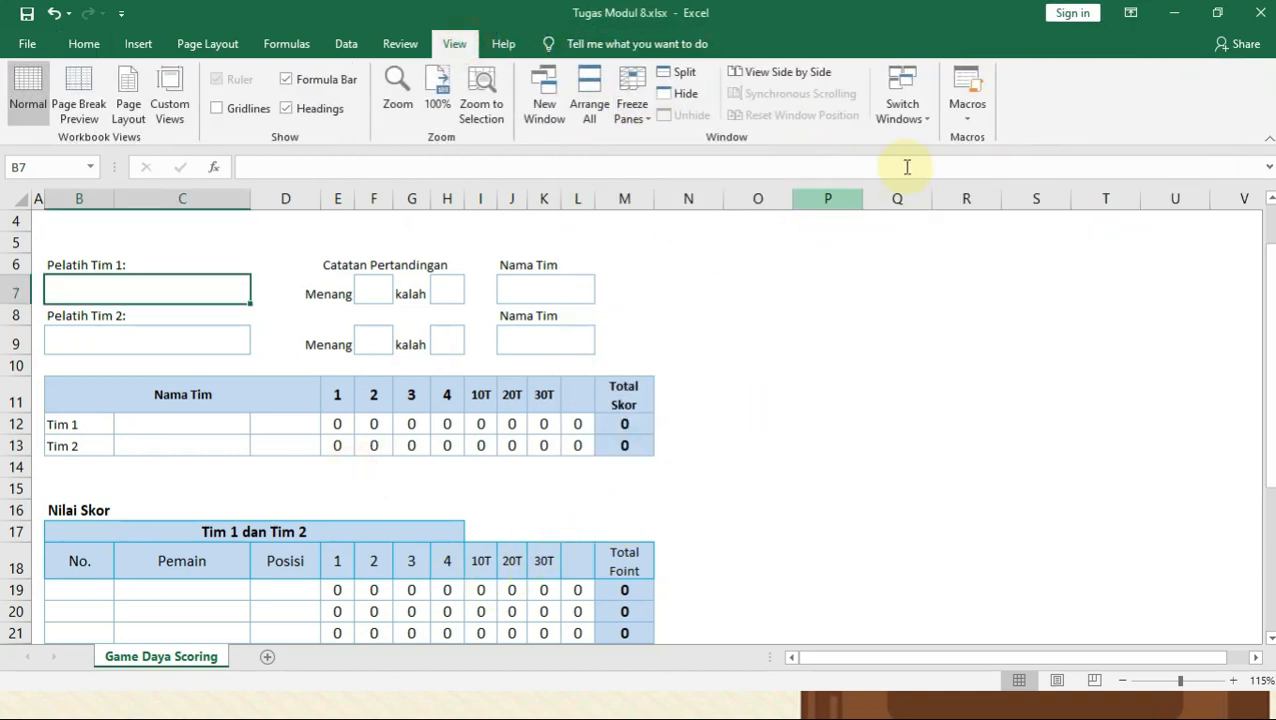
pyautogui.click(582, 114)
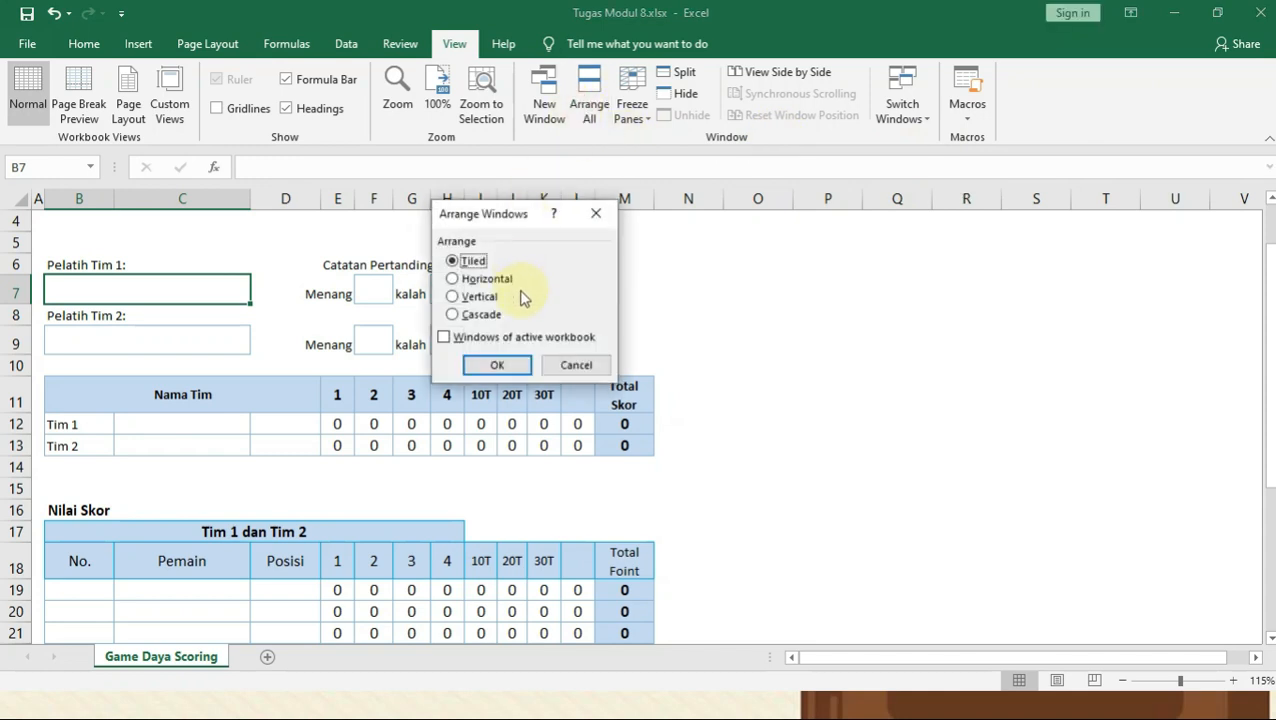
pyautogui.click(478, 297)
pyautogui.click(497, 364)
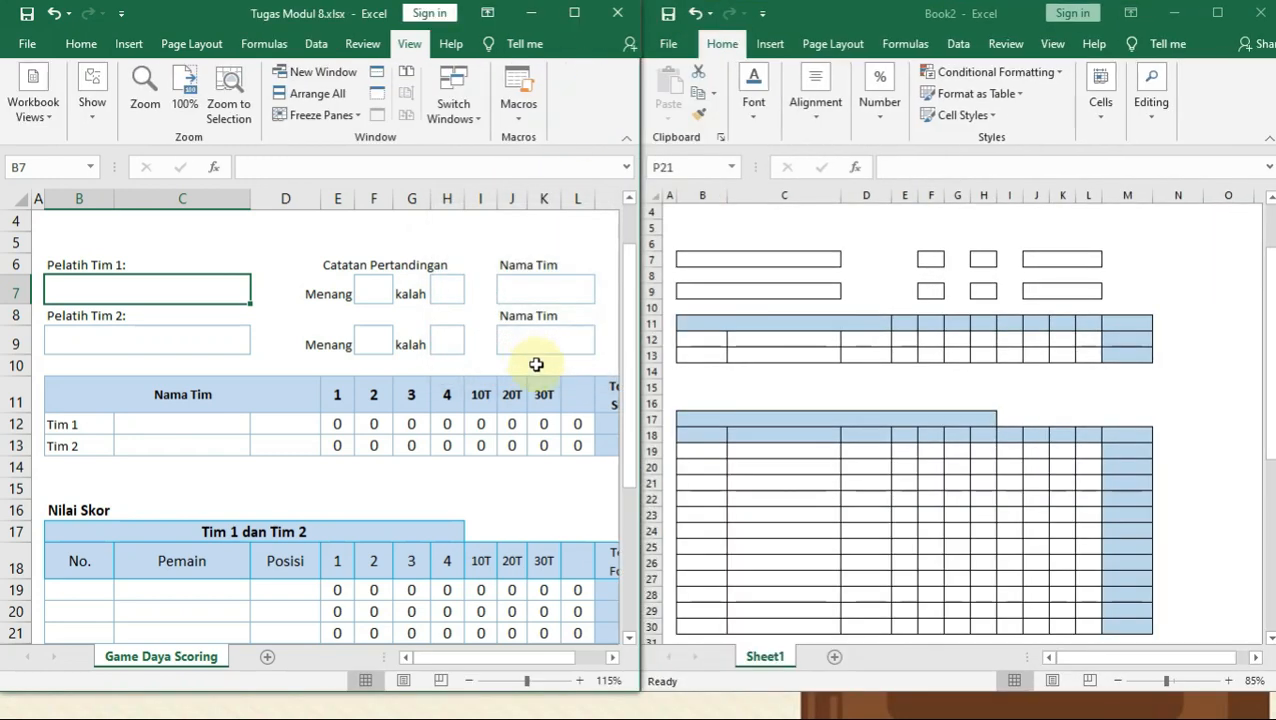
# - Compare the full table layouts of both workbooks side by side, with Tugas Modul 8 at 70% zoom and Book2 at 85%
pyautogui.click(388, 386)
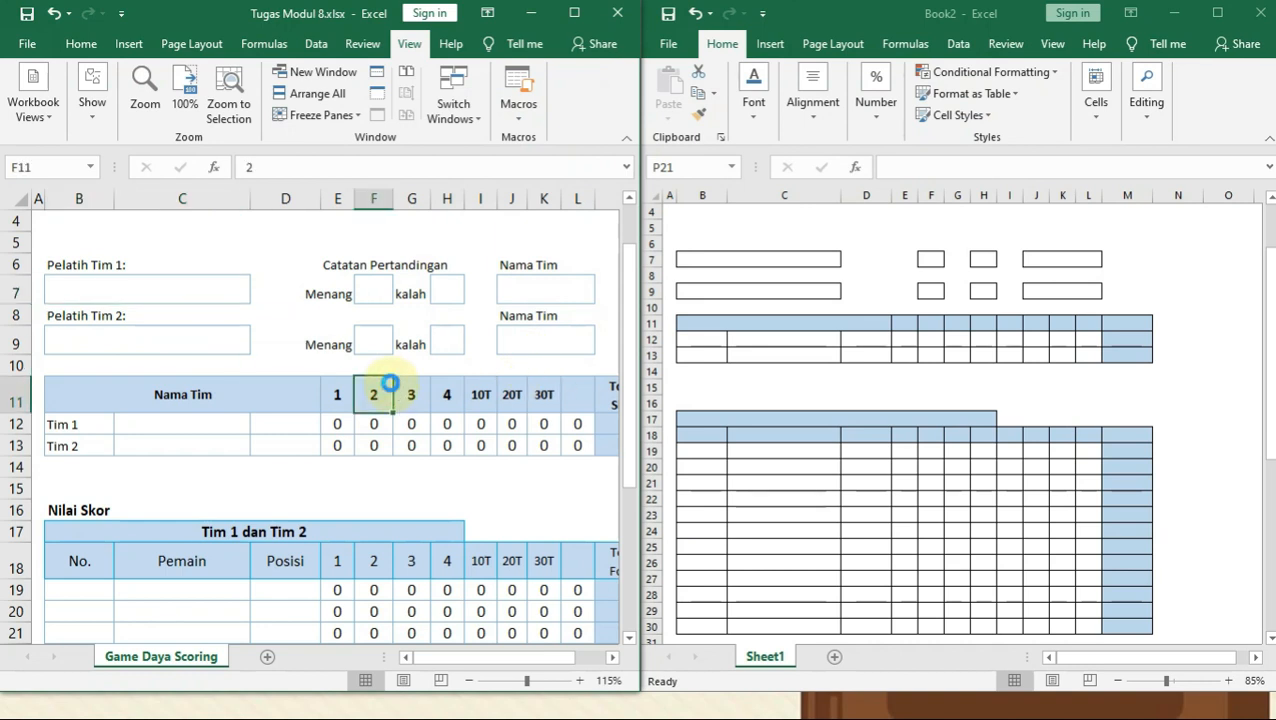
pyautogui.keyDown('ctrl'); pyautogui.scroll(-2, 390, 383); pyautogui.keyUp('ctrl')
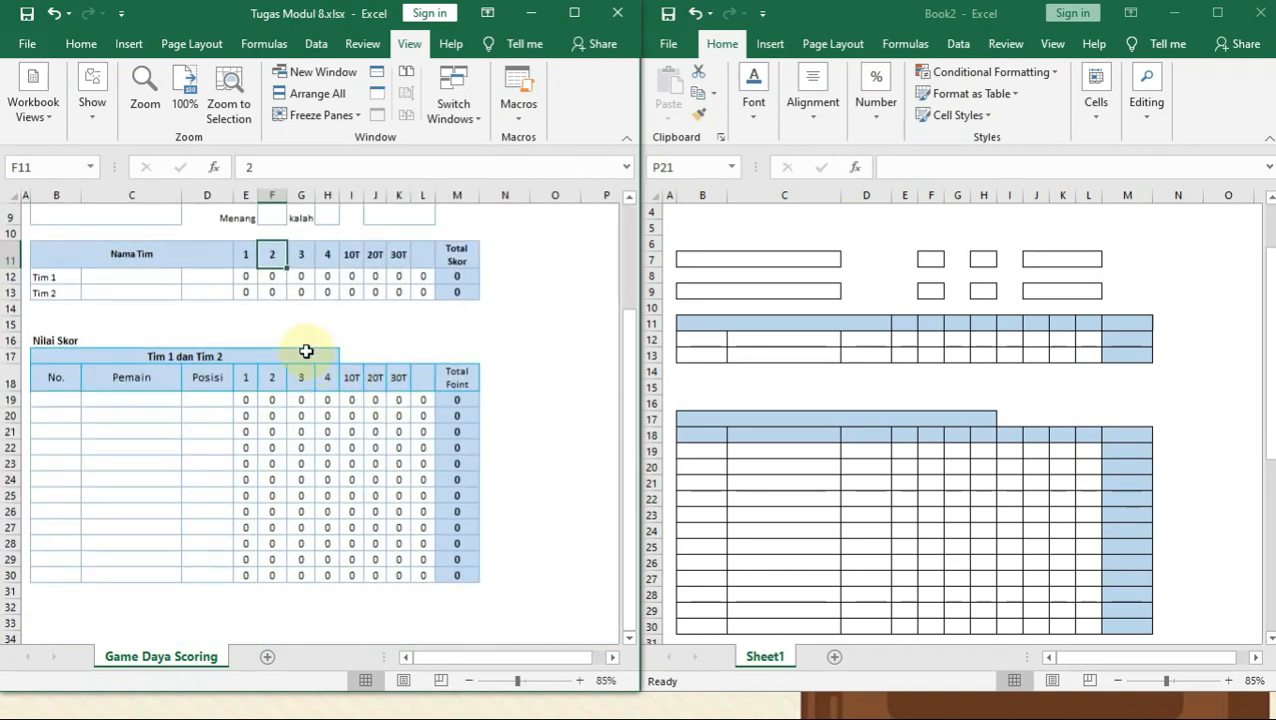
pyautogui.scroll(3, 306, 351)
pyautogui.keyDown('ctrl'); pyautogui.scroll(-1, 889, 376); pyautogui.keyUp('ctrl')
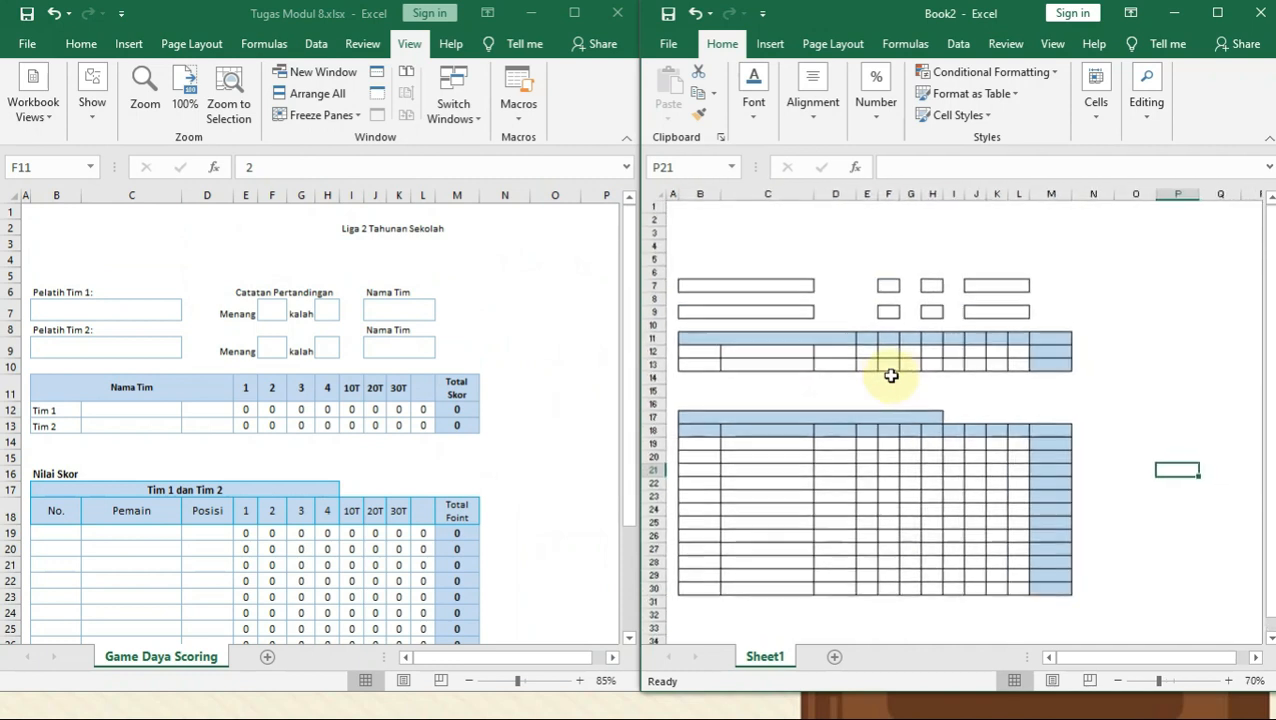
pyautogui.keyDown('ctrl'); pyautogui.scroll(-1, 535, 411); pyautogui.keyUp('ctrl')
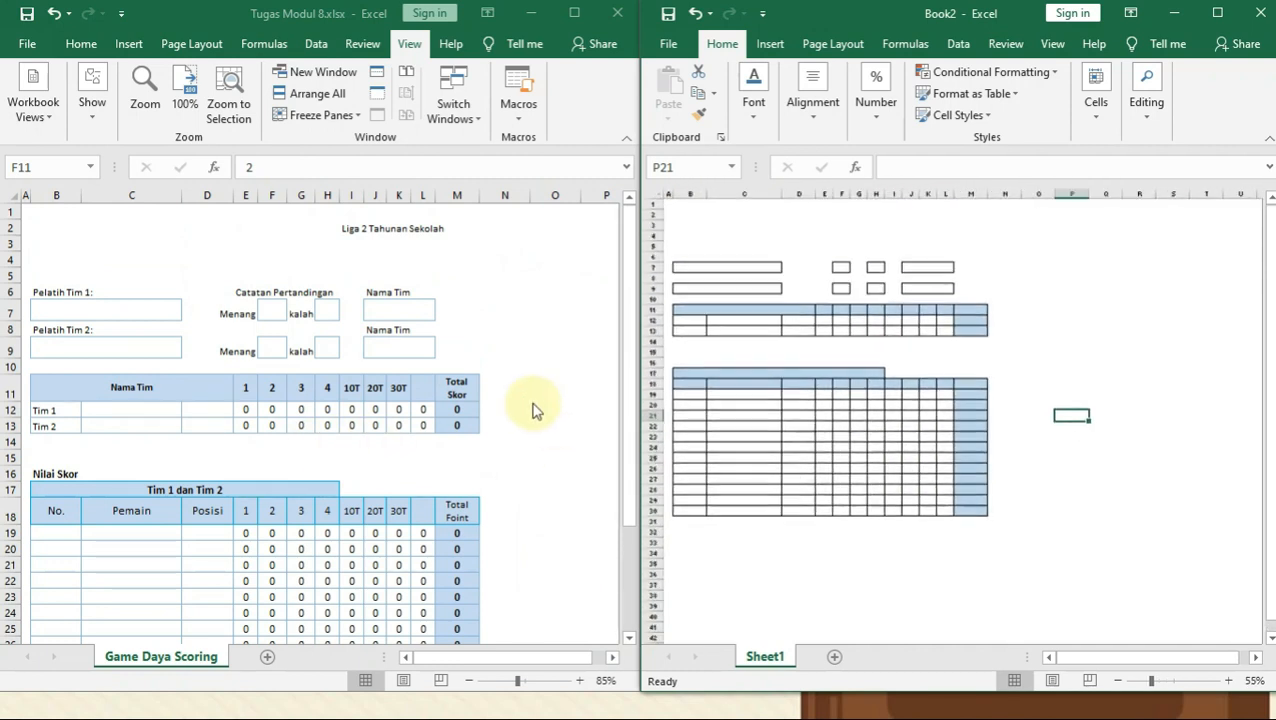
pyautogui.keyDown('ctrl'); pyautogui.scroll(-3, 909, 373); pyautogui.keyUp('ctrl')
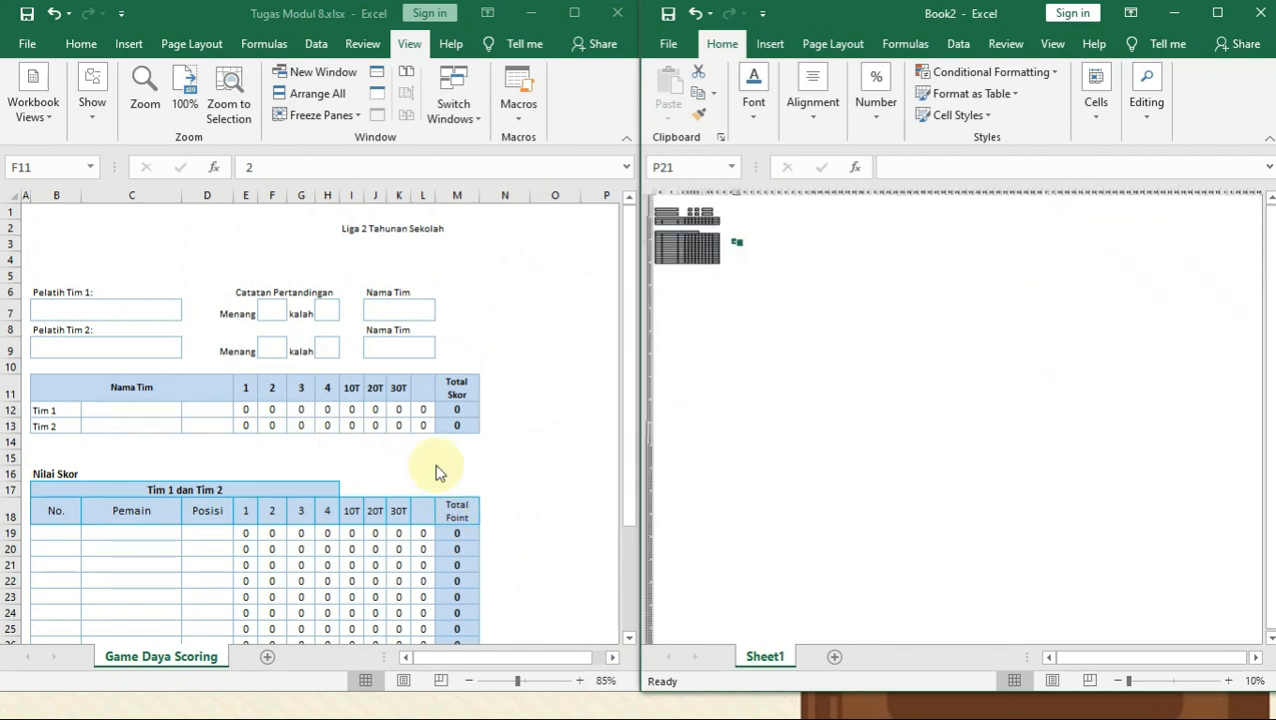
pyautogui.keyDown('ctrl'); pyautogui.scroll(5, 436, 470); pyautogui.keyUp('ctrl')
pyautogui.keyDown('ctrl'); pyautogui.scroll(-1, 472, 452); pyautogui.keyUp('ctrl')
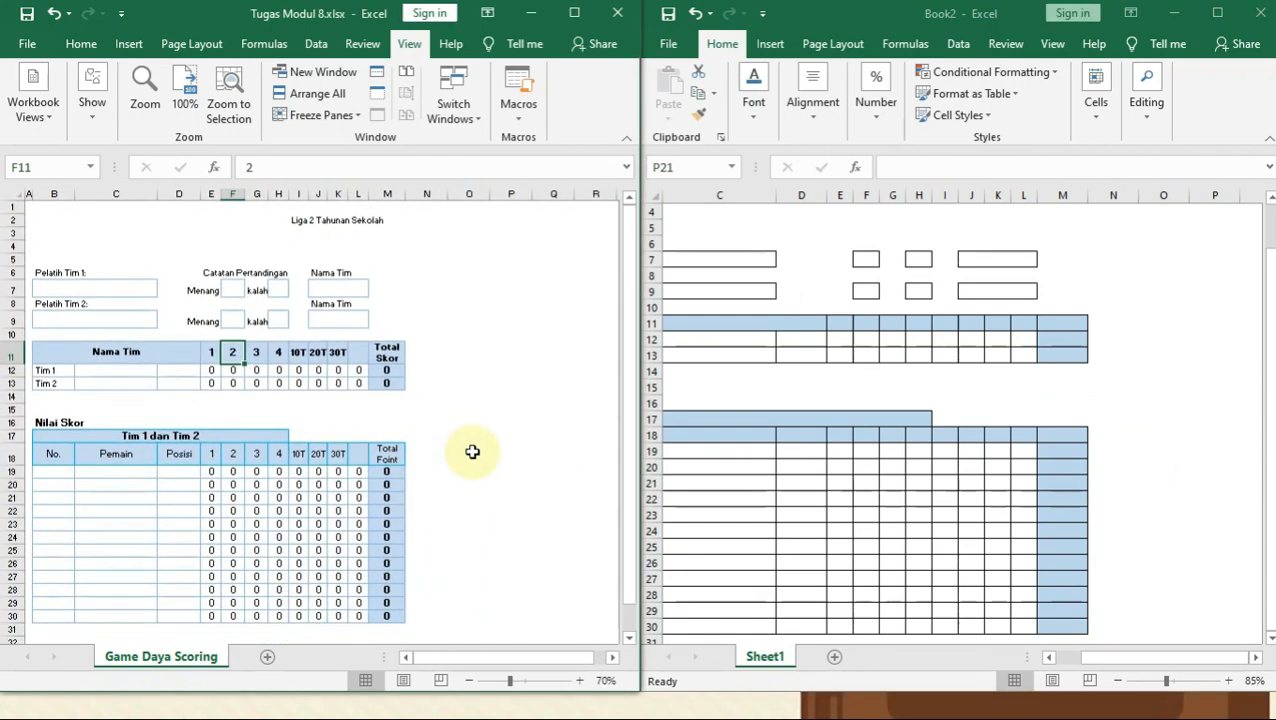
pyautogui.click(849, 435)
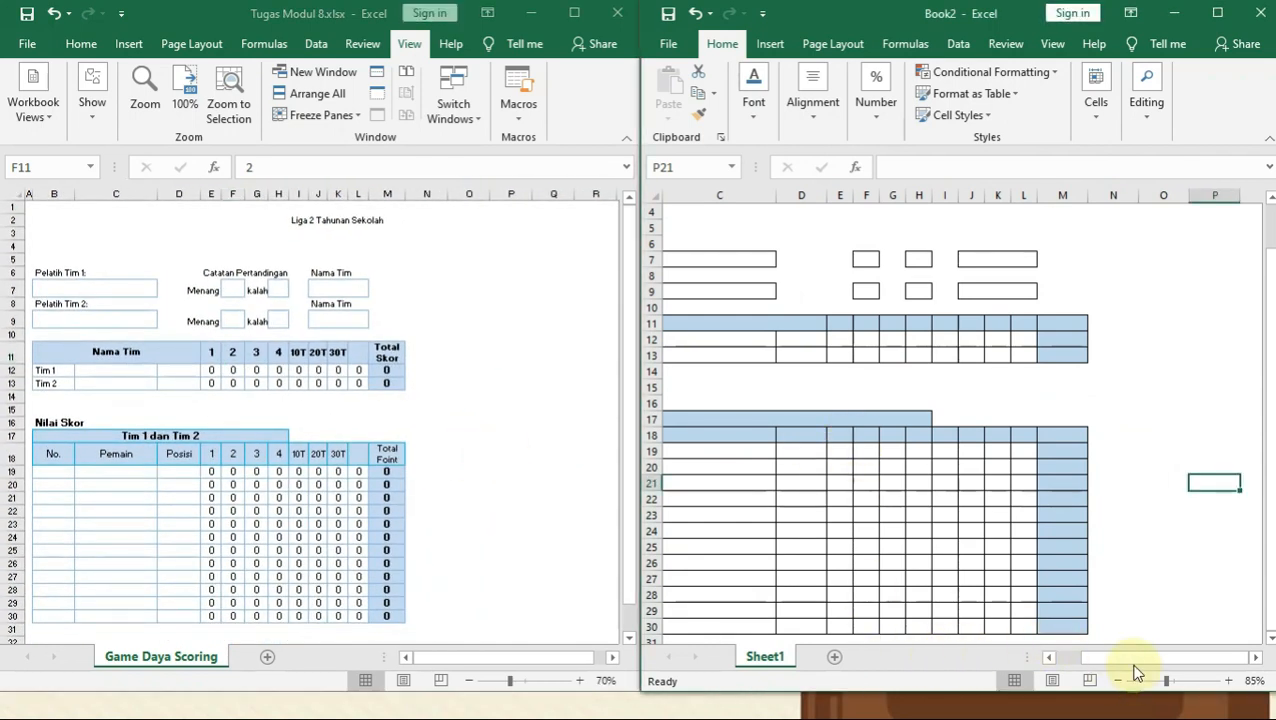
pyautogui.moveTo(1128, 658); pyautogui.dragTo(1104, 658)
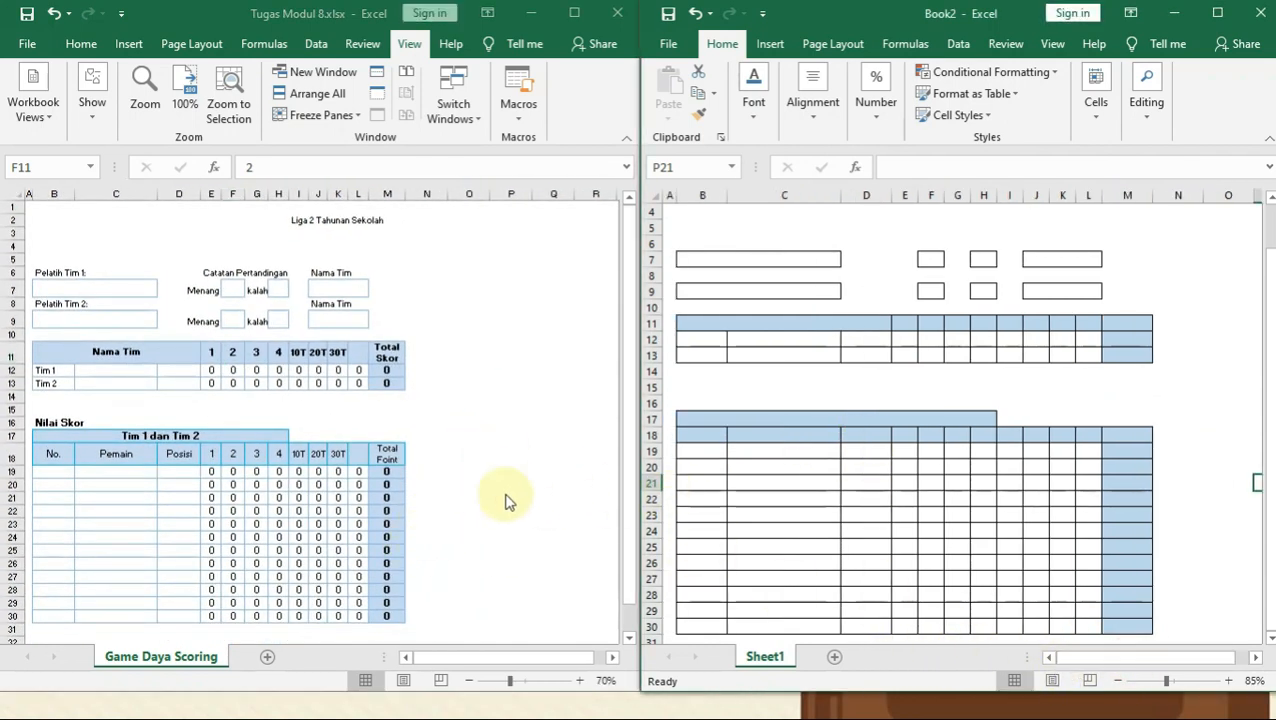